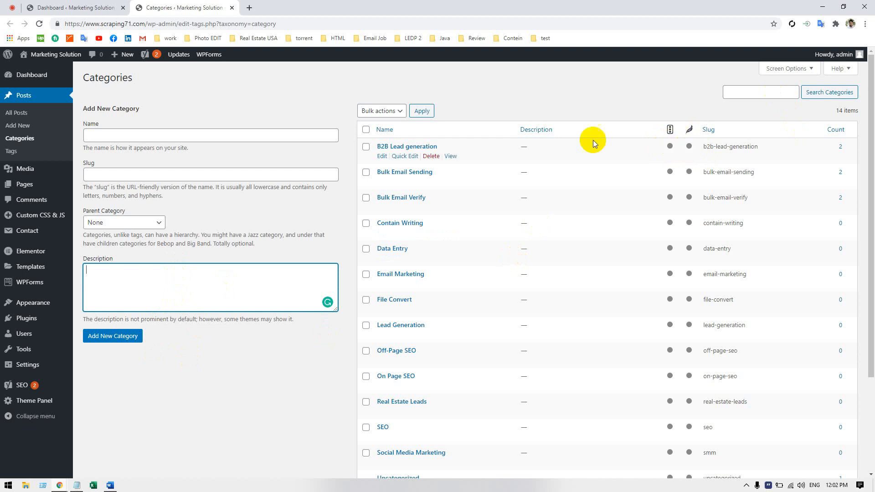
- Search Google for "B2B lead generation" in a new tab and copy the four paragraphs explaining it from the Leadfeeder article
left_click(249, 8)
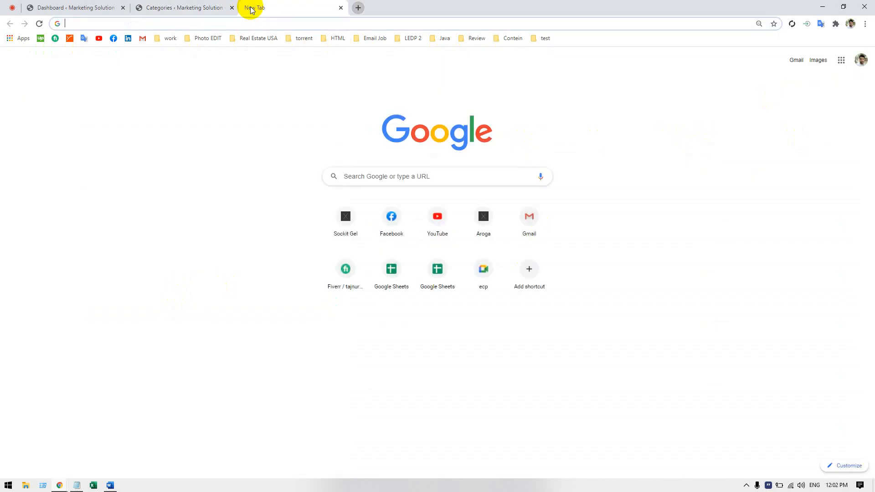
type("B2B")
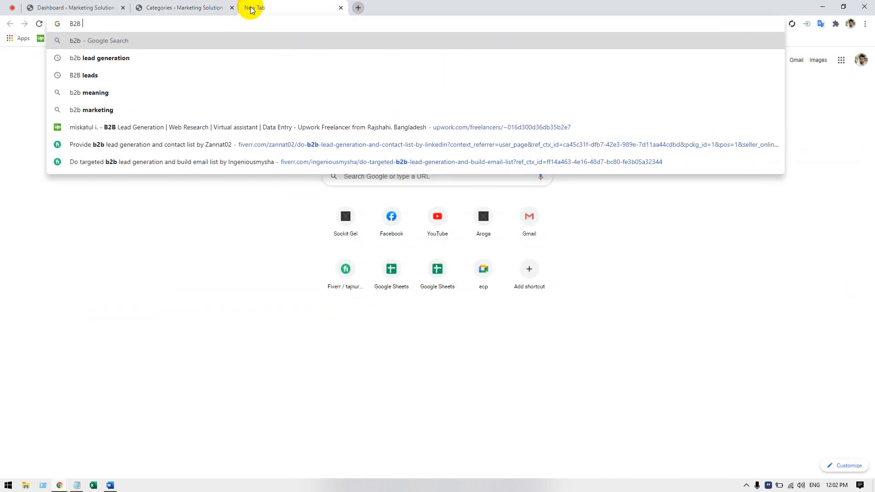
type(" lead")
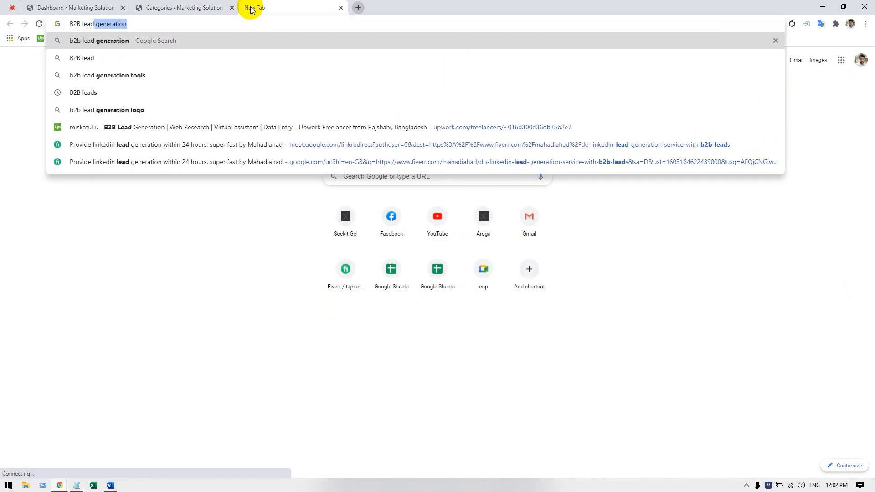
type(" generation")
key("Return")
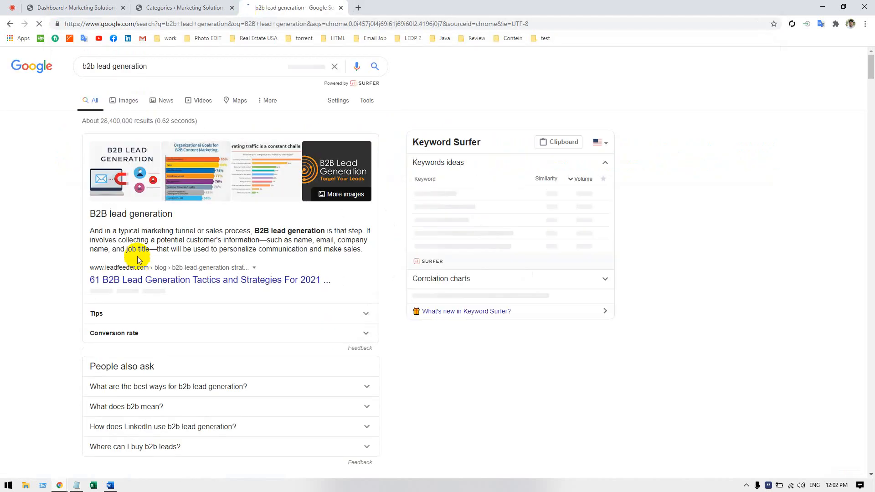
left_click(179, 282)
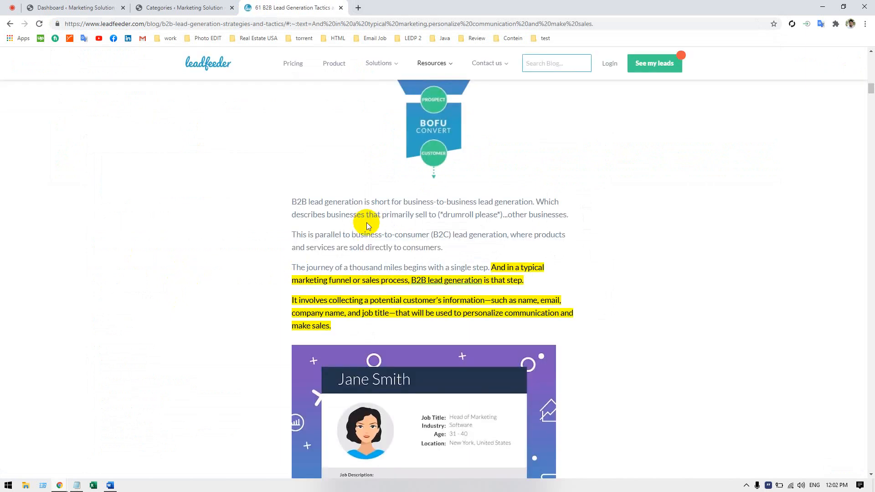
left_click(298, 201)
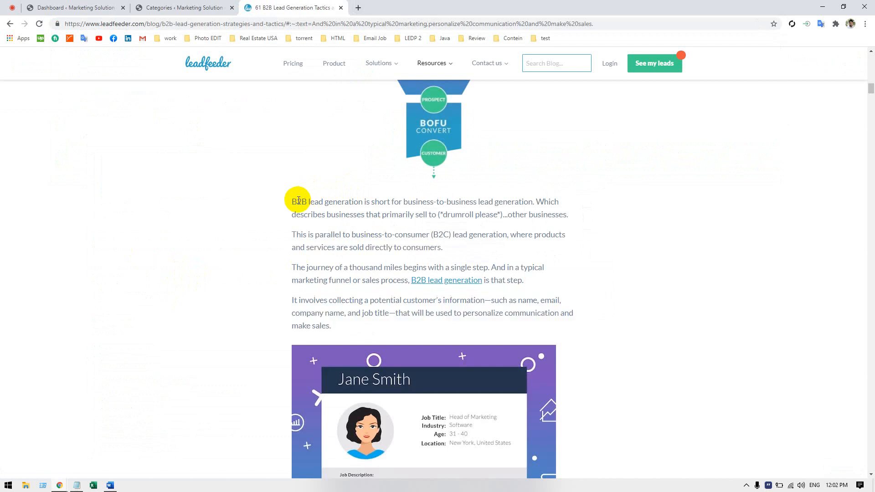
left_click_drag(292, 201, 349, 321)
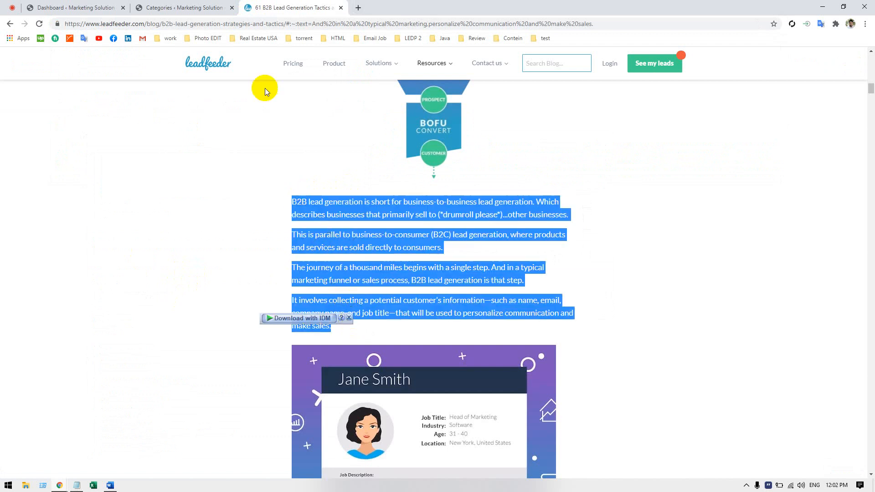
- Try the copied paragraphs in the new category's Description, trimming the trailing blank lines, and clear the field again
left_click(173, 8)
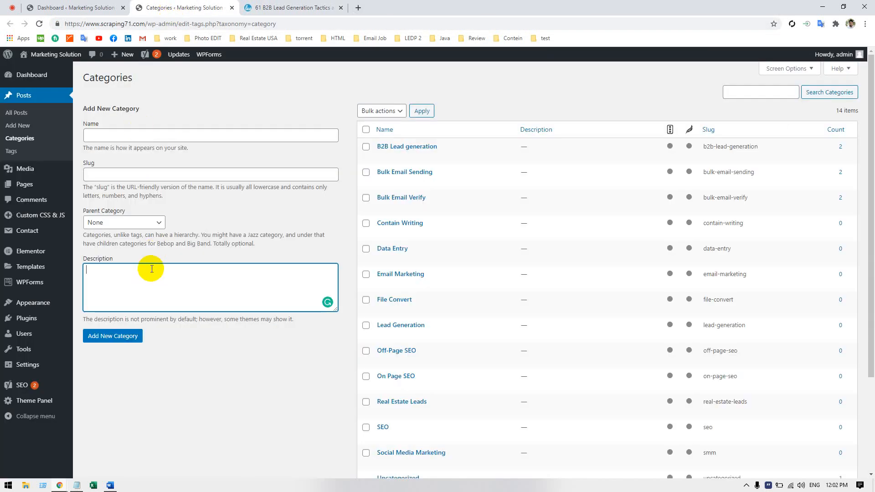
key("ctrl+v")
scroll(153, 285, "up", 5)
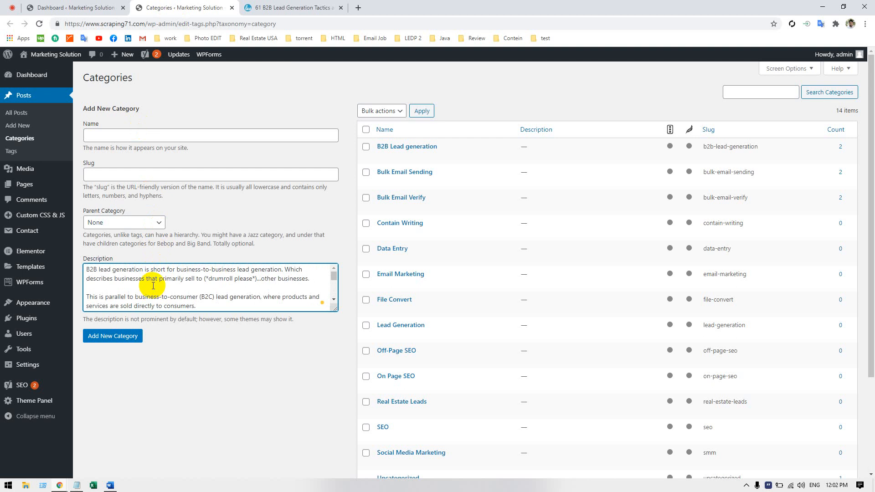
scroll(157, 291, "down", 3)
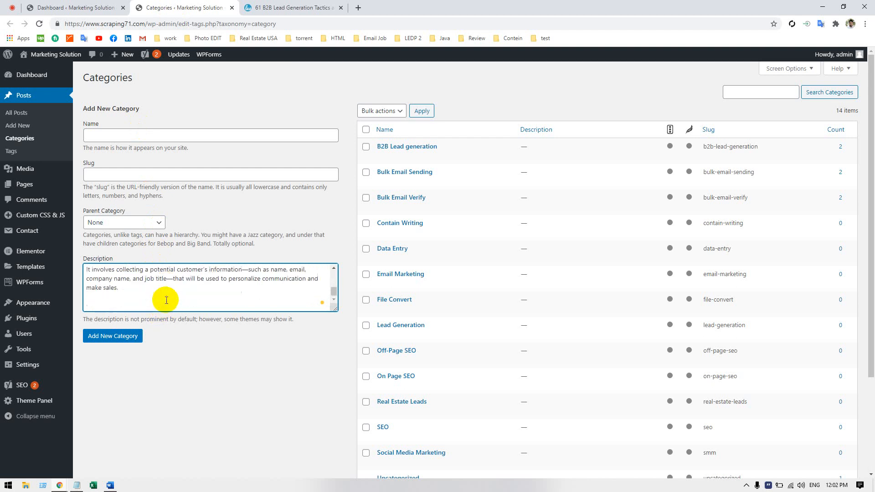
scroll(168, 293, "down", 3)
key("BackSpace")
key("BackSpace")
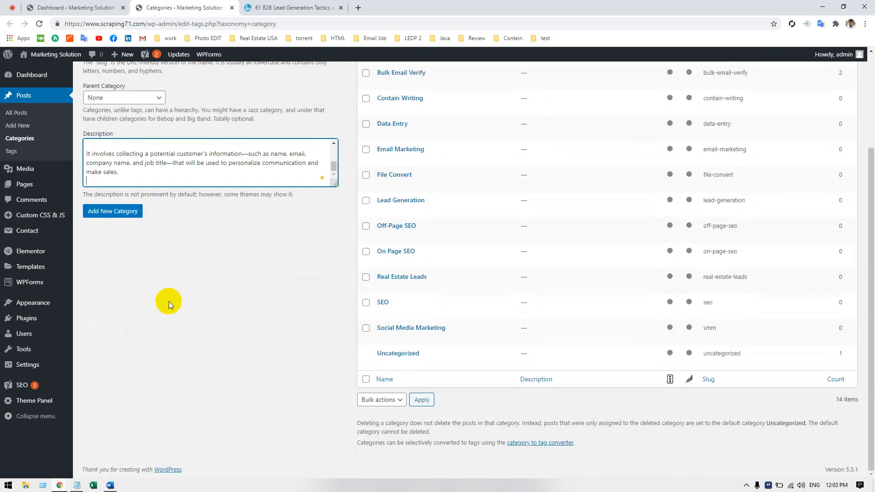
scroll(175, 243, "up", 2)
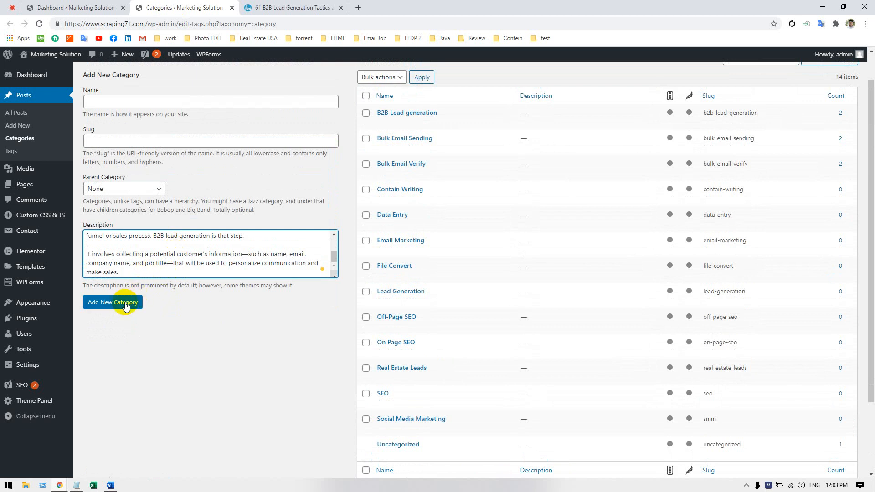
key("ctrl+a")
key("BackSpace")
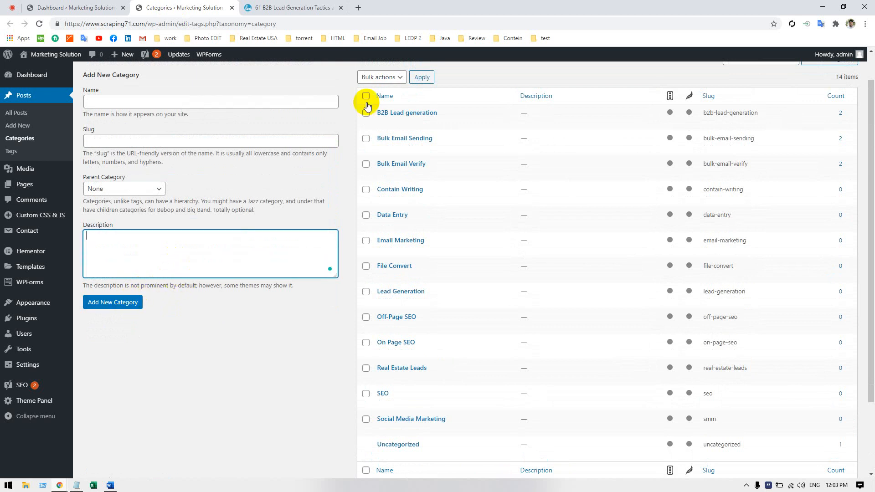
- Open the B2B Lead generation category for editing and paste the copied paragraphs into its Description
left_click(381, 122)
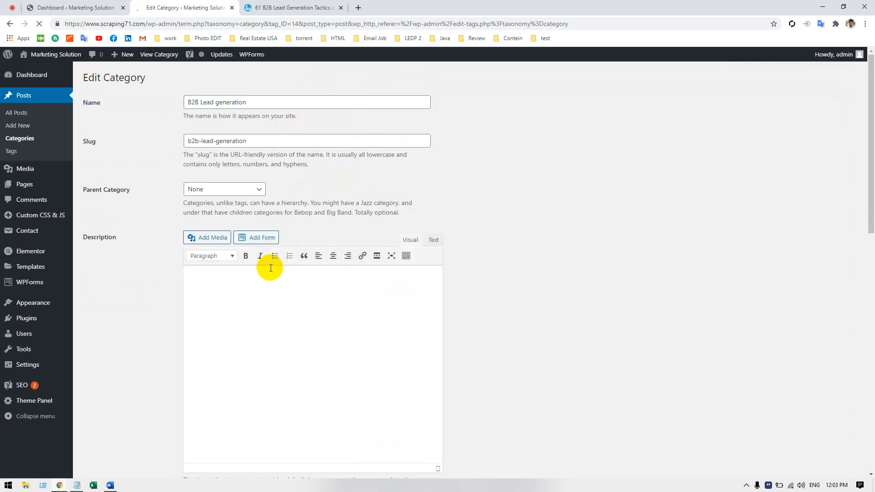
left_click(267, 278)
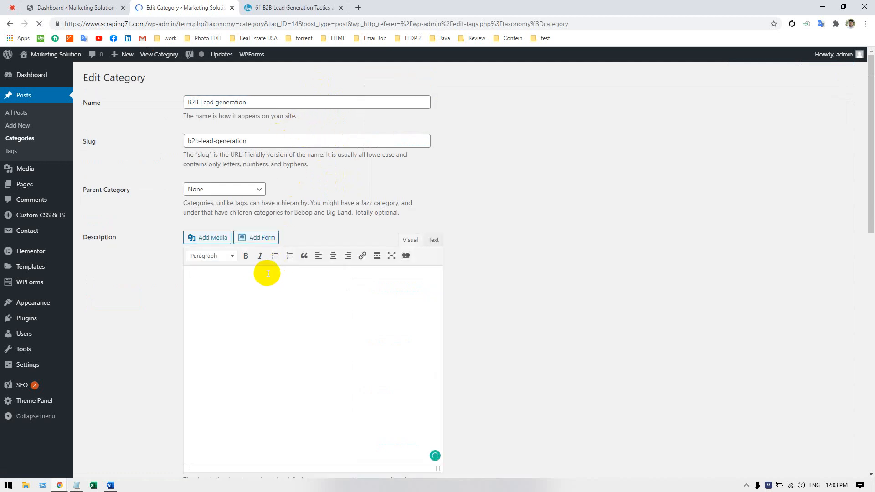
key("ctrl+v")
scroll(554, 211, "down", 6)
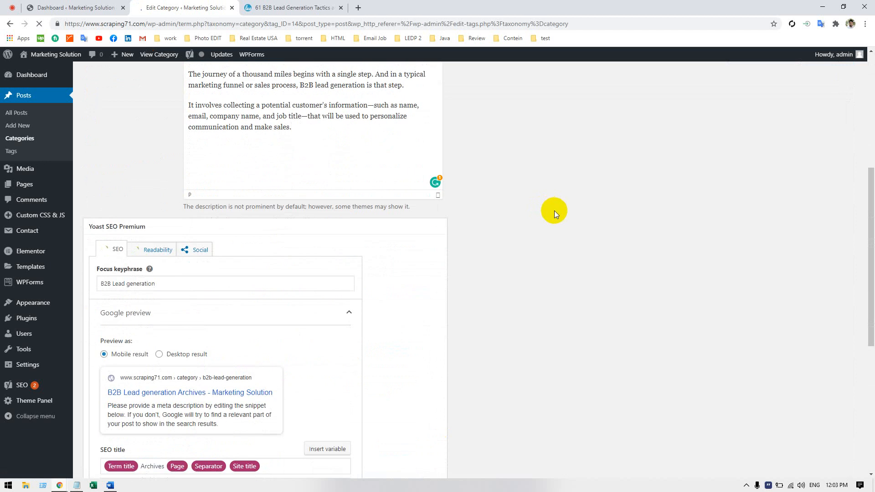
scroll(523, 218, "down", 2)
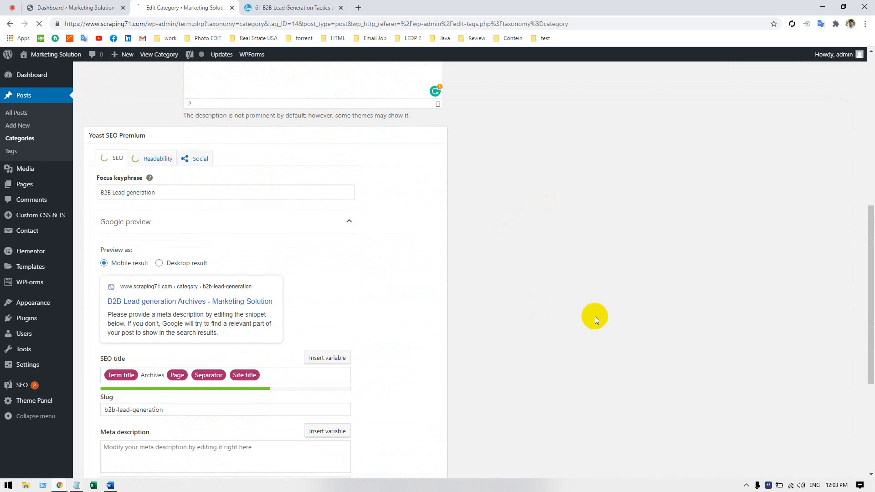
scroll(597, 312, "up", 4)
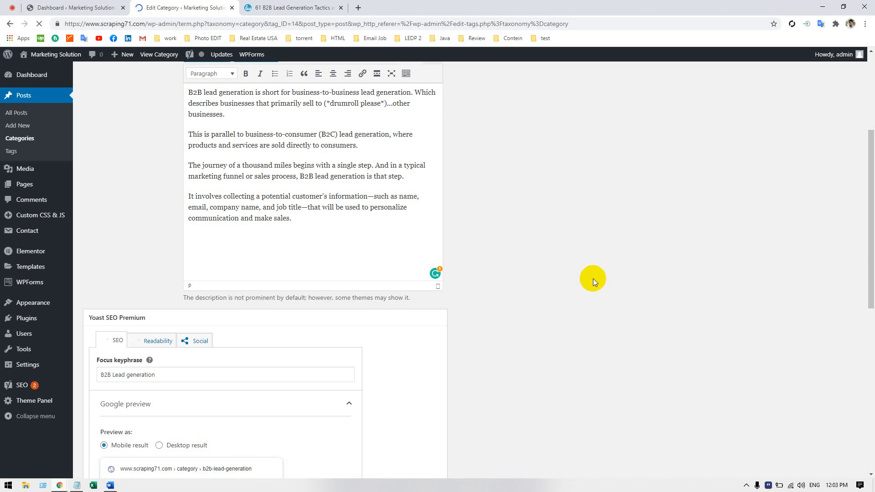
scroll(593, 278, "down", 3)
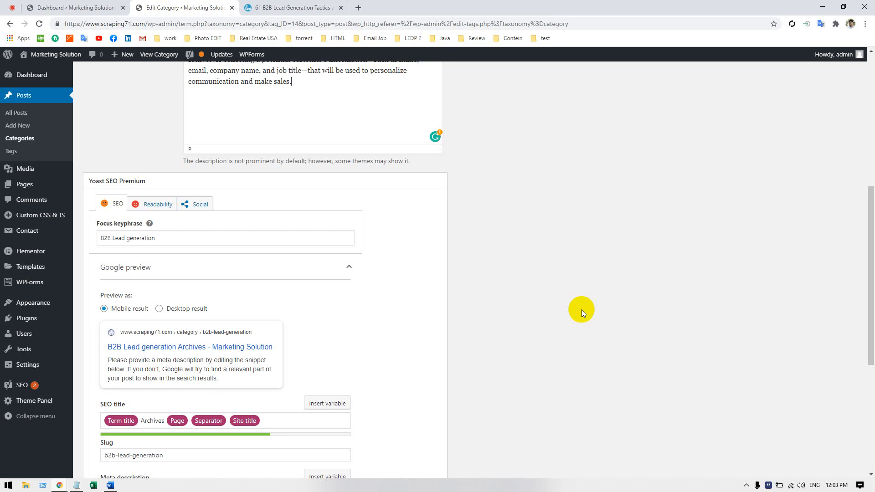
- Try to append the article's two paragraphs under "Increasing B2B sales" to the category description, and undo the paste
left_click(263, 9)
scroll(371, 267, "down", 9)
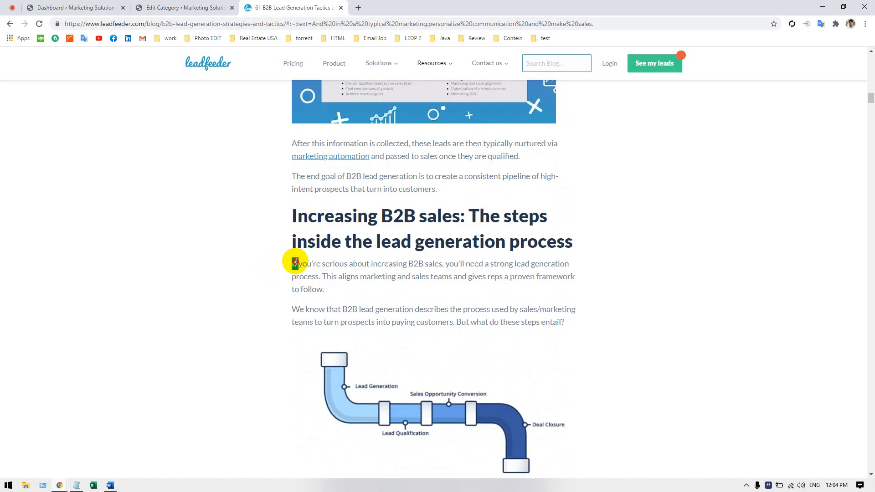
left_click_drag(295, 262, 598, 320)
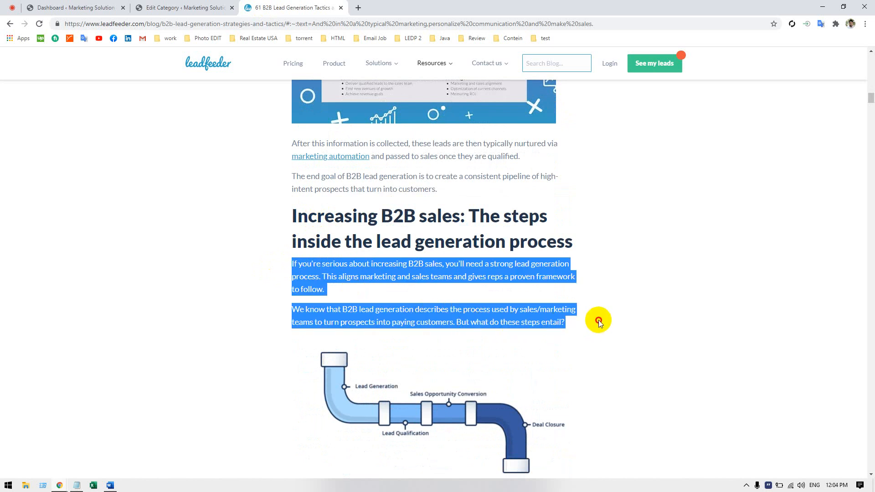
left_click(162, 11)
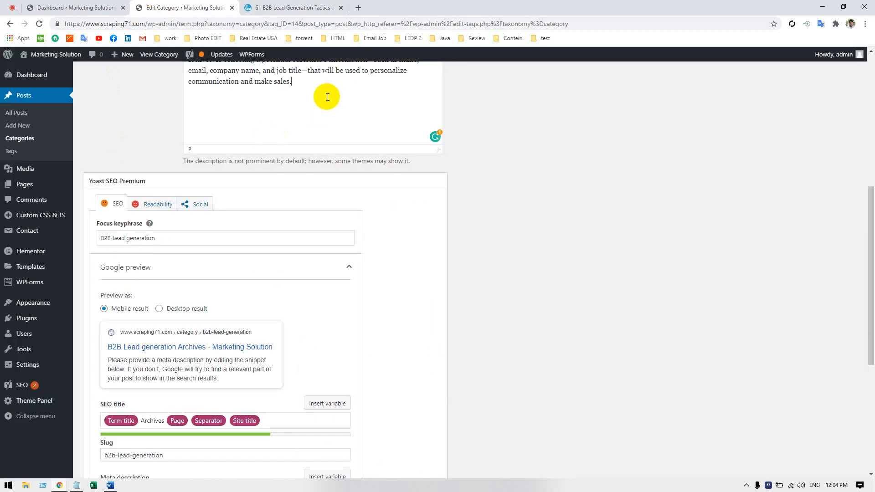
key("ctrl+v")
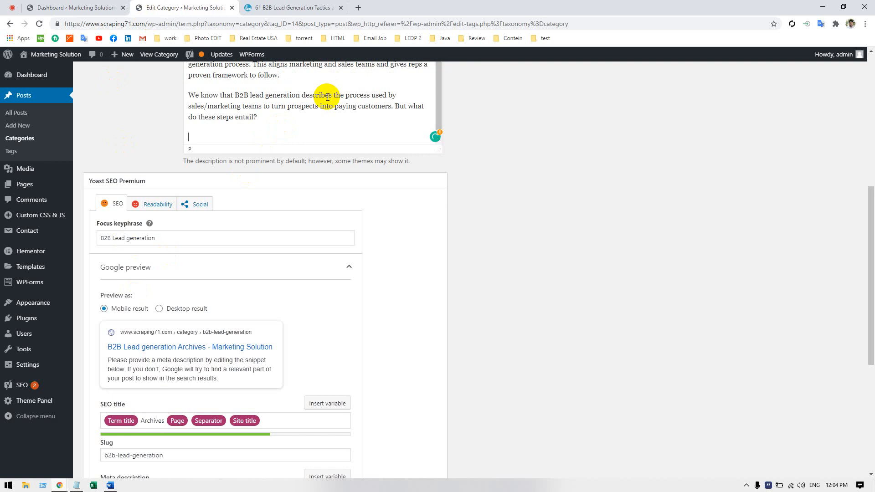
key("ctrl+z")
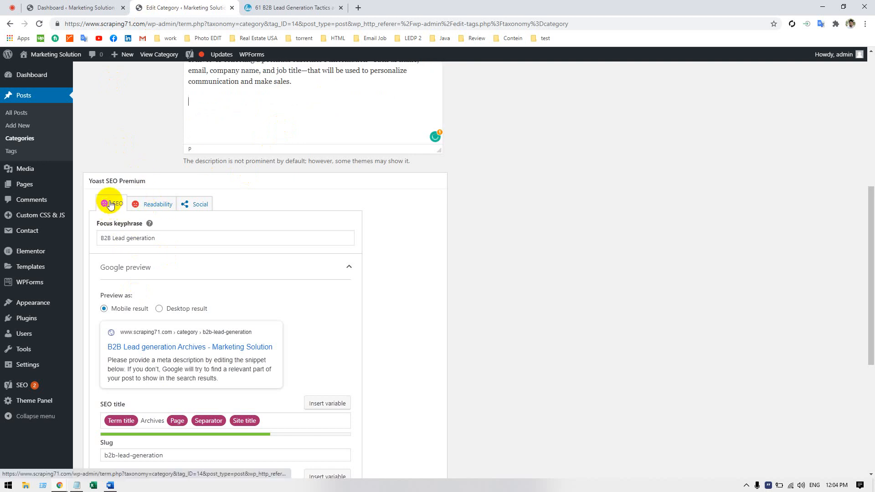
- Examine the category's Yoast SEO settings, from the focus keyphrase and Google preview to the meta description and SEO analysis
left_click(153, 203)
left_click(114, 225)
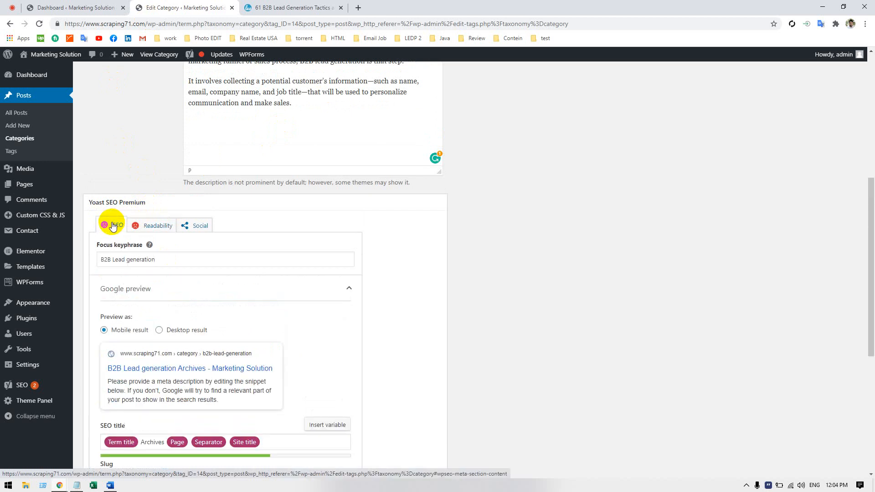
scroll(150, 271, "down", 2)
scroll(155, 273, "down", 5)
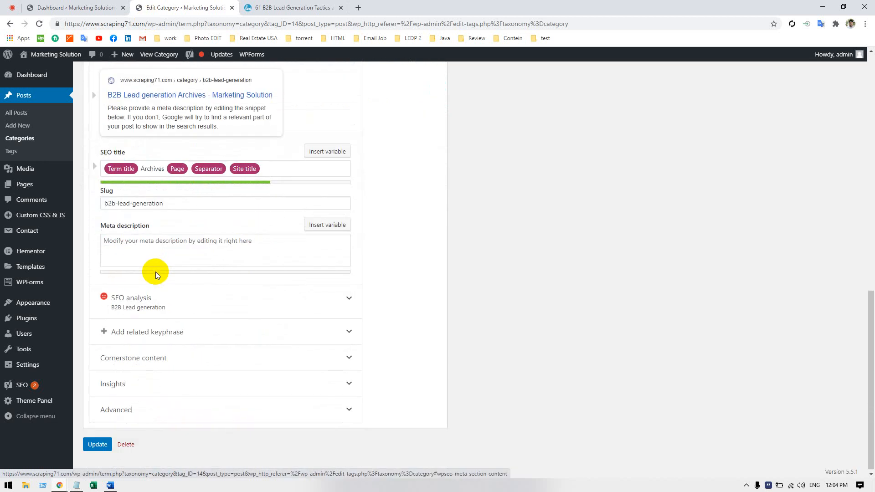
scroll(154, 273, "up", 1)
scroll(153, 274, "down", 1)
scroll(151, 274, "up", 5)
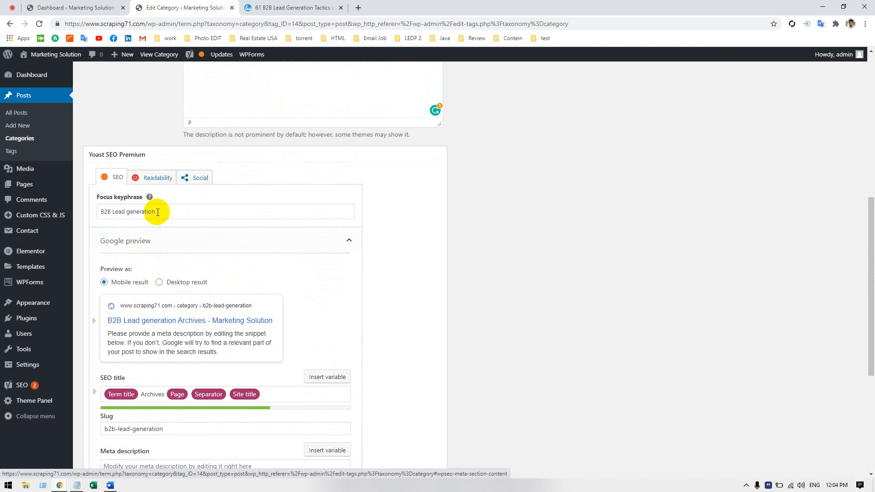
- Review the Yoast readability analysis of the category description, comparing its problems and good results with the text
left_click(152, 179)
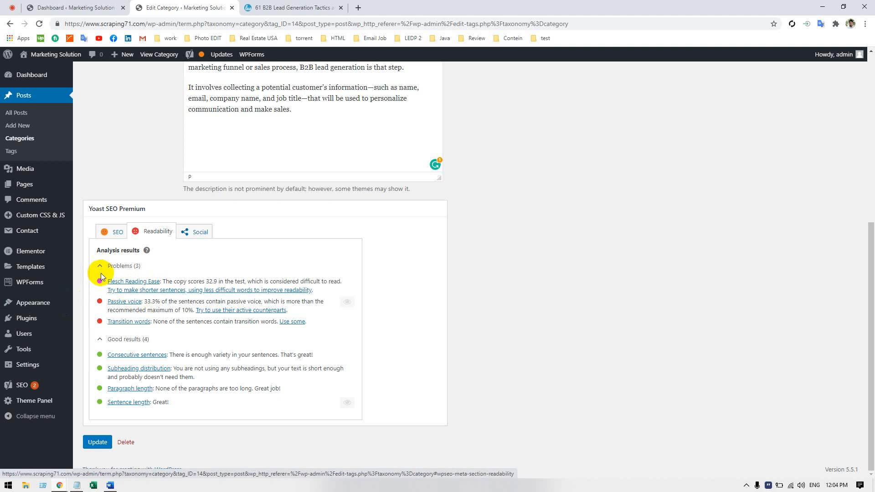
scroll(348, 185, "up", 3)
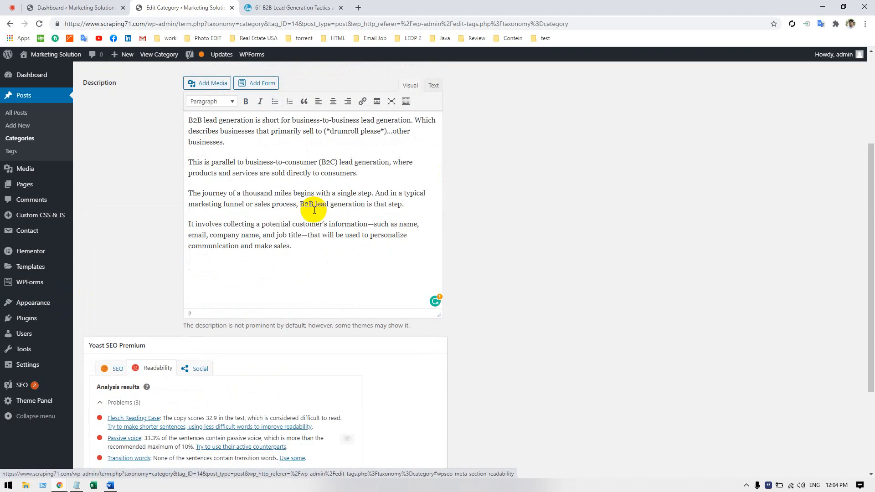
scroll(338, 209, "down", 3)
scroll(128, 300, "up", 1)
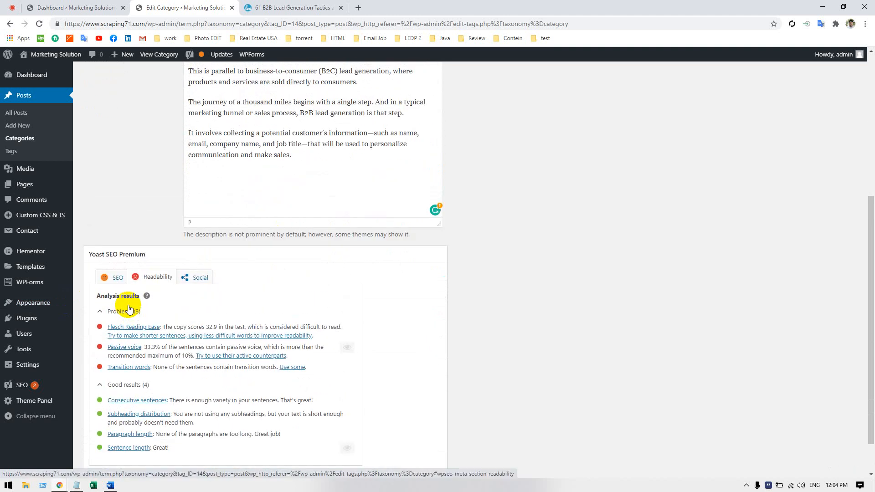
scroll(129, 328, "up", 3)
scroll(211, 303, "down", 4)
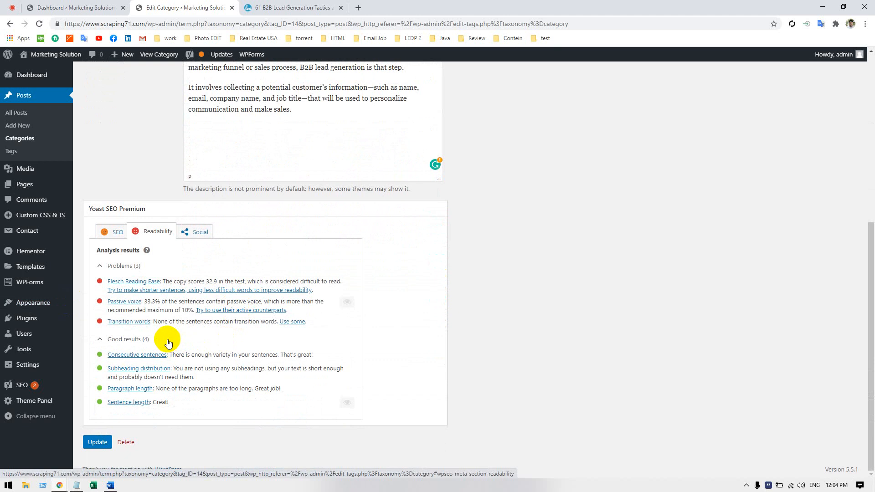
- Temporarily remove the lower paragraphs of the description to compare the readability analysis, and paste them back
scroll(168, 341, "up", 3)
left_click_drag(317, 264, 180, 168)
key("ctrl+c")
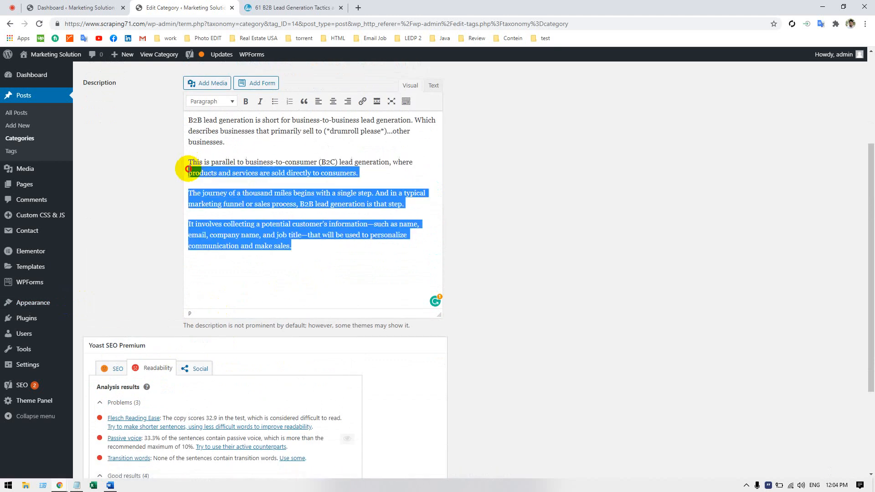
key("BackSpace")
scroll(143, 252, "down", 3)
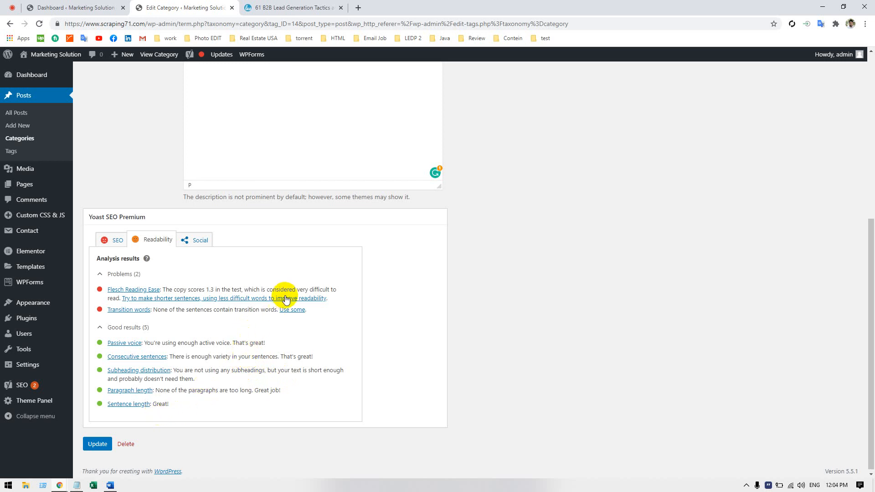
scroll(283, 294, "up", 3)
key("ctrl+v")
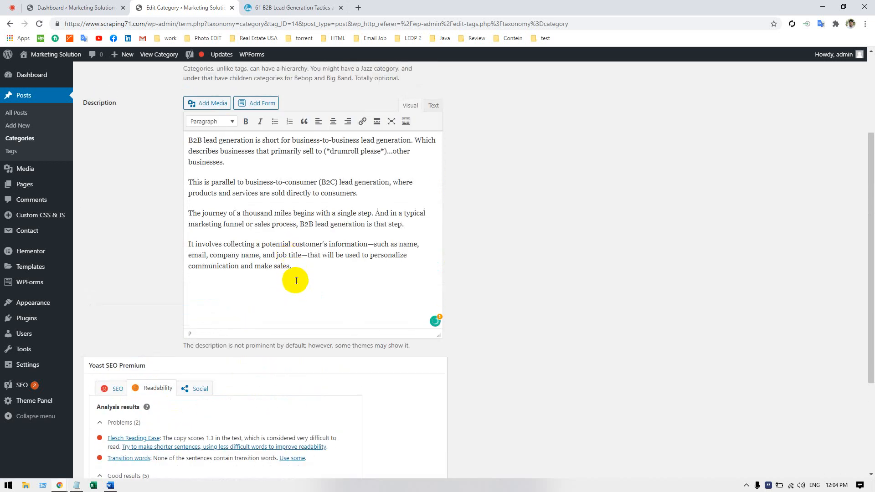
scroll(298, 291, "down", 3)
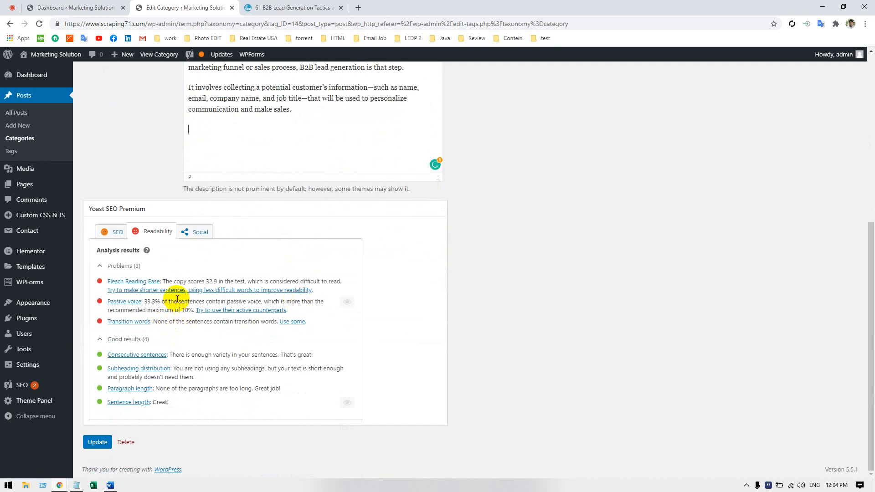
- Look over the category's Yoast social and SEO settings, and highlight the whole description text above them
left_click(191, 232)
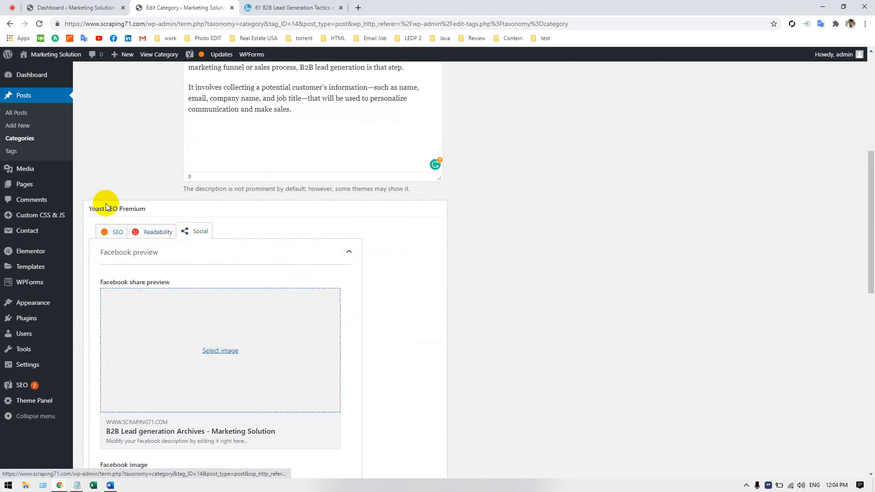
left_click(111, 236)
scroll(166, 318, "down", 2)
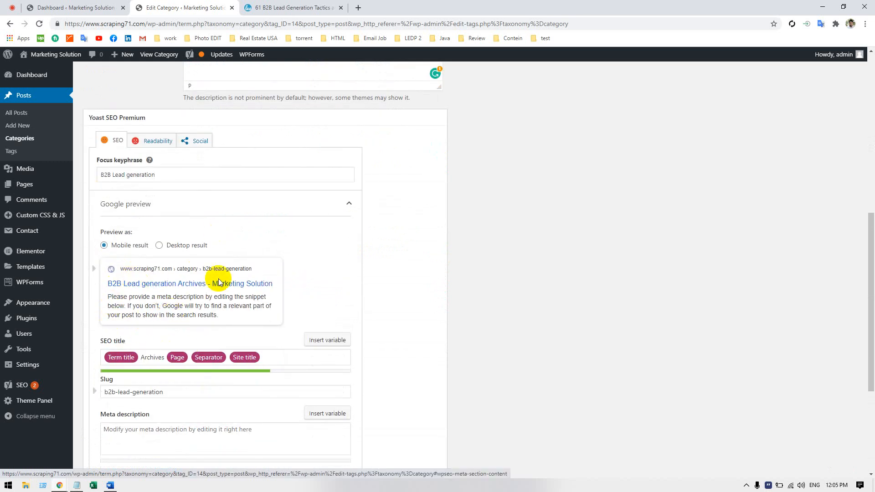
scroll(212, 203, "up", 2)
scroll(211, 203, "up", 1)
left_click(322, 172)
key("ctrl+a")
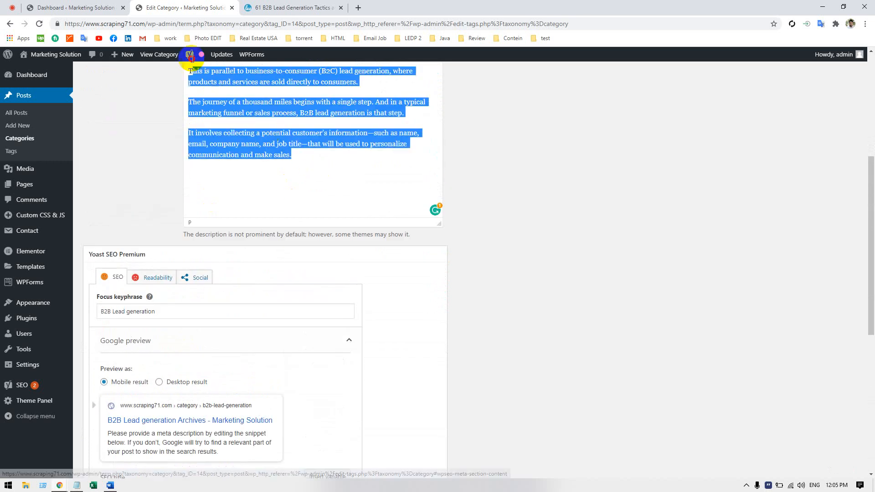
scroll(322, 172, "up", 4)
left_click(142, 285)
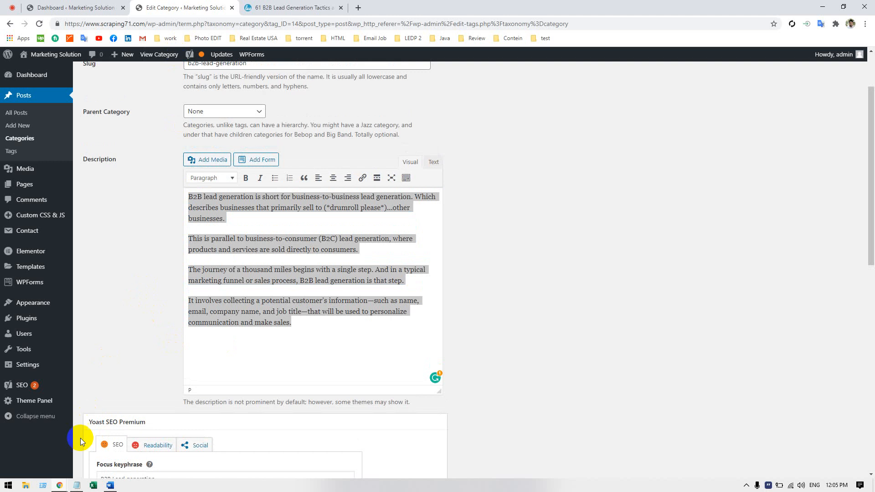
- Switch to Notepad, write the note "1. Add Description on Each category", and start a new line below it
left_click(77, 485)
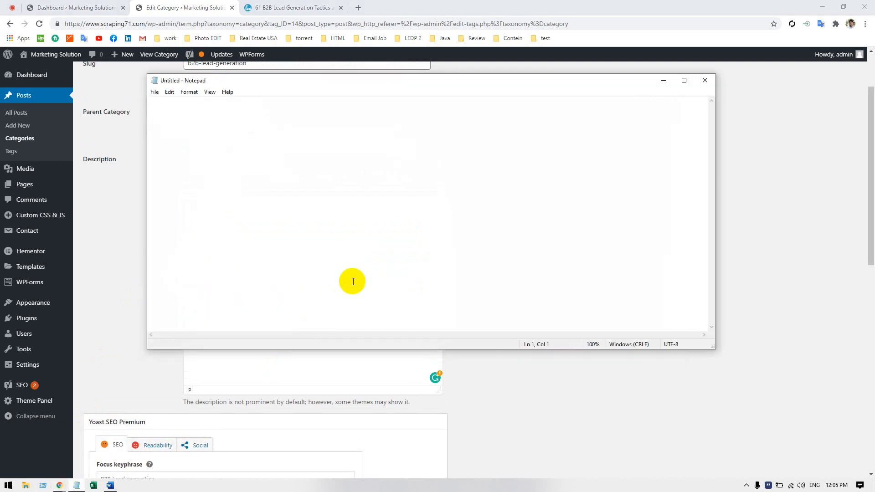
type("Add")
key("alt+Tab")
scroll(417, 228, "up", 2)
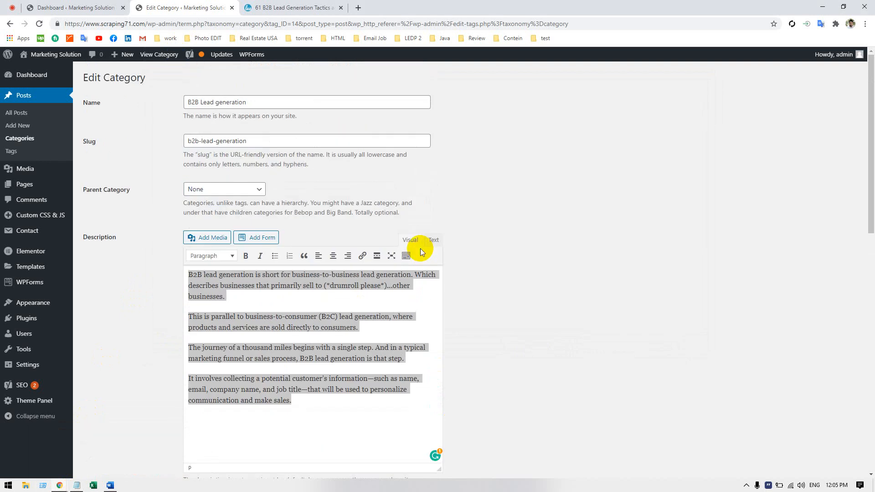
key("alt+Tab")
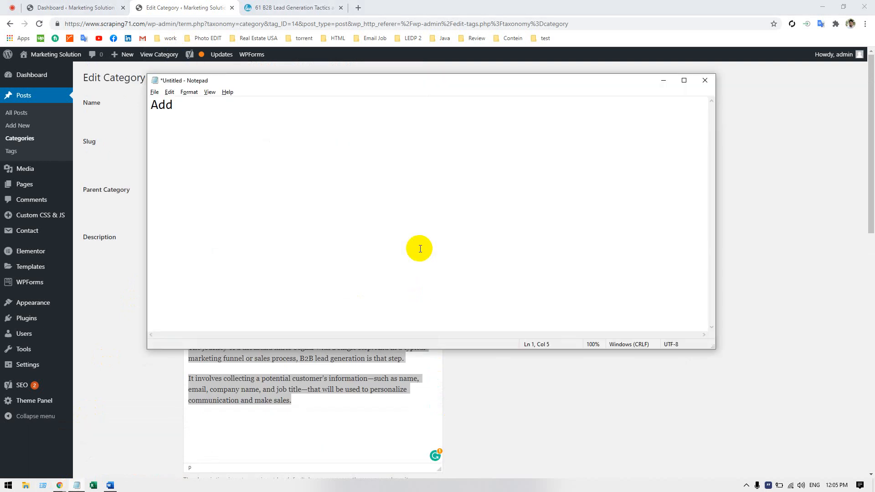
type("Description on Each category")
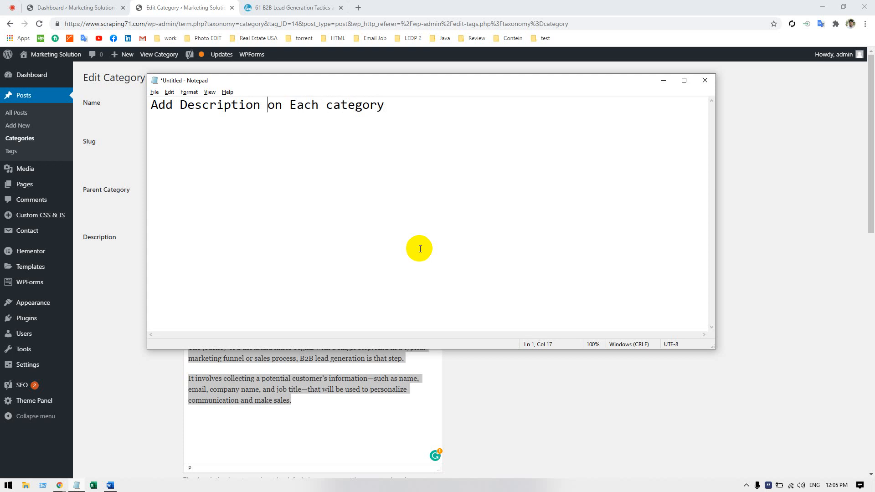
type("1.")
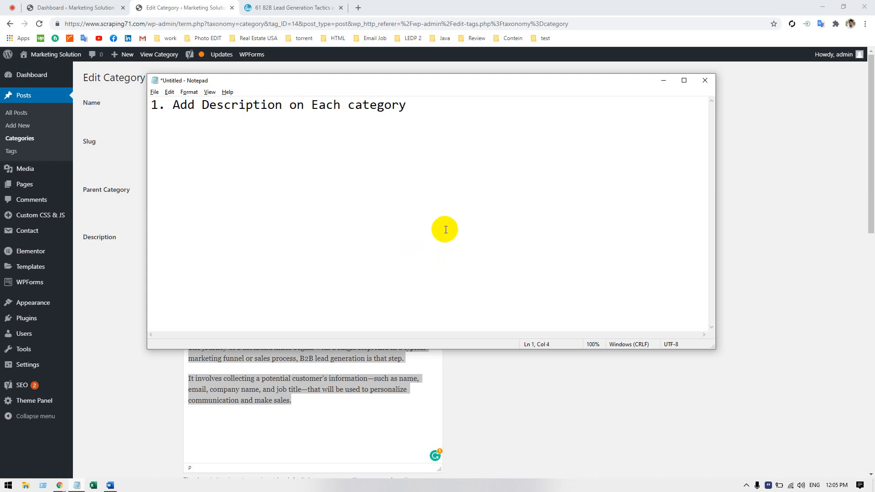
left_click(440, 110)
key("Return")
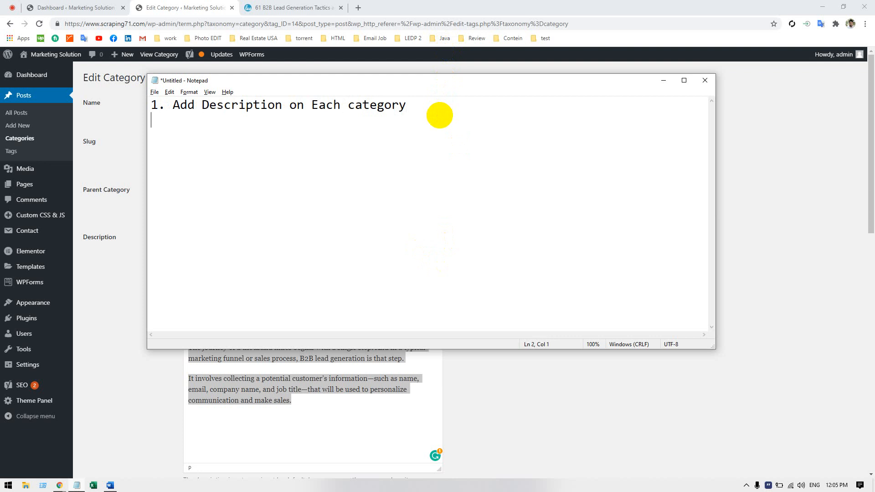
- Switch back to Chrome and review the Yoast readability analysis of the category description against its text
key("alt+Tab")
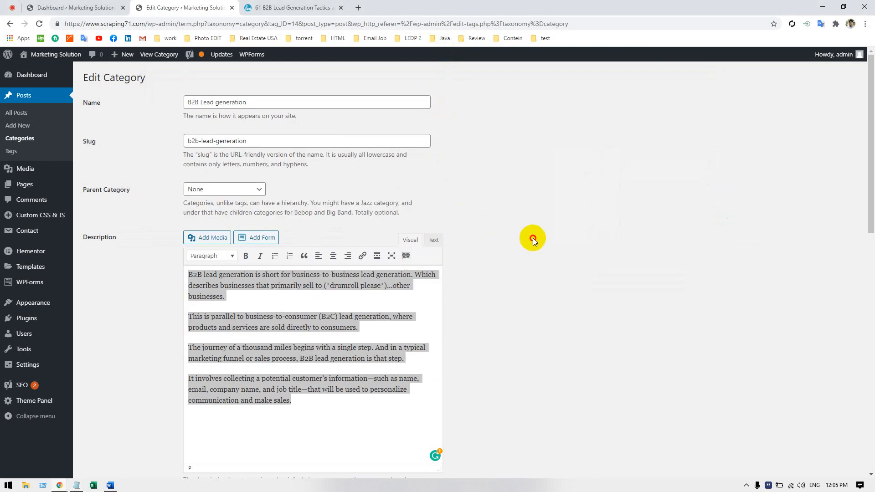
scroll(532, 238, "down", 10)
scroll(516, 245, "up", 3)
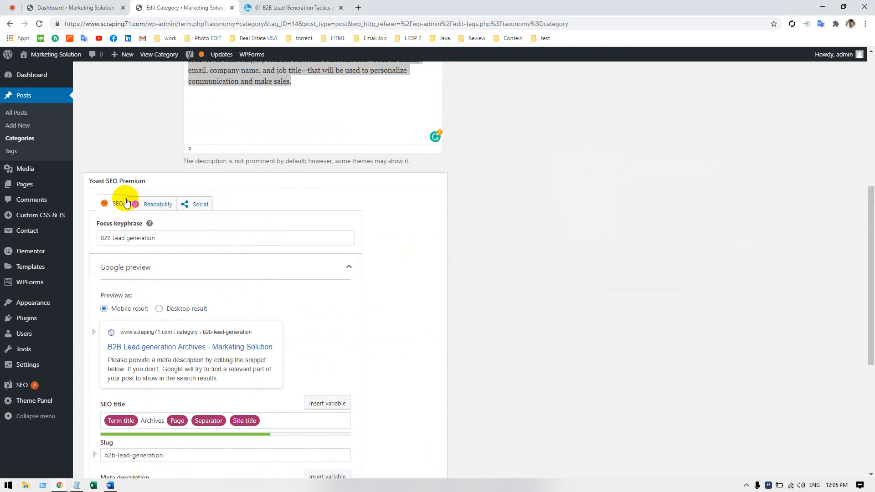
left_click(151, 206)
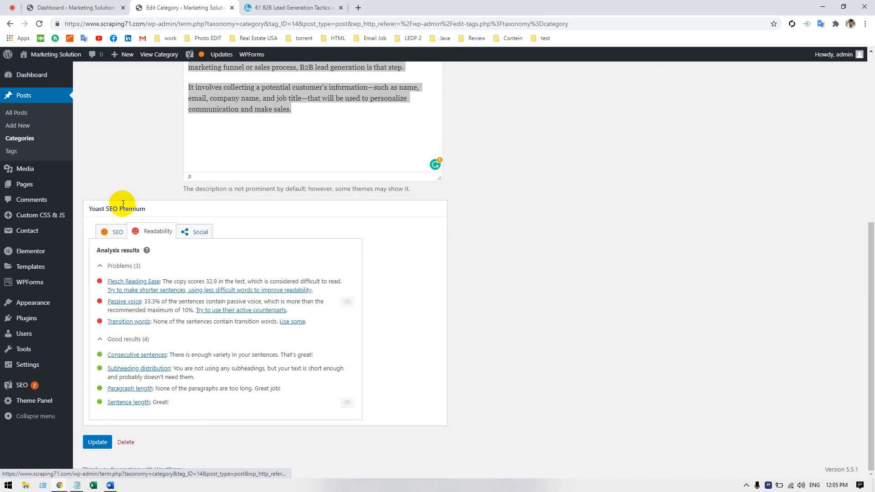
left_click(143, 232)
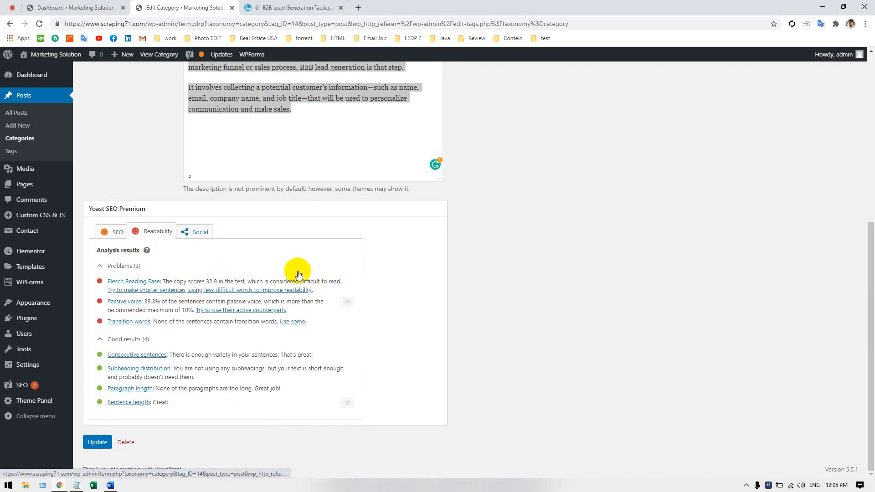
scroll(297, 260, "up", 3)
scroll(296, 246, "down", 2)
scroll(554, 266, "down", 1)
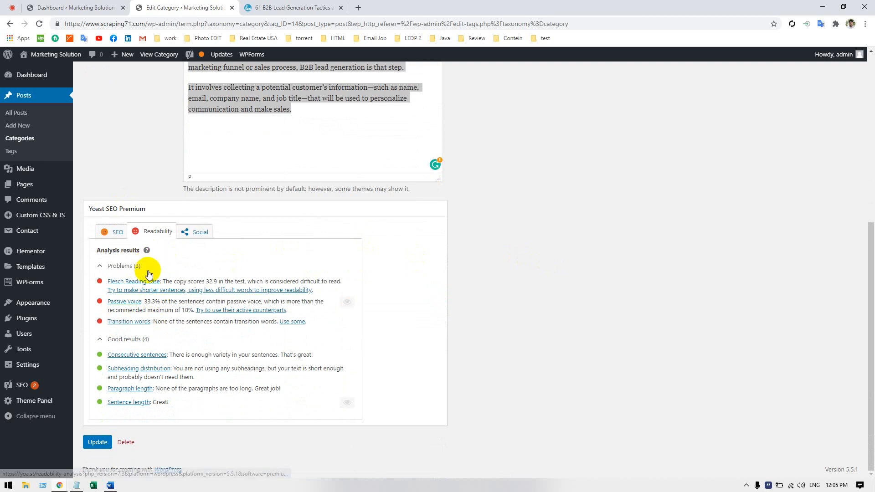
- Examine the Yoast focus keyphrase of the category, then collapse and reopen its Google preview
left_click(114, 232)
scroll(143, 251, "down", 1)
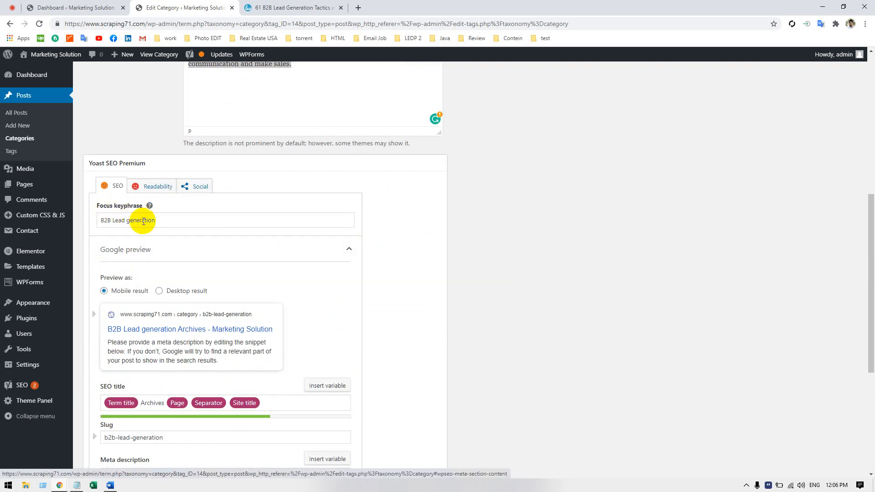
double_click(120, 220)
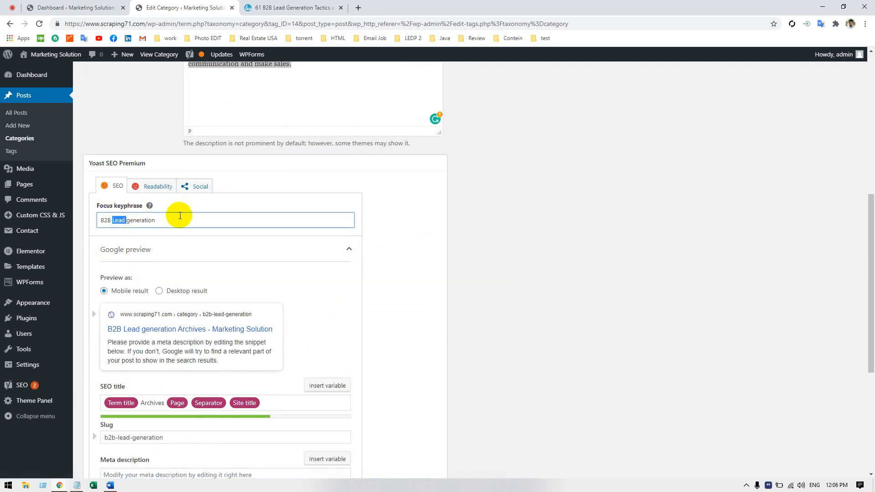
double_click(179, 219)
left_click(197, 250)
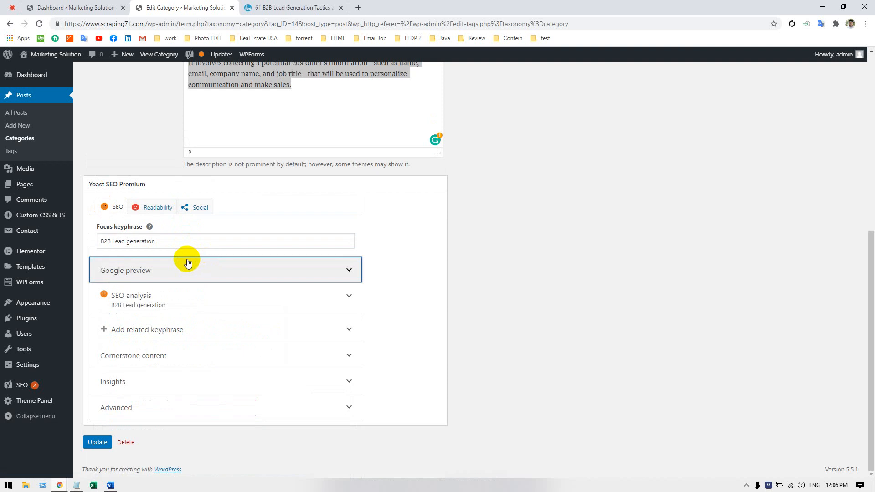
left_click(177, 270)
scroll(126, 249, "down", 2)
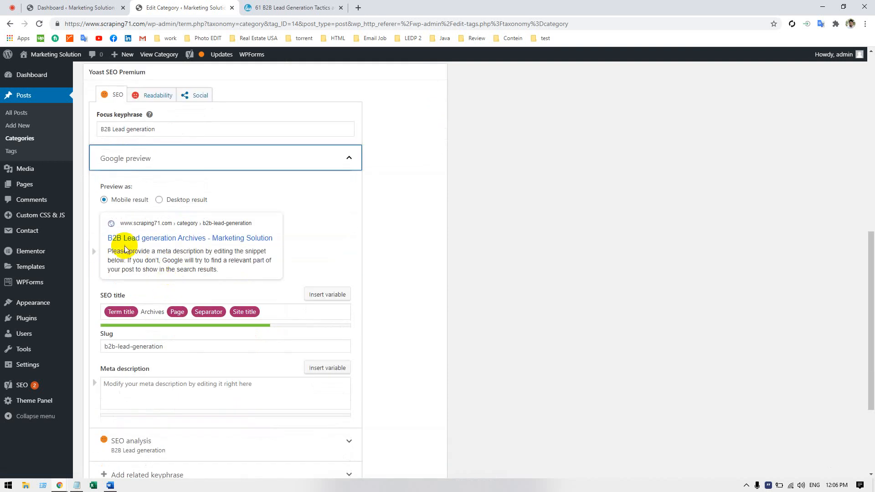
- Switch the Google preview to the desktop result and compare it with the SEO title, slug and meta description fields
left_click(189, 199)
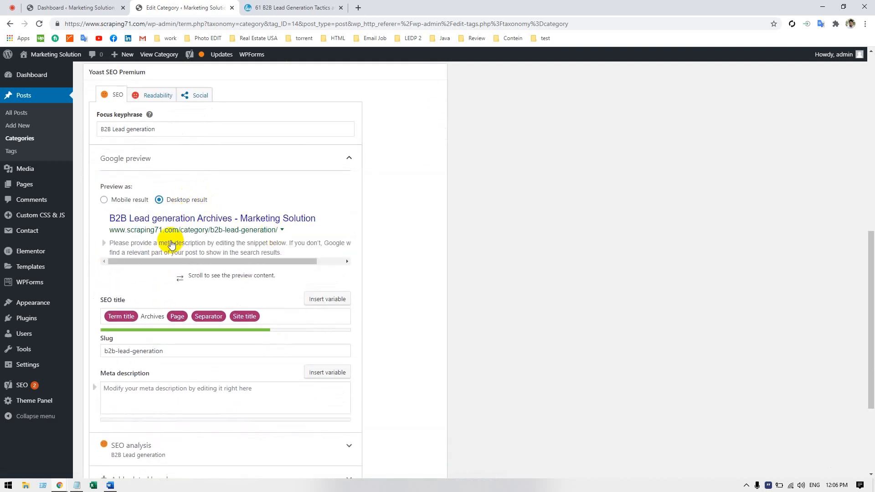
scroll(262, 228, "down", 1)
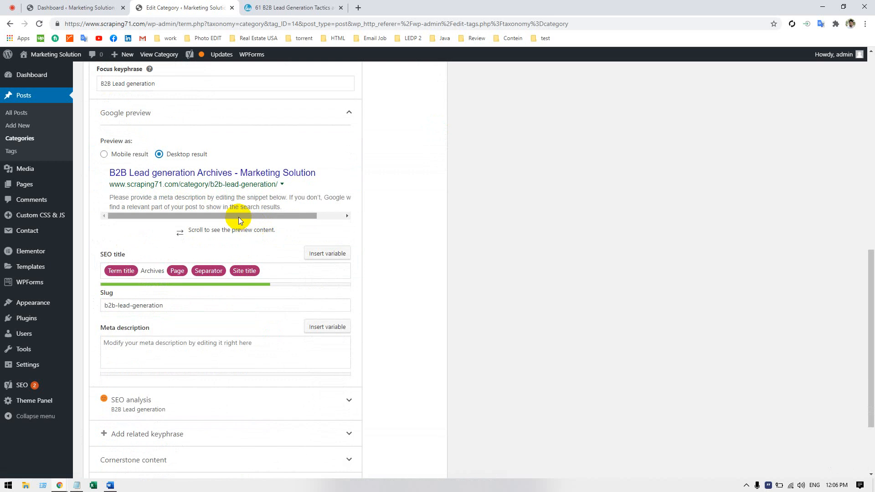
left_click_drag(238, 217, 177, 228)
scroll(178, 229, "down", 2)
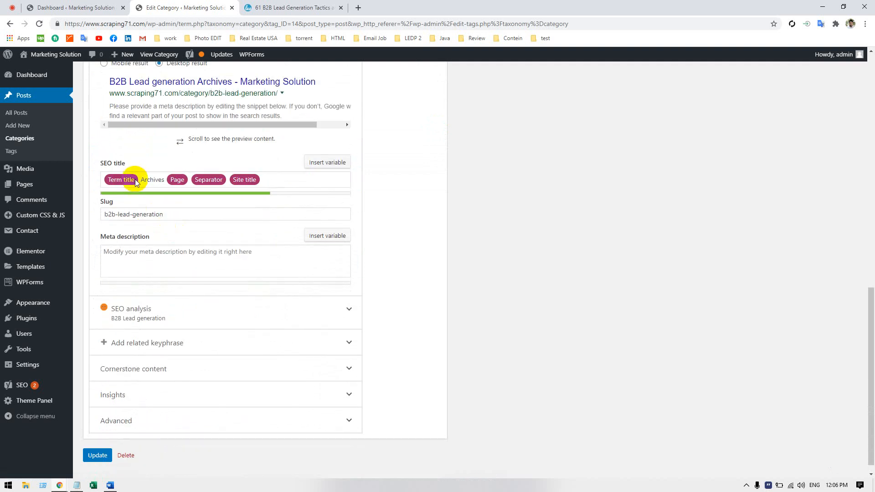
scroll(134, 198, "up", 3)
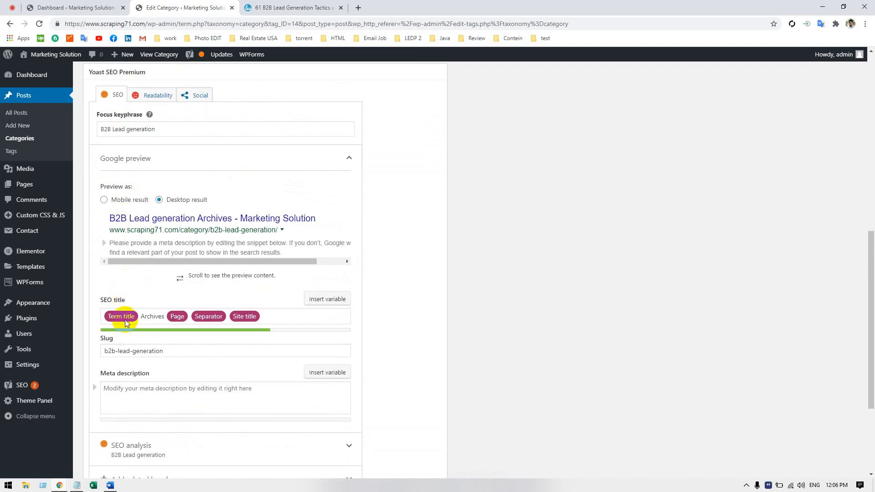
scroll(130, 296, "up", 1)
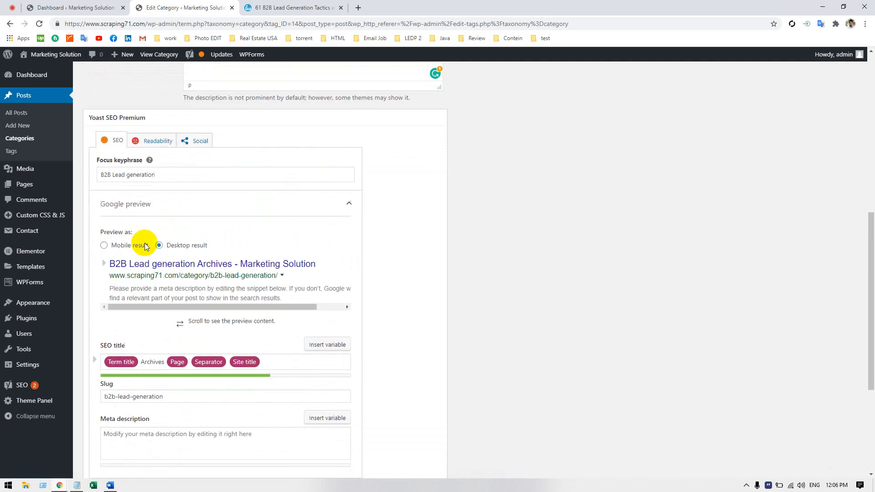
scroll(140, 333, "down", 1)
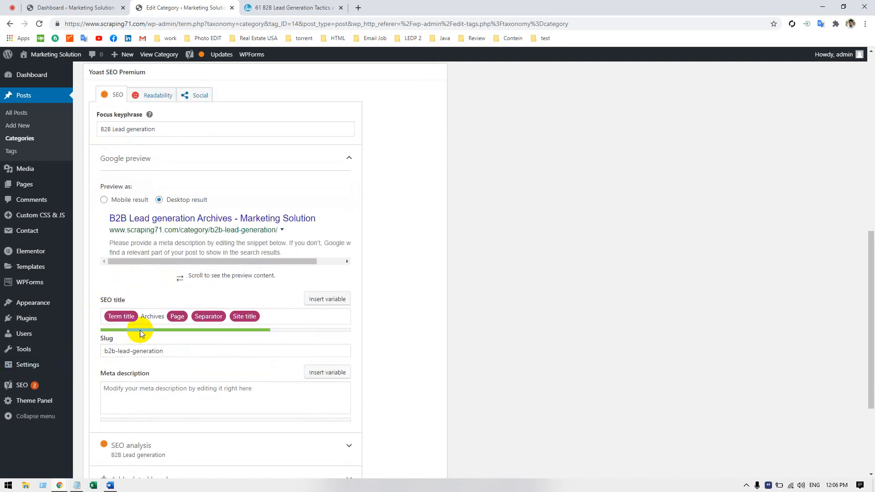
- View the variables that can be inserted at the end of the SEO title, and remove the started insertion
double_click(153, 315)
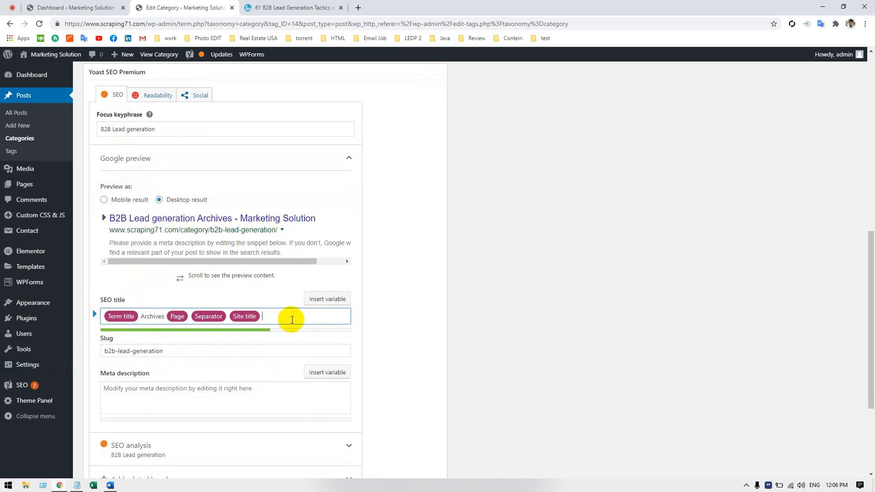
left_click(325, 304)
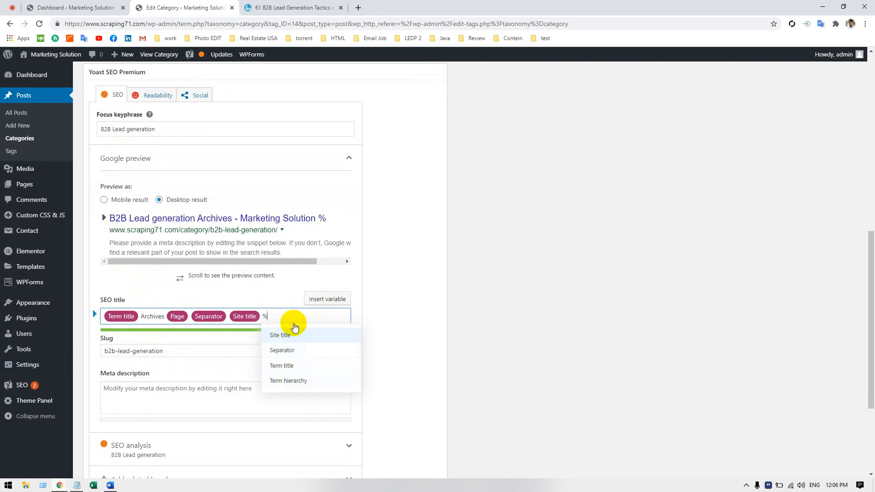
key("BackSpace")
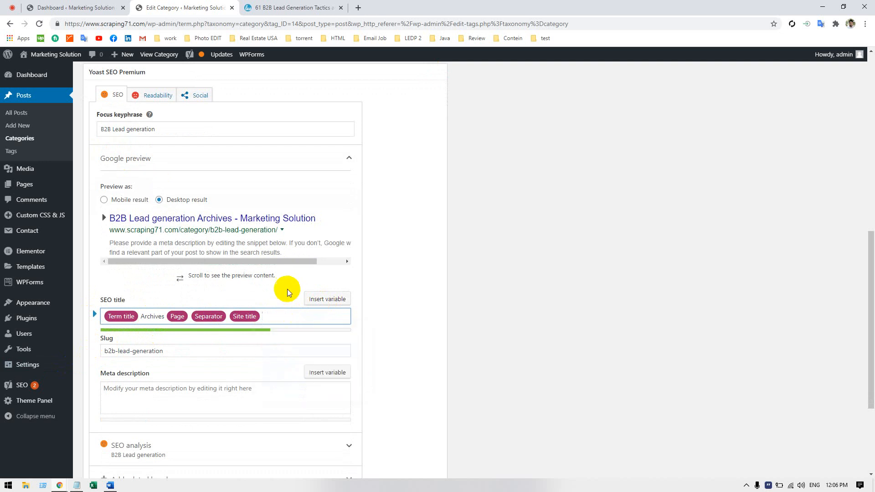
left_click(286, 288)
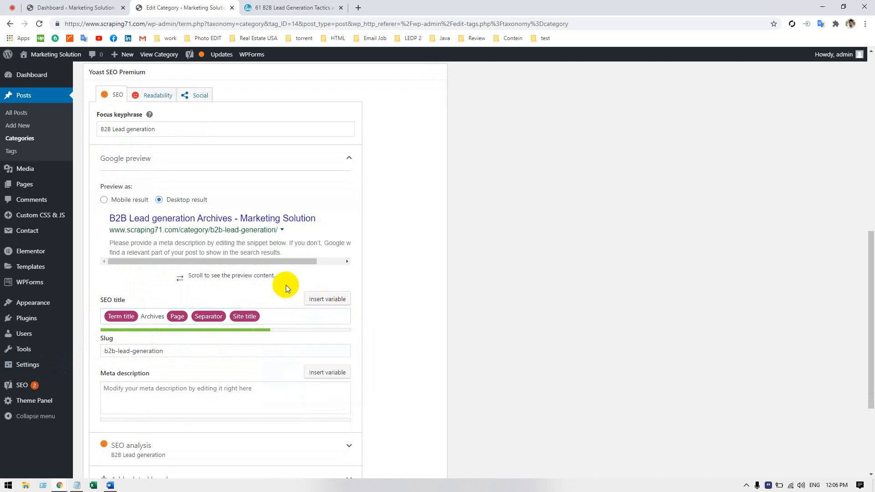
- Highlight the slug in the Google preview settings and compare it with the category's own slug field
double_click(153, 350)
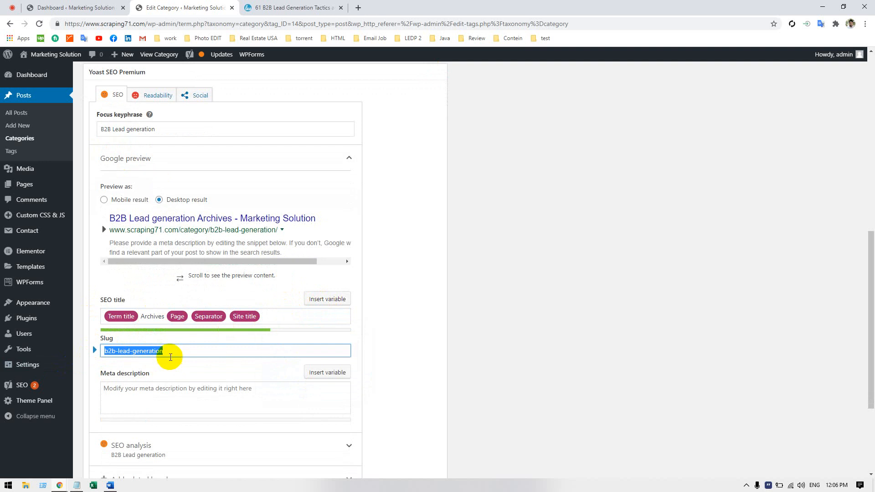
left_click(167, 365)
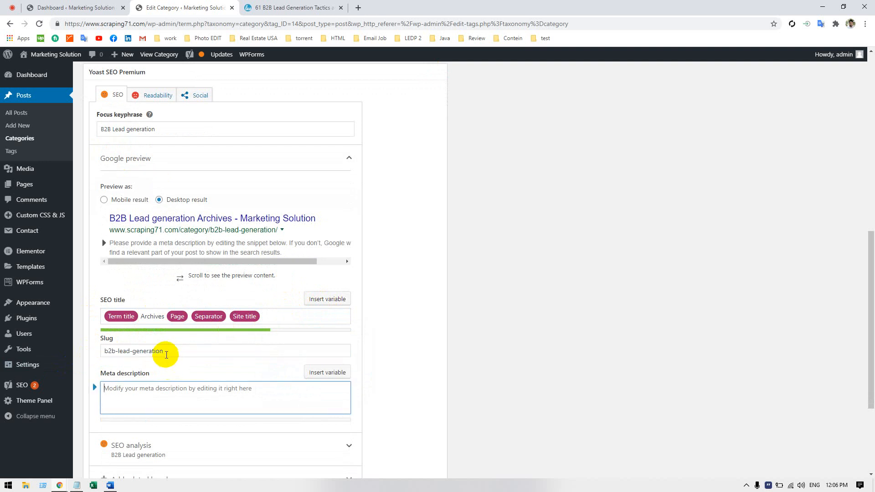
double_click(165, 352)
triple_click(166, 352)
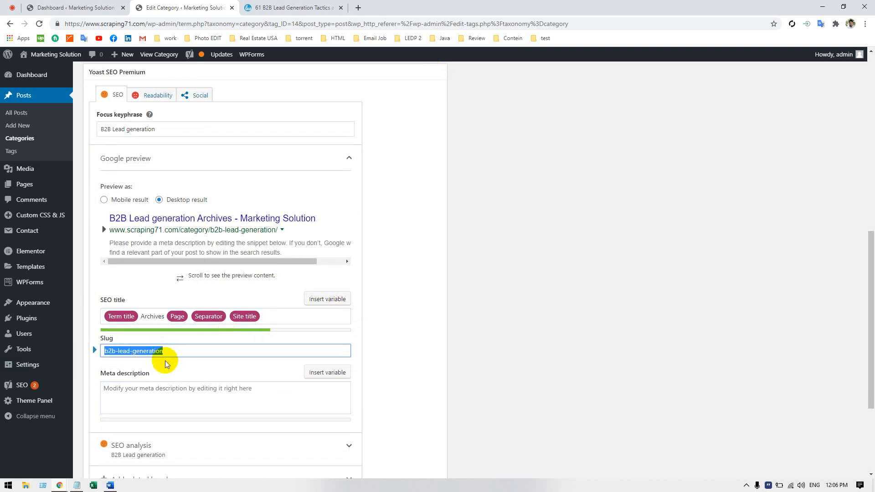
left_click(165, 359)
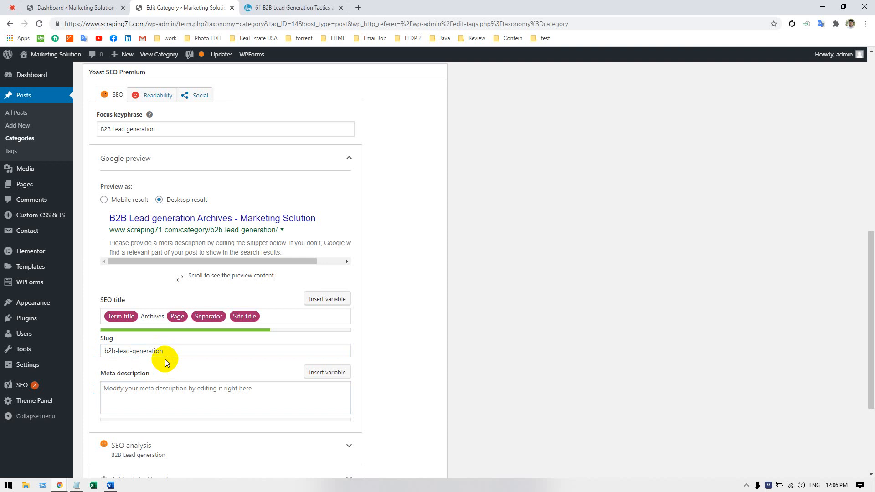
scroll(156, 347, "up", 6)
scroll(155, 346, "up", 3)
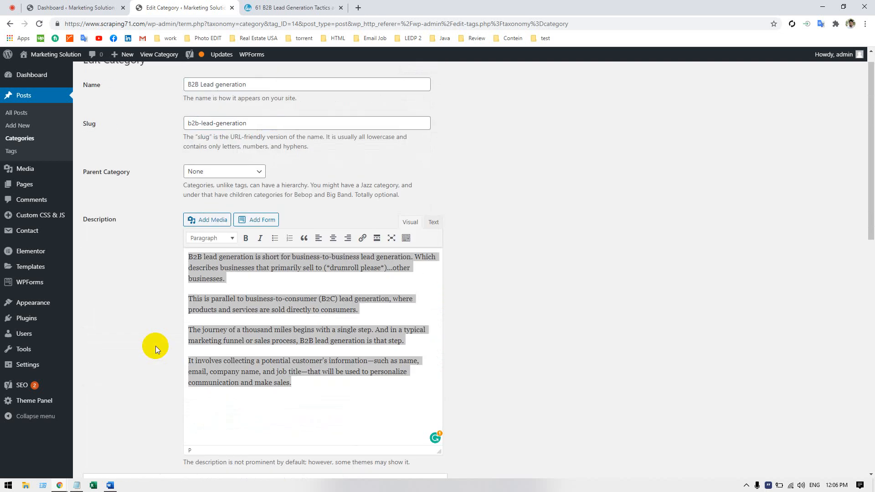
scroll(155, 346, "down", 8)
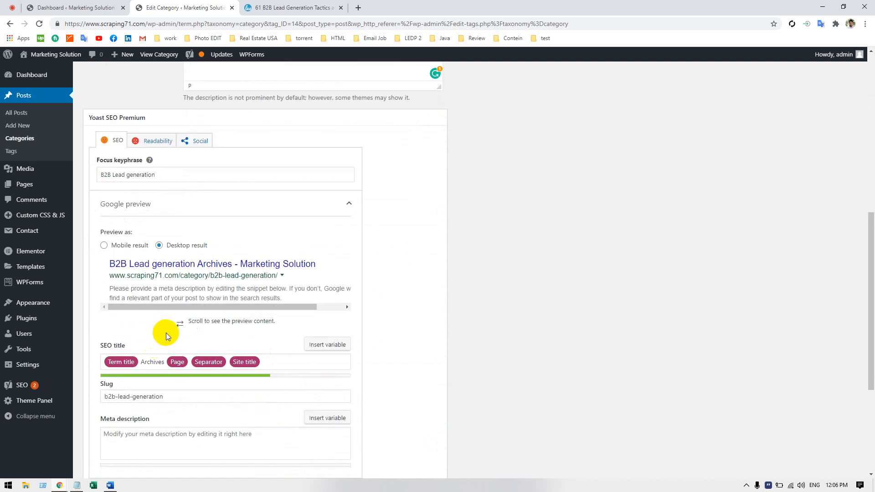
- View the variables that can be inserted in the empty meta description, and remove the started insertions
scroll(168, 354, "down", 3)
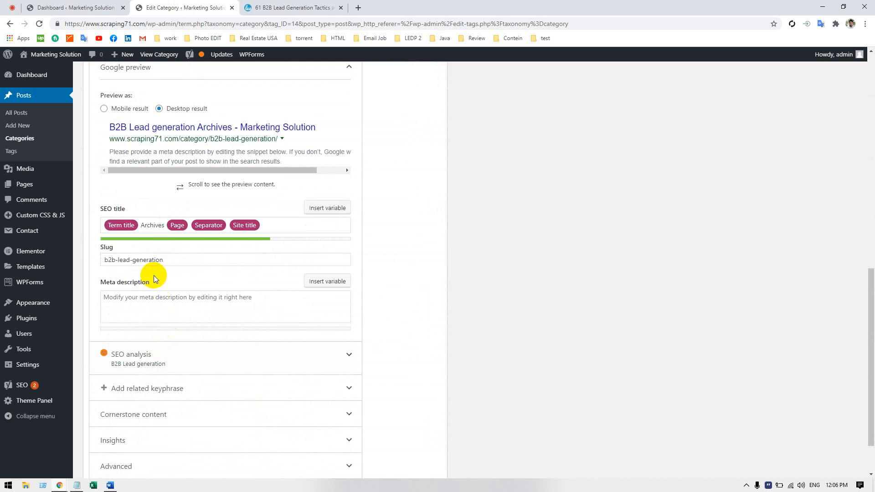
triple_click(152, 260)
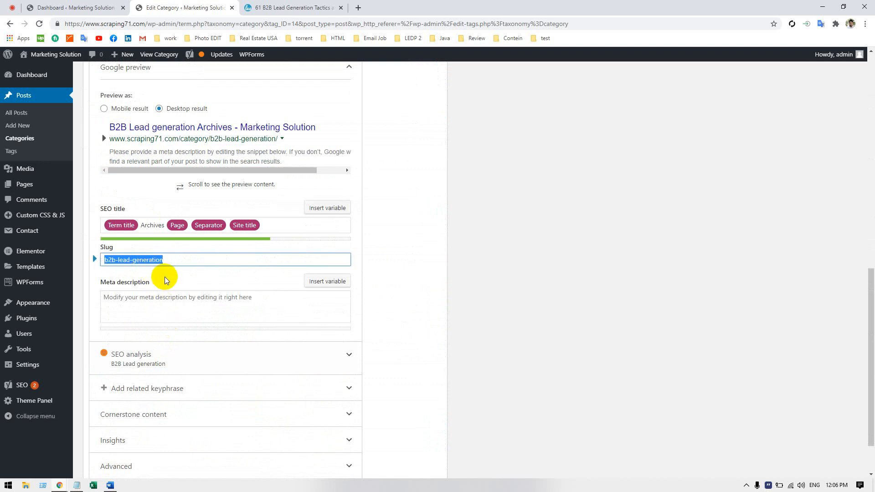
left_click(170, 299)
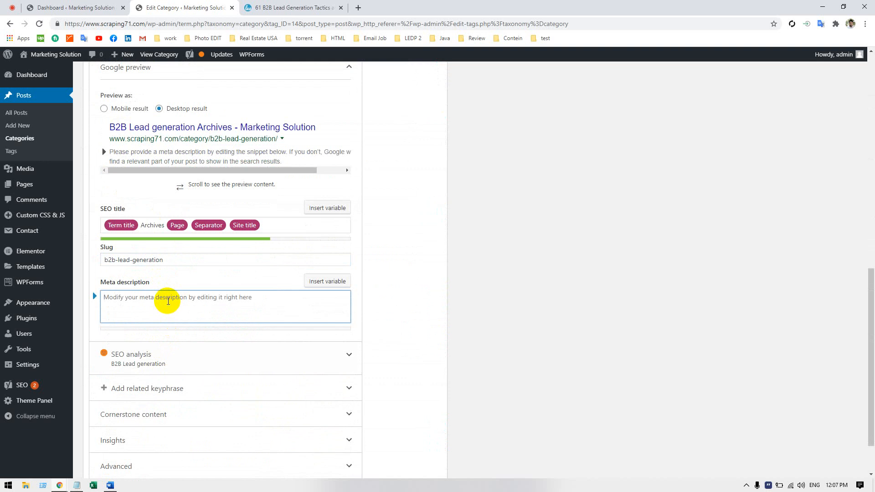
left_click(329, 282)
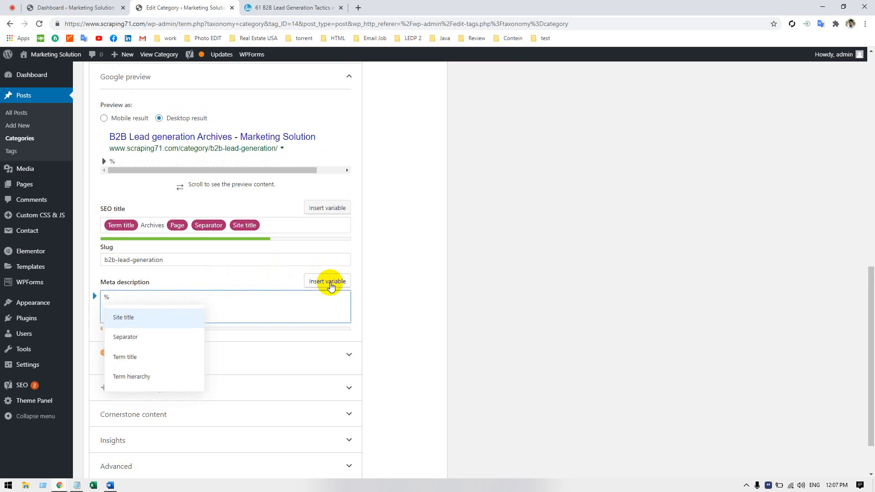
left_click(327, 281)
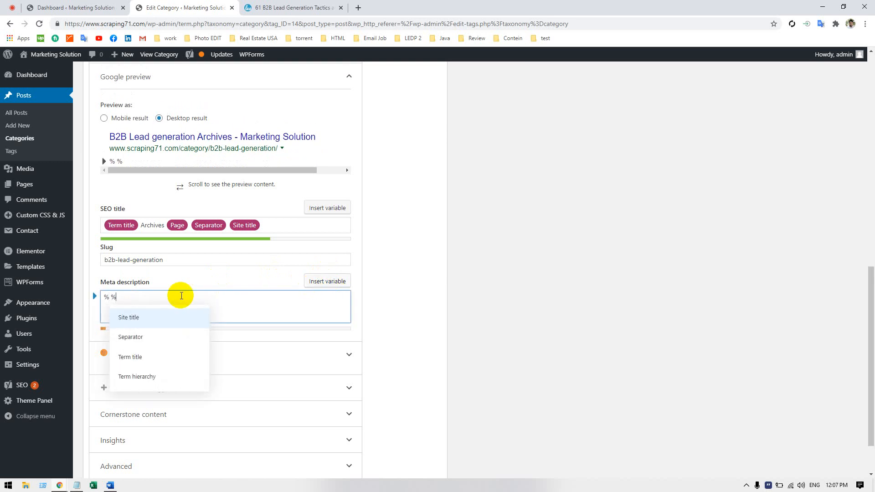
key("BackSpace")
key("BackSpace")
key("BackSpace")
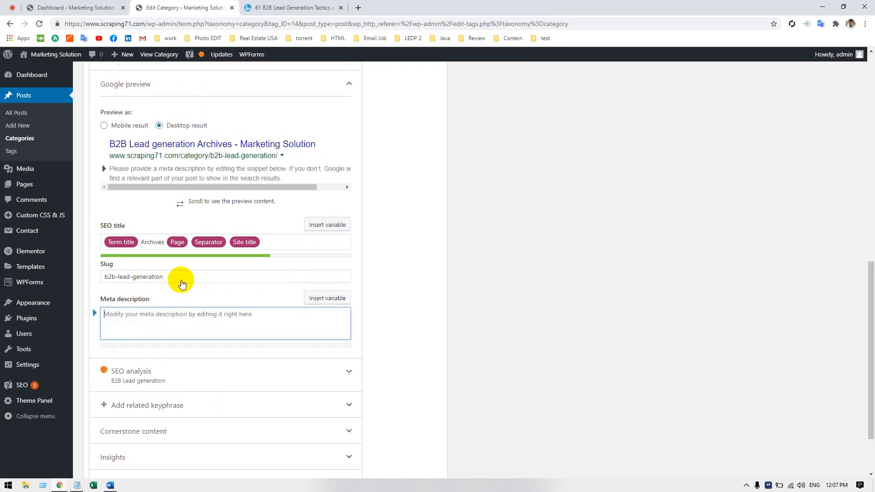
- Compare the slug and the empty meta description fields with the desktop Google preview
scroll(168, 265, "up", 4)
scroll(160, 255, "down", 3)
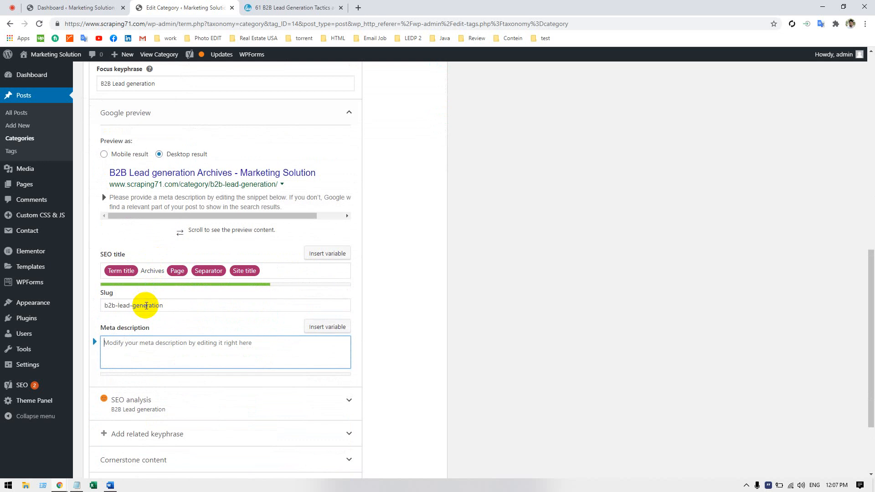
left_click(180, 306)
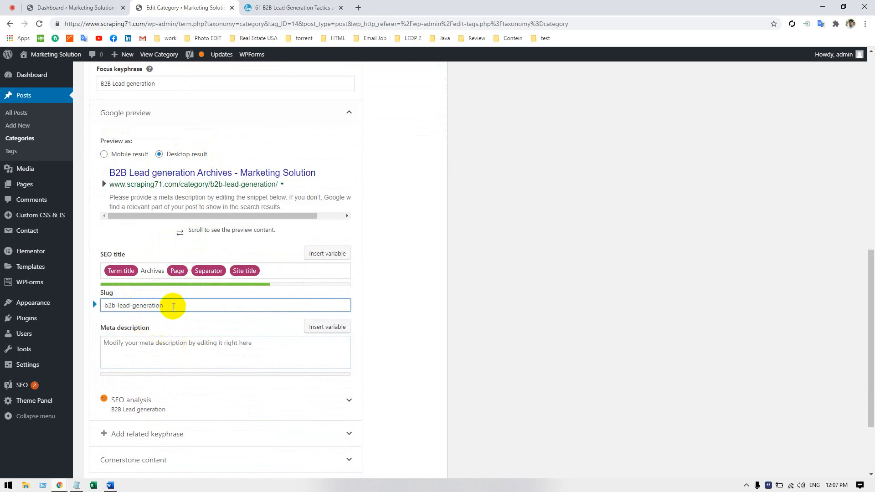
left_click(195, 359)
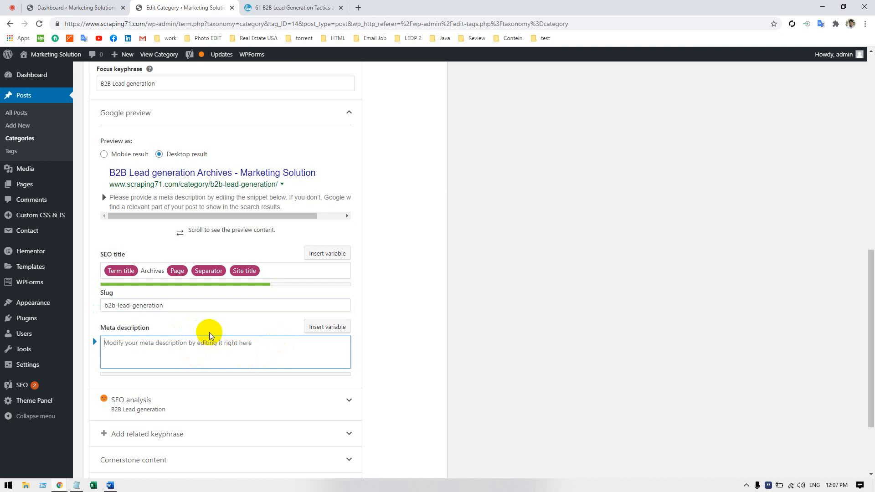
scroll(204, 336, "down", 3)
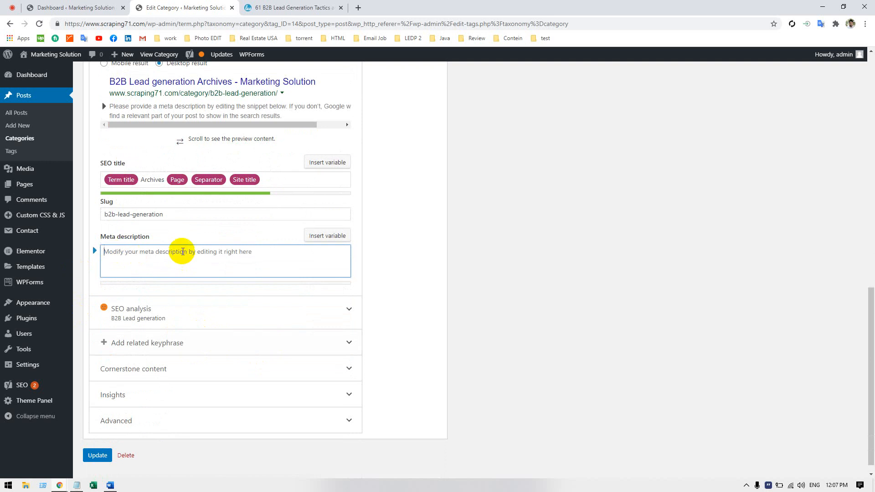
scroll(191, 246, "up", 3)
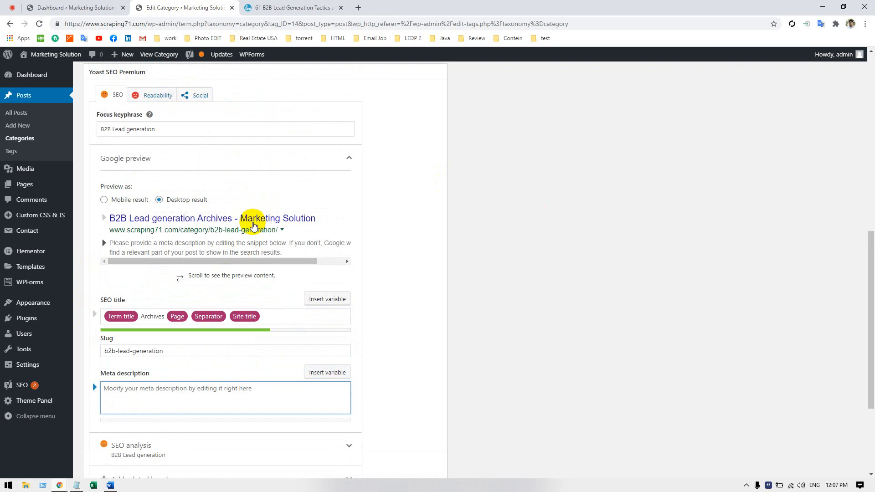
scroll(254, 230, "down", 1)
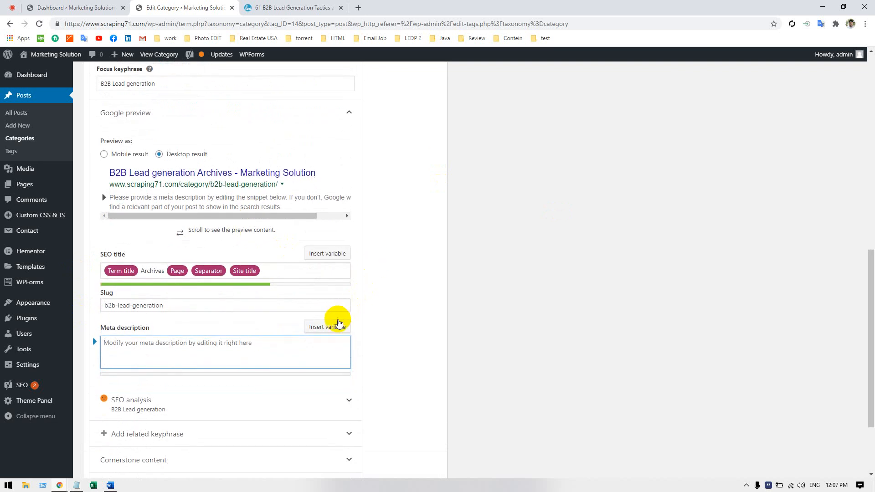
type("%")
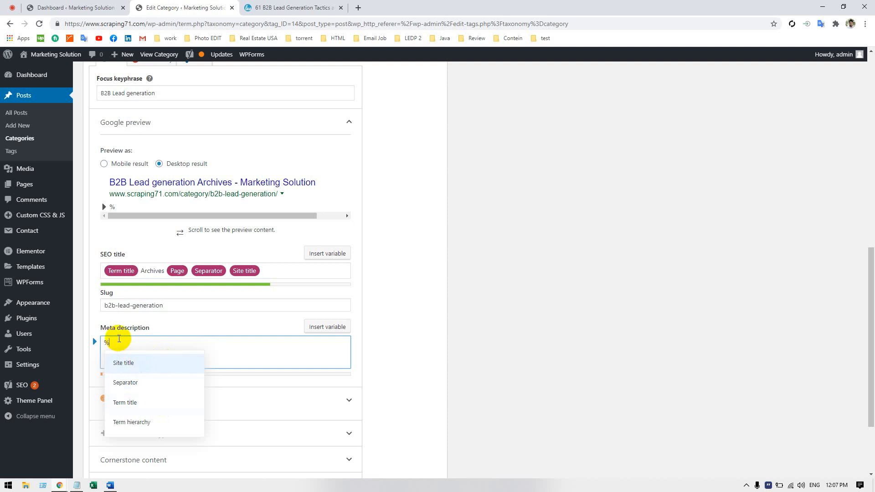
key("BackSpace")
type("Lea")
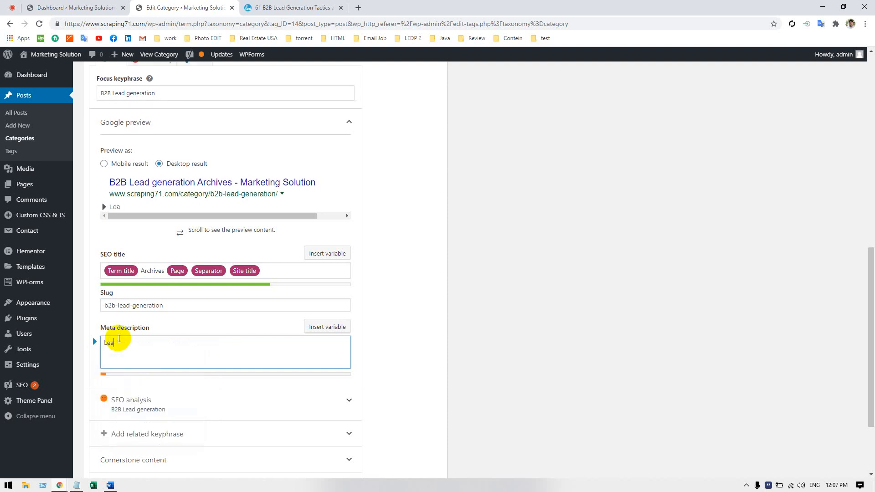
key("BackSpace")
key("BackSpace")
key("BackSpace")
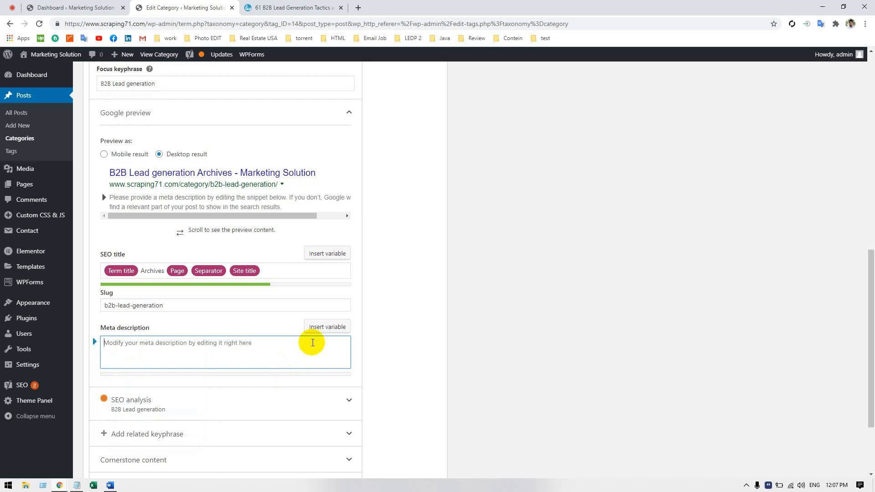
- Fill the meta description with the Site title variable followed by "is short for business-to-business lead generation", copied from the category description
type("%")
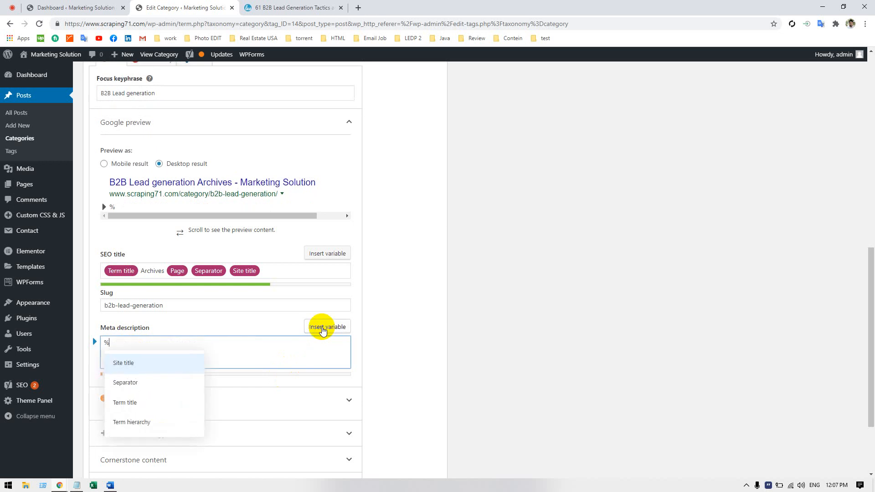
left_click(170, 364)
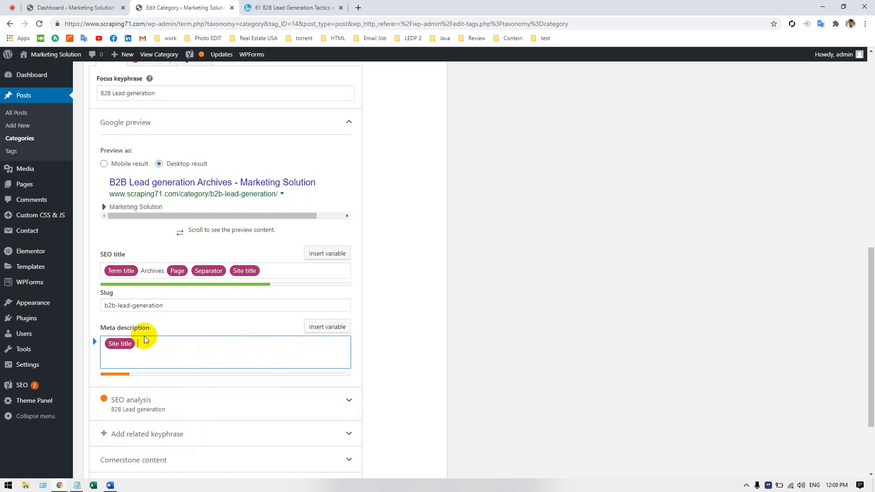
scroll(146, 323, "up", 8)
left_click(256, 237)
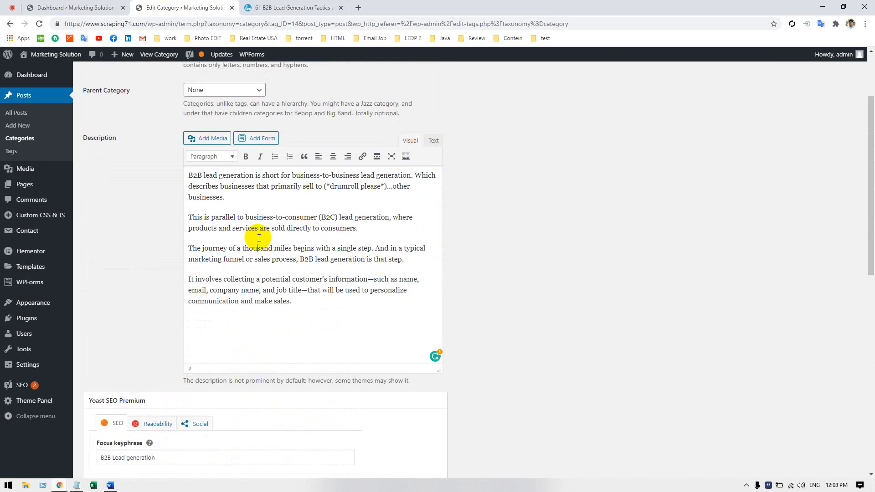
left_click_drag(257, 175, 410, 175)
key("ctrl+c")
scroll(204, 319, "down", 9)
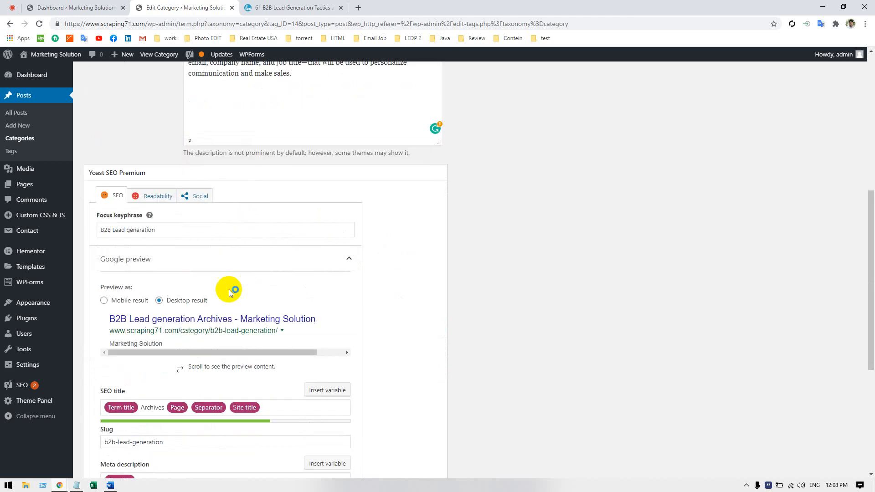
left_click(182, 304)
key("ctrl+v")
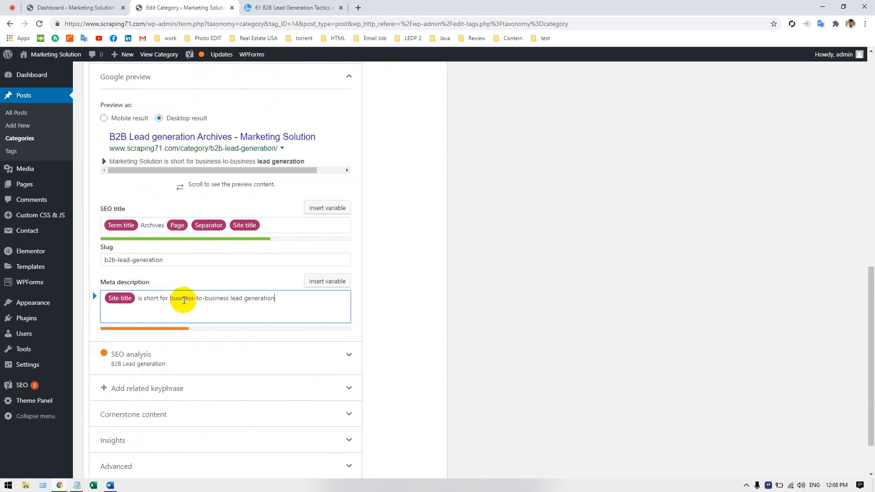
- Add the Separator variable at the end of the meta description
type("%")
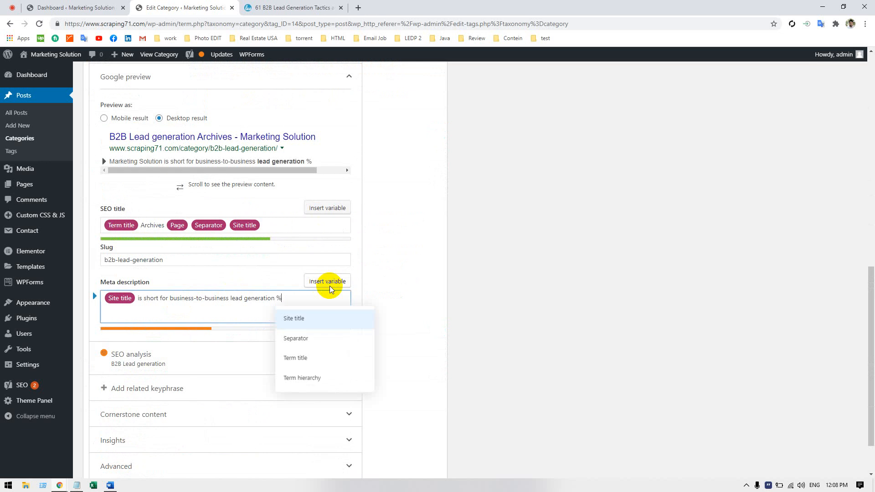
left_click(322, 337)
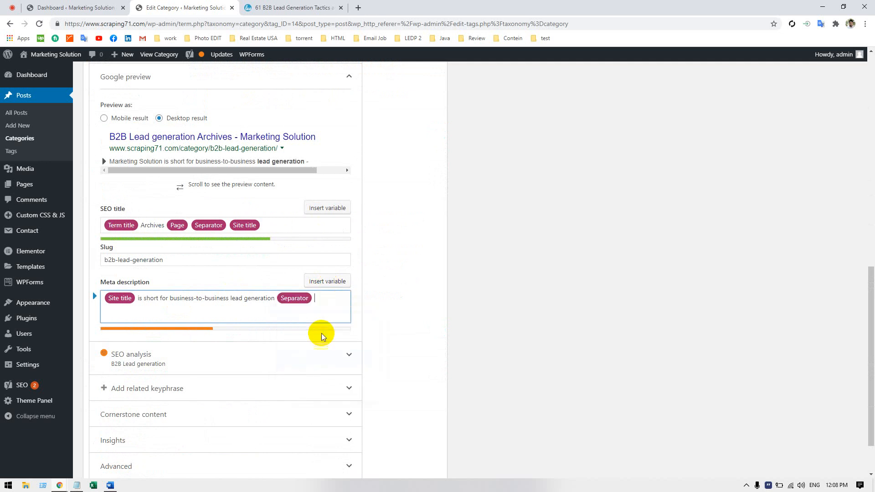
double_click(300, 293)
double_click(299, 298)
left_click(321, 298)
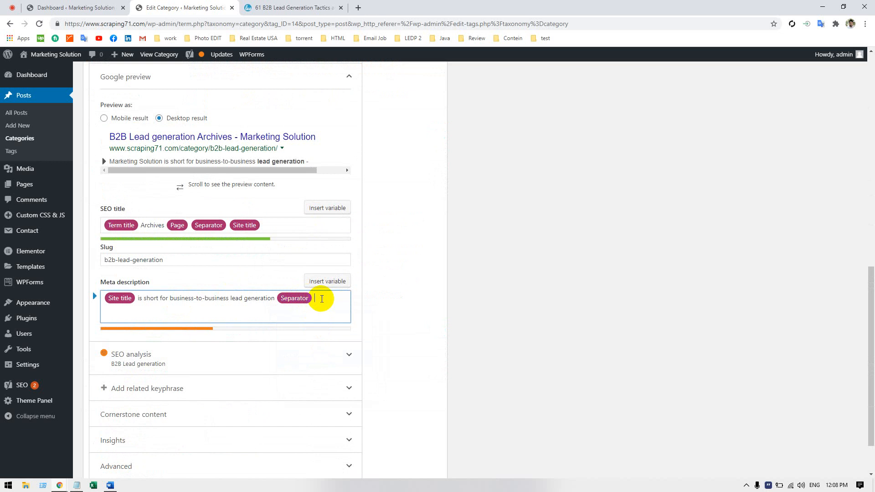
- Check the Google preview, then expand the SEO analysis, review its problems and improvements, and collapse it again
scroll(296, 301, "up", 5)
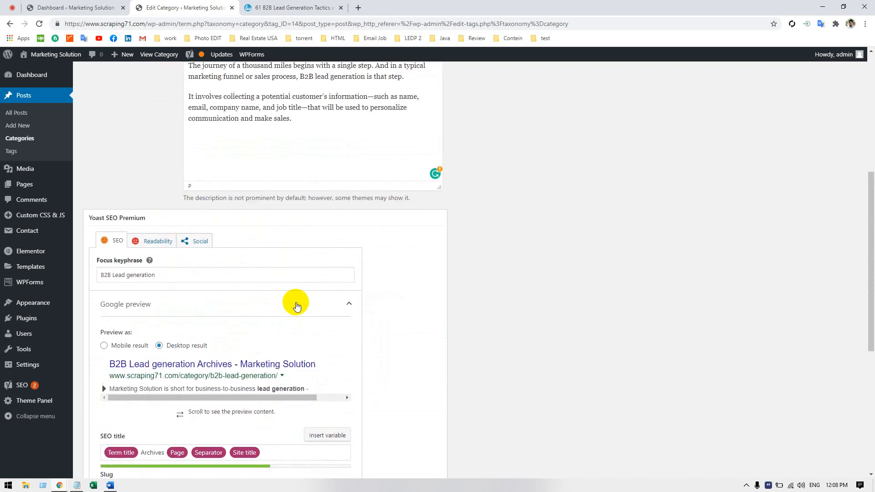
scroll(296, 305, "down", 6)
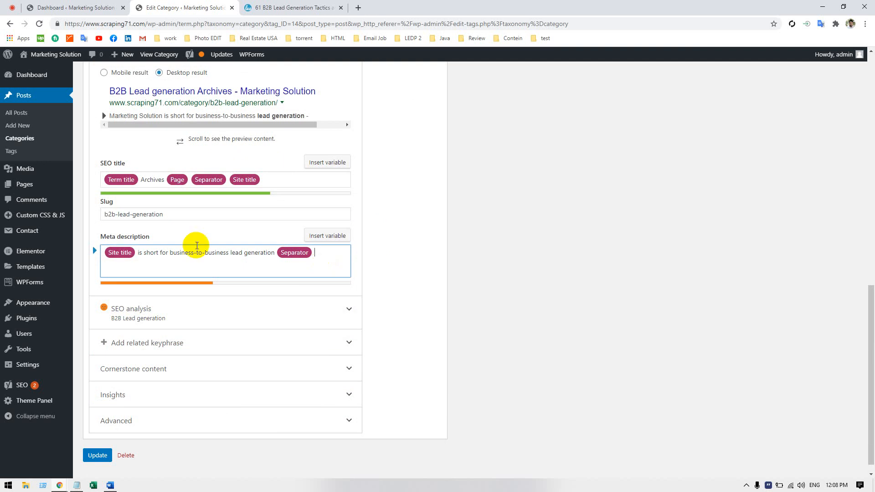
left_click(152, 306)
scroll(179, 323, "down", 2)
scroll(118, 344, "up", 1)
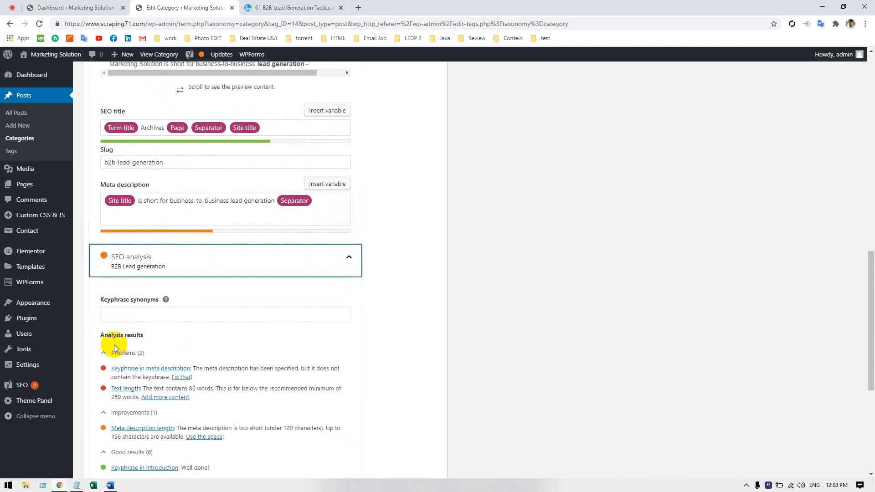
scroll(182, 346, "down", 3)
scroll(201, 339, "up", 5)
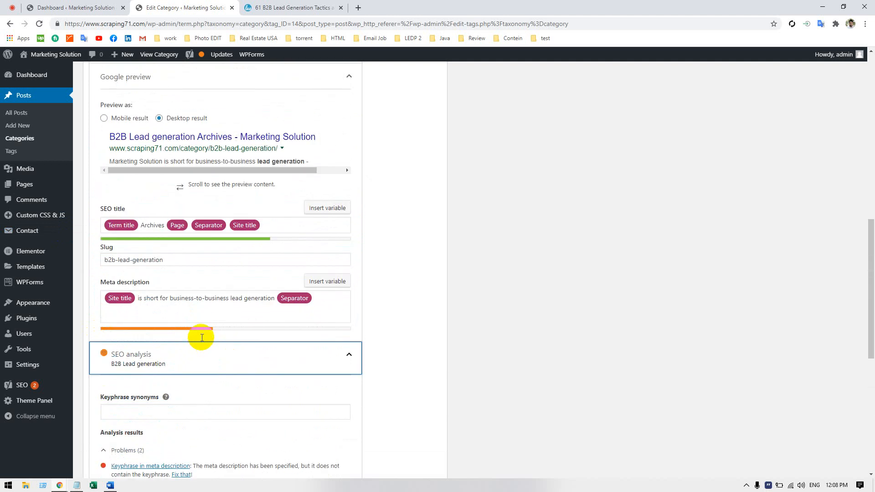
left_click(181, 349)
- Review the Yoast readability analysis of the category description, and return to the SEO settings
scroll(180, 343, "up", 4)
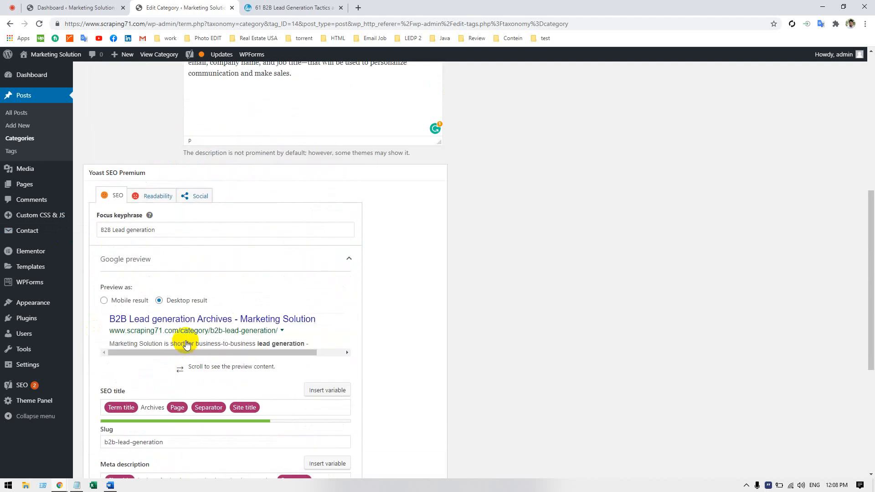
left_click(144, 196)
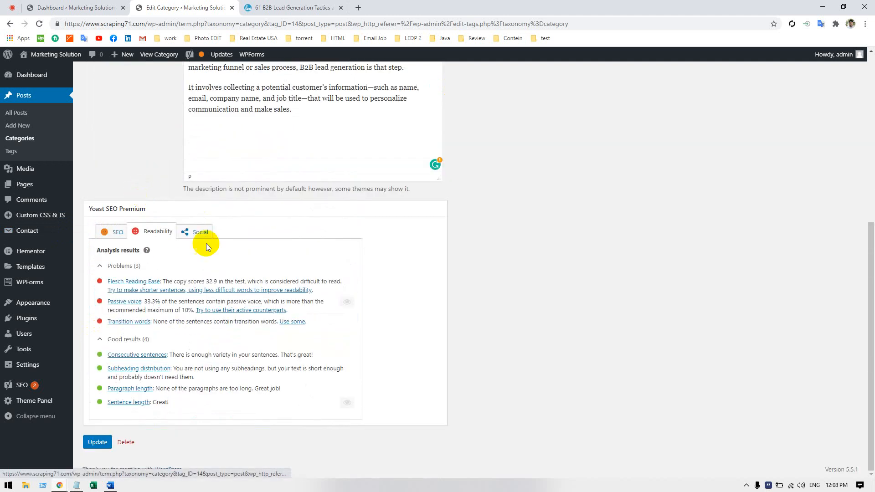
left_click(109, 231)
- Expand and collapse the Cornerstone content, Insights, Advanced and SEO analysis sections to look through their contents
scroll(200, 314, "down", 6)
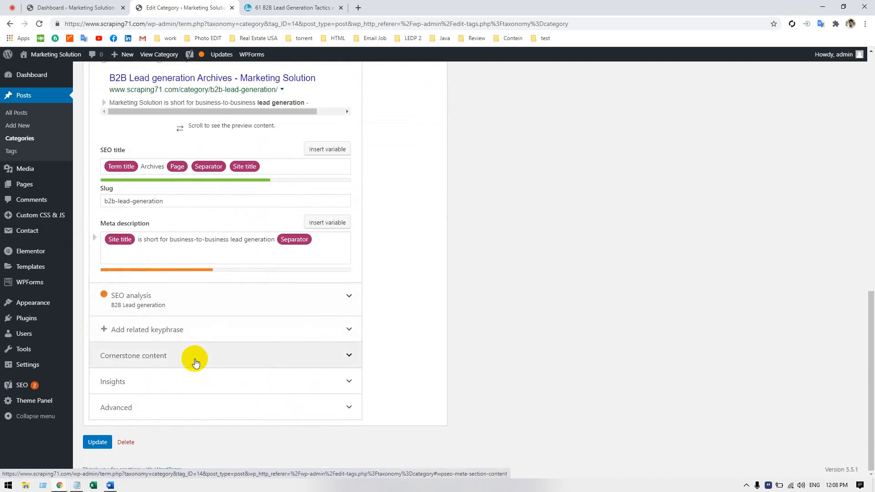
left_click(196, 362)
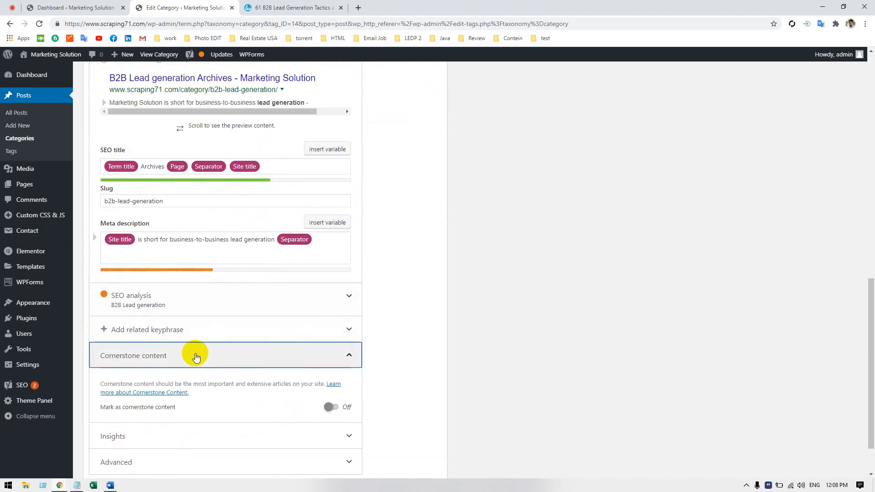
left_click(195, 357)
left_click(187, 378)
left_click(185, 385)
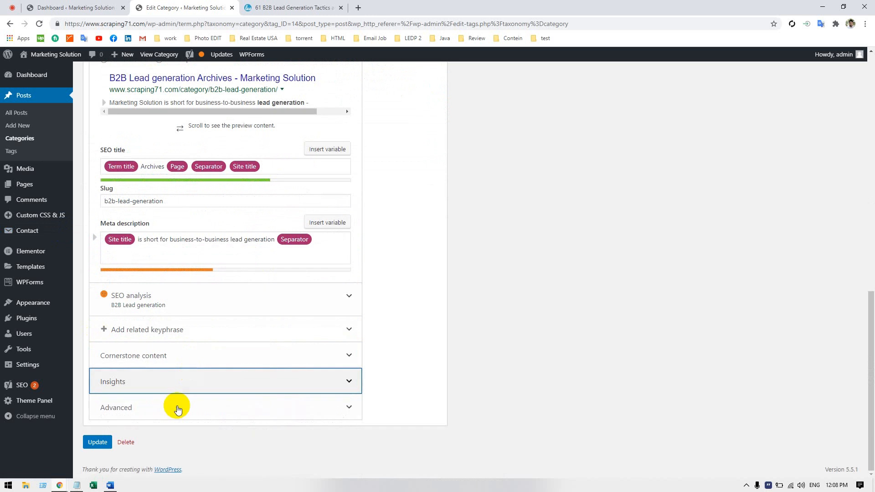
left_click(178, 407)
left_click(178, 408)
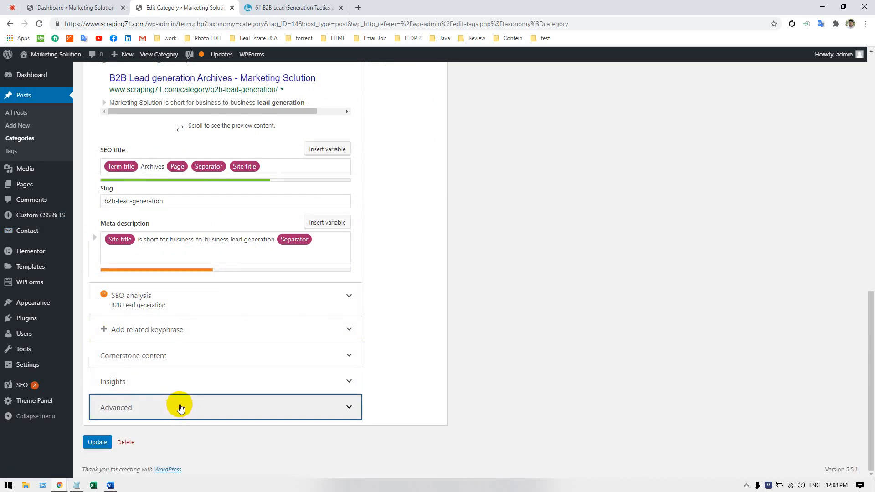
left_click(181, 308)
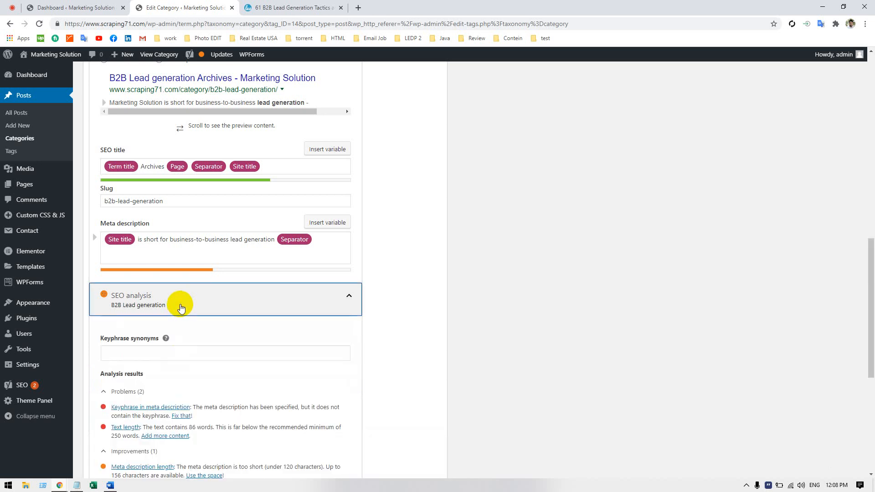
left_click(181, 308)
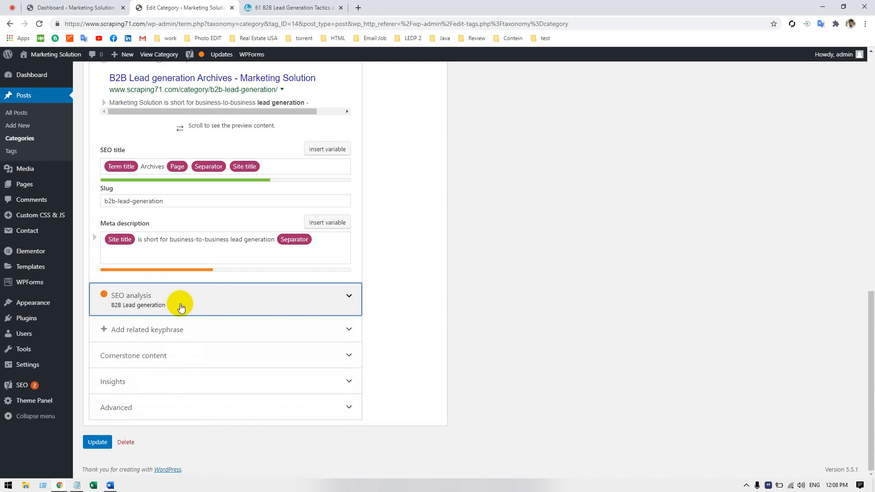
- Try shortening the focus keyphrase to "B2B Lead", and undo the deletion
scroll(181, 308, "up", 3)
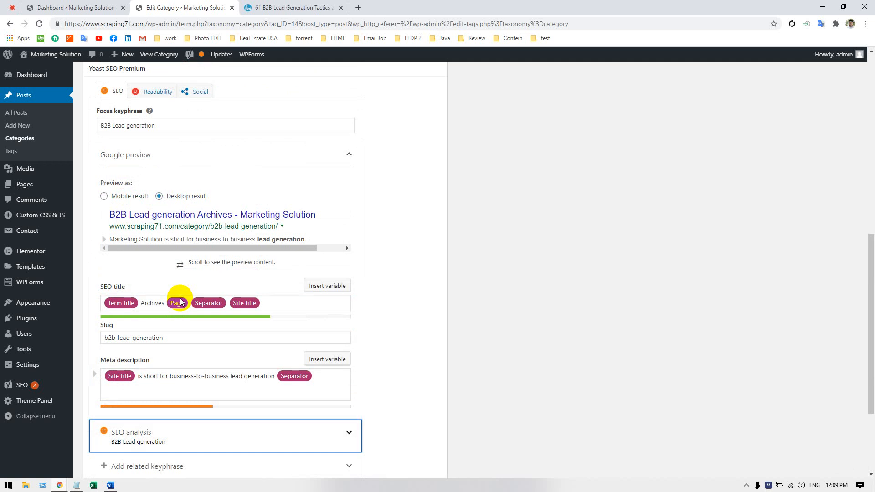
left_click(180, 301)
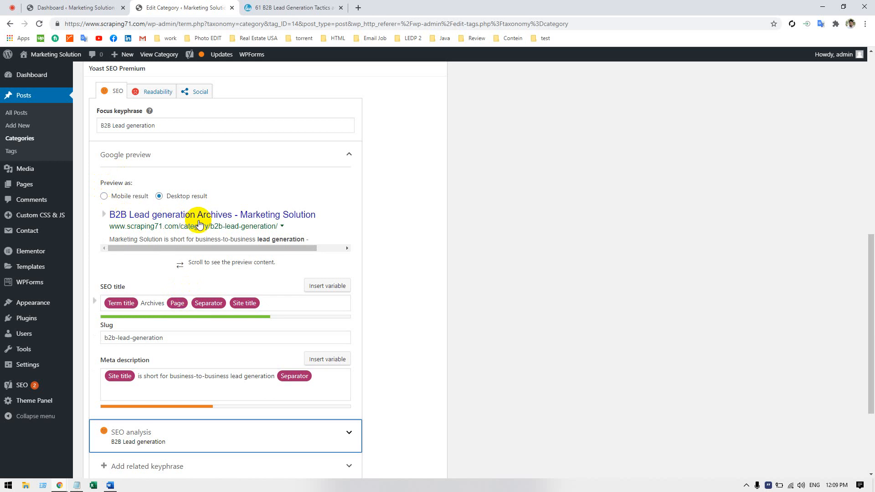
left_click(123, 120)
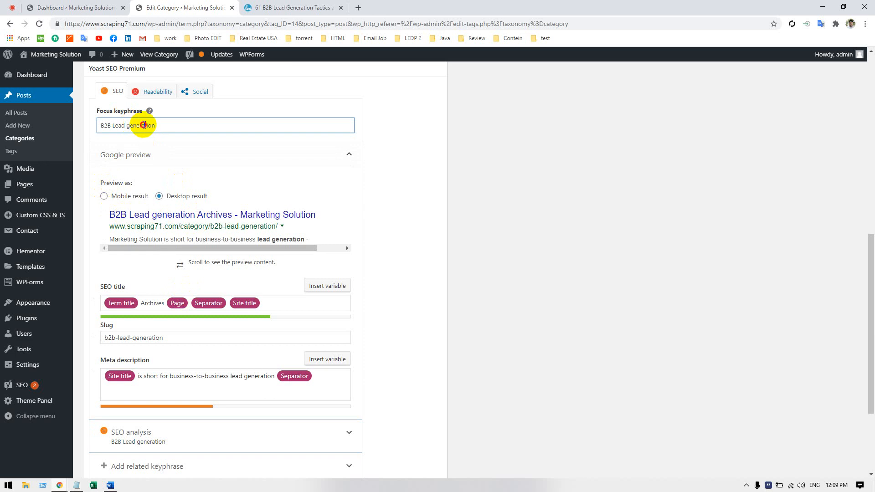
double_click(146, 125)
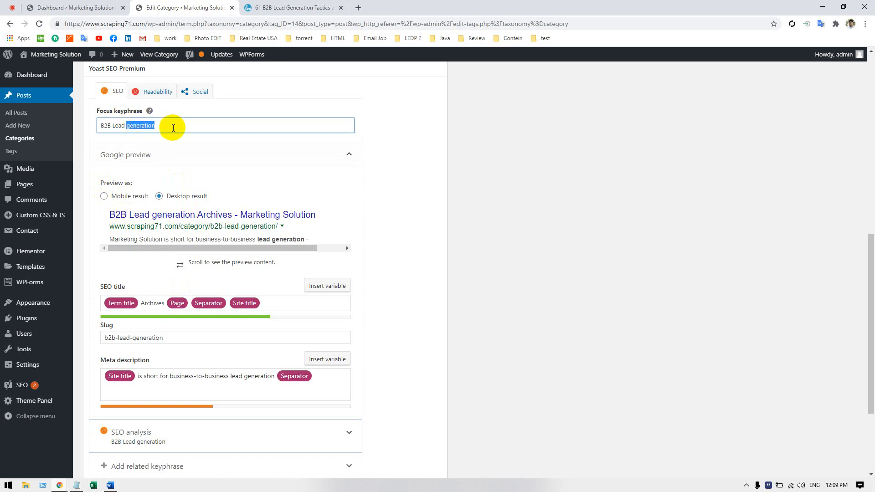
key("BackSpace")
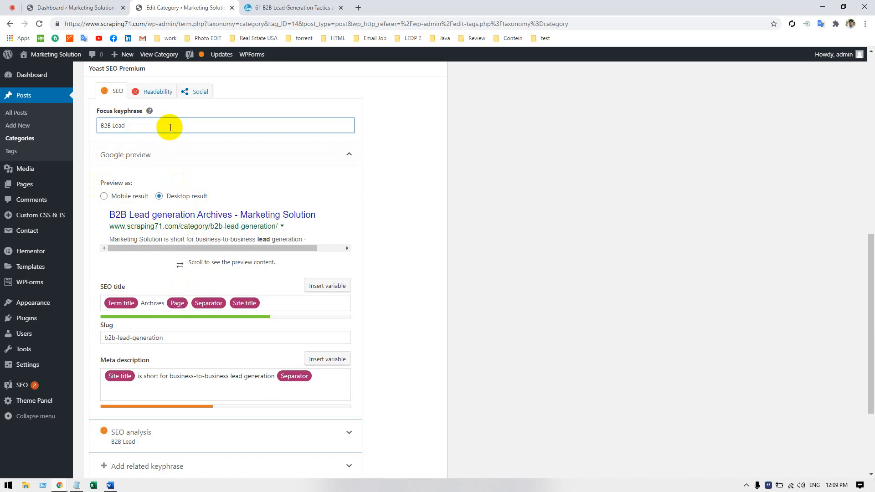
key("ctrl+z")
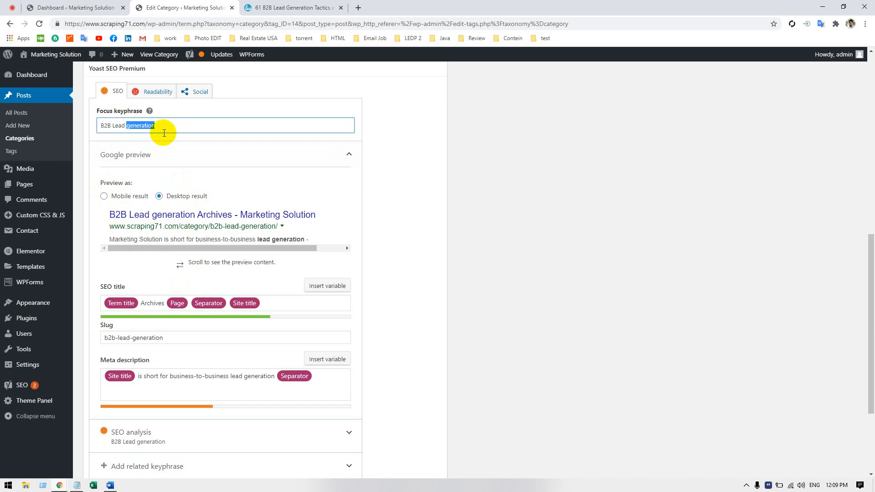
left_click(168, 125)
- Look over the category description and the Yoast focus keyphrase, Google preview, SEO title, slug and meta description
scroll(166, 126, "down", 3)
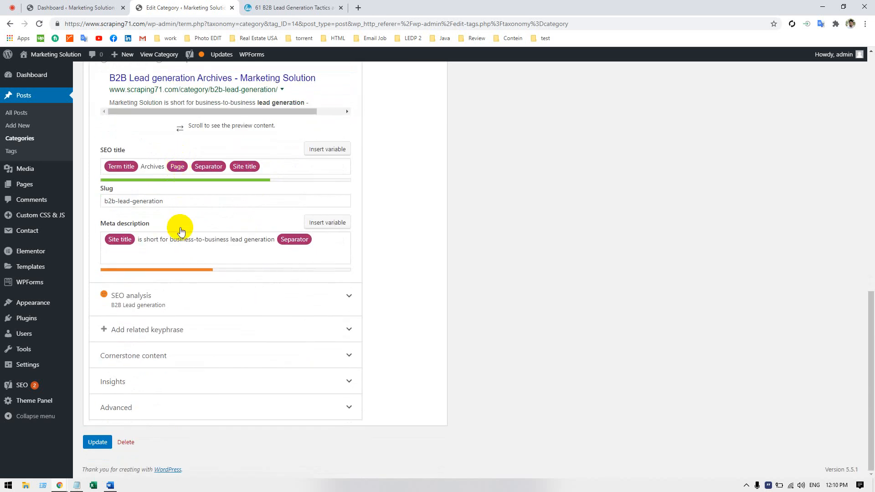
left_click(62, 141)
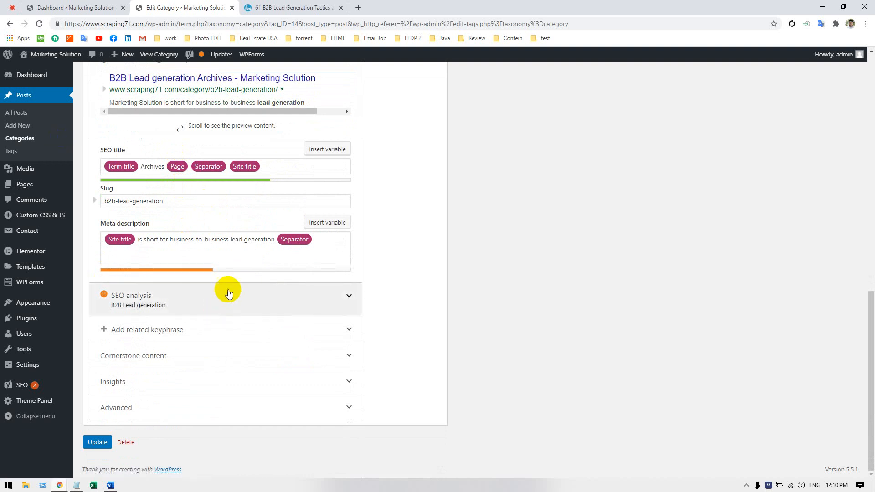
scroll(219, 294, "up", 1)
scroll(220, 294, "up", 6)
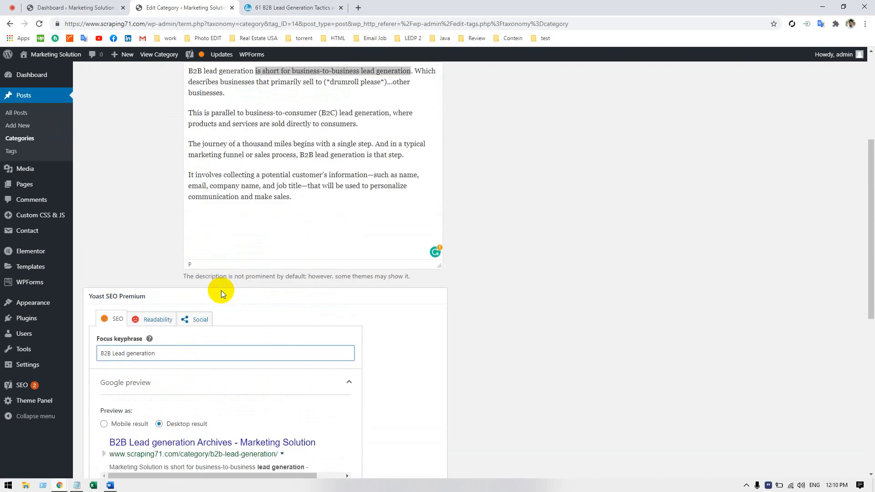
scroll(221, 292, "down", 4)
scroll(221, 292, "down", 2)
scroll(82, 234, "up", 2)
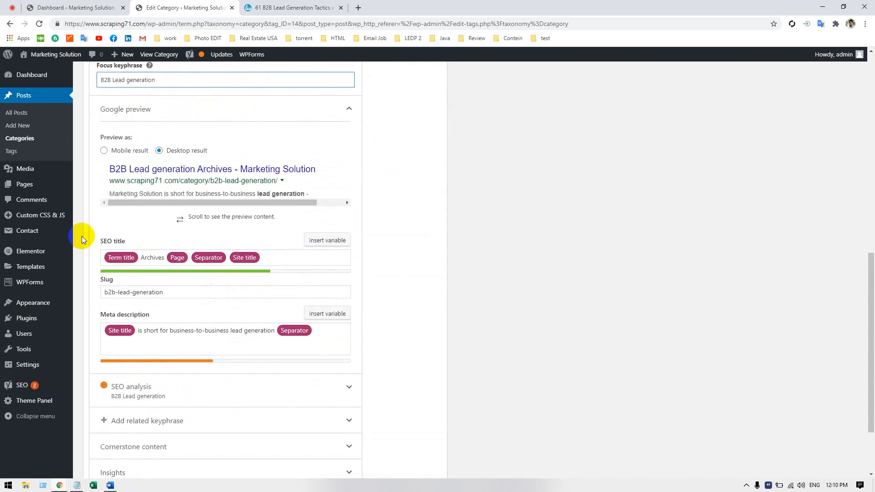
scroll(187, 149, "up", 2)
- In the Yoast social settings, set the Facebook image to What-is-Lead-Generation-and-How-to-Do-It-Header-1.jpg from the media library
left_click(196, 137)
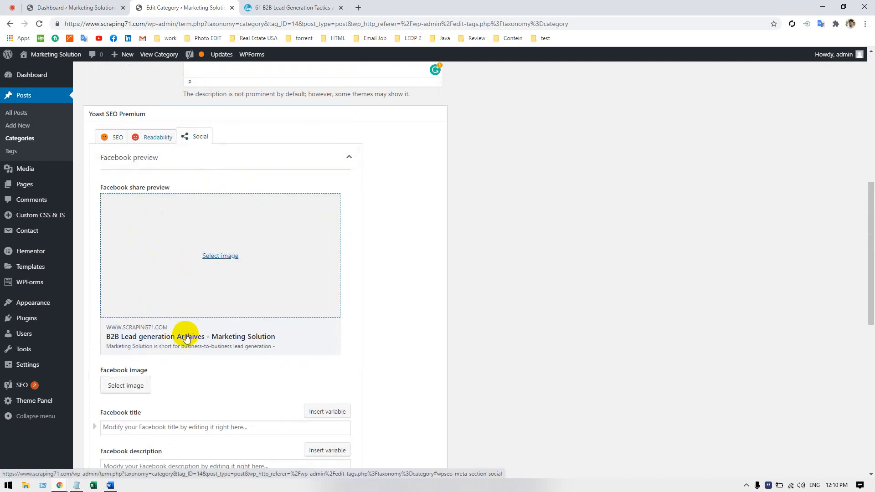
scroll(229, 308, "up", 3)
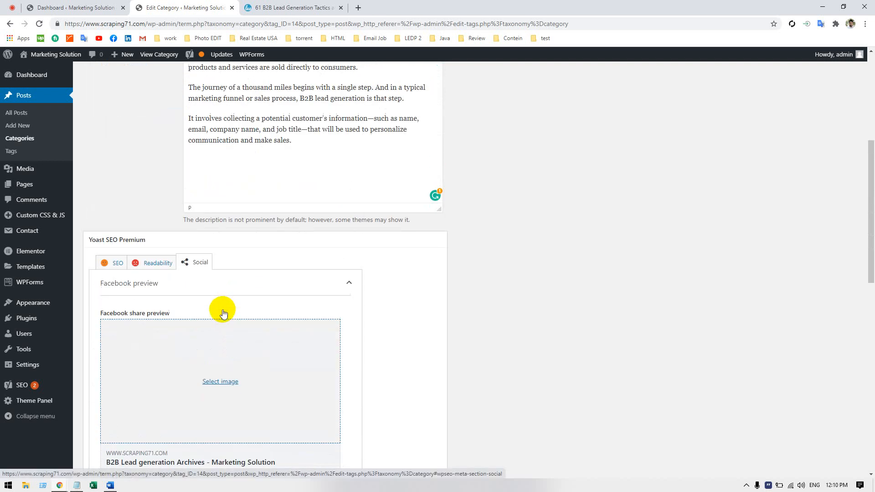
scroll(221, 308, "down", 2)
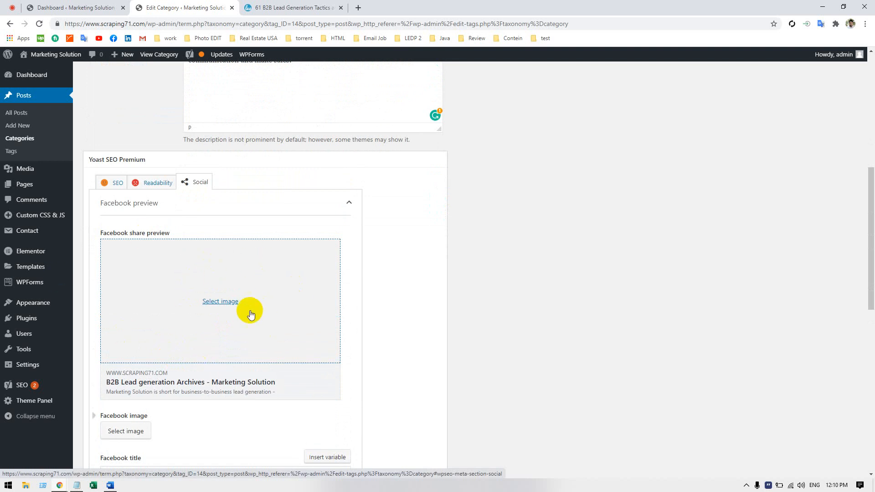
scroll(142, 378, "down", 3)
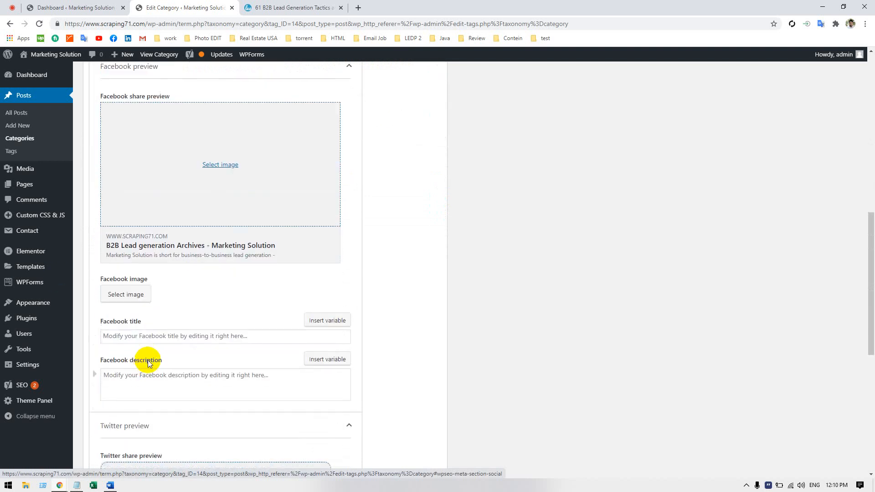
left_click(137, 291)
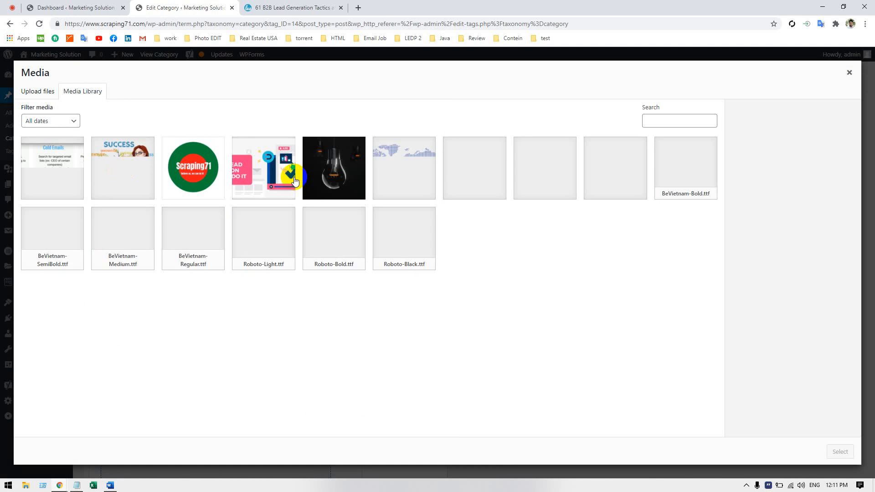
left_click(294, 180)
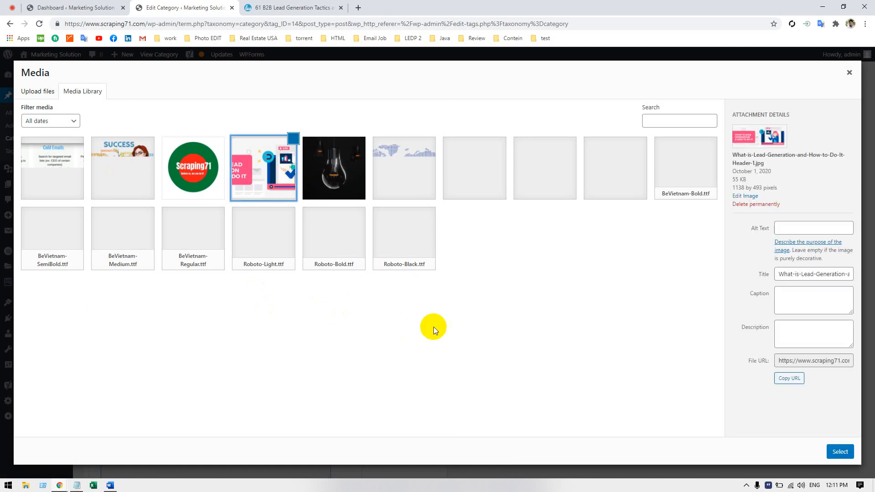
left_click(834, 452)
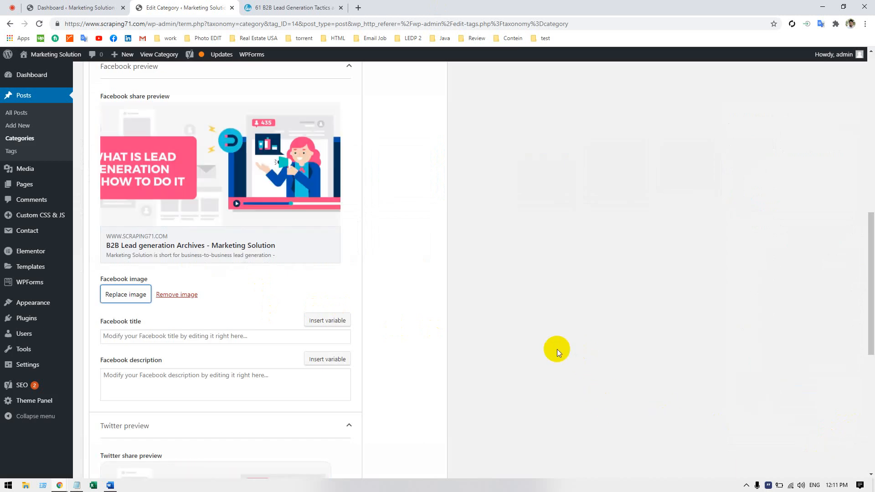
- Enter "B2B lead Genertion" as the Facebook title and "This is for test" as the Facebook description
left_click(171, 336)
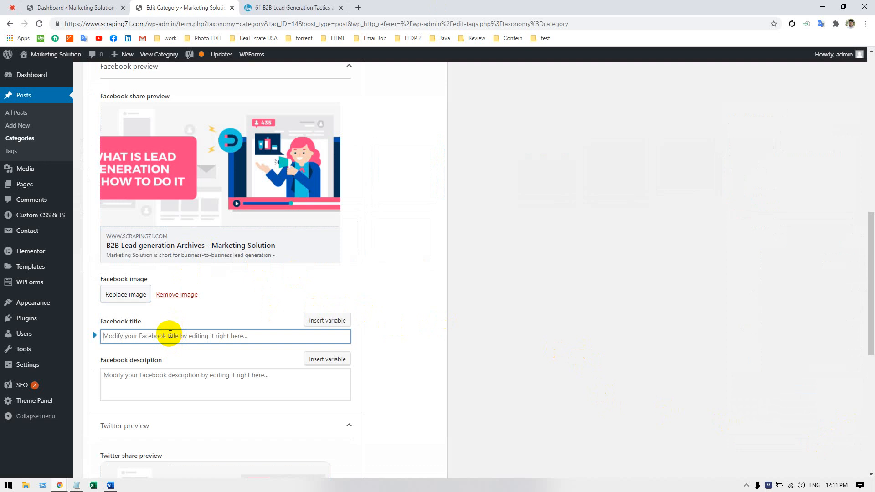
type("B")
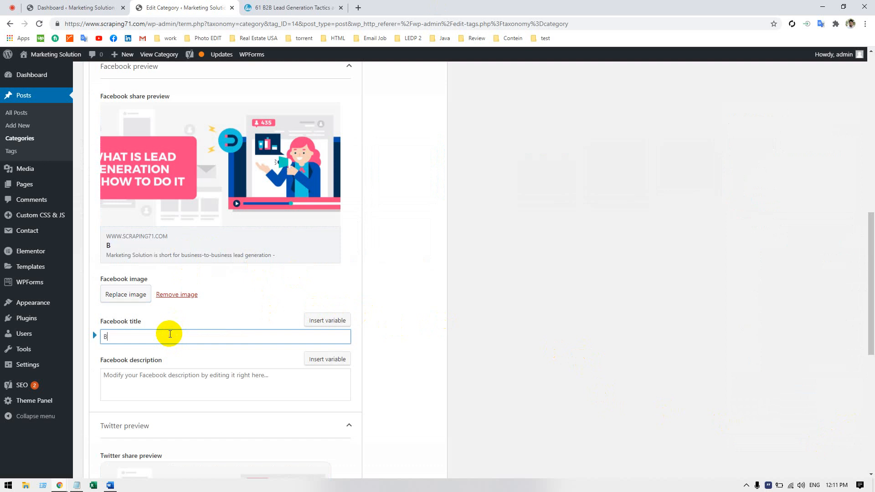
type("2B lead Genertion")
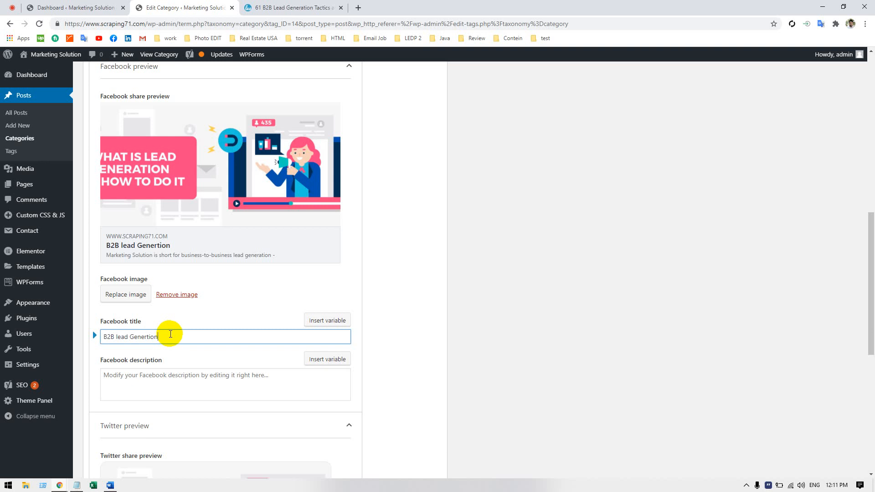
left_click(174, 378)
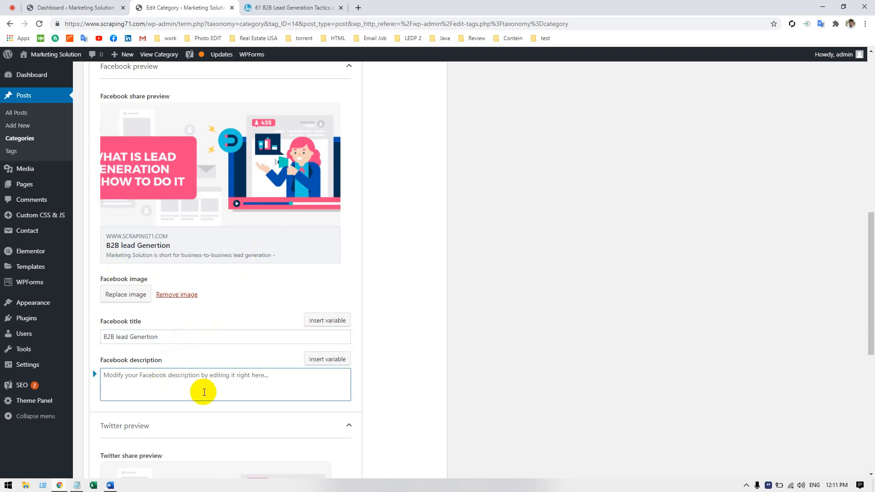
type("This is ")
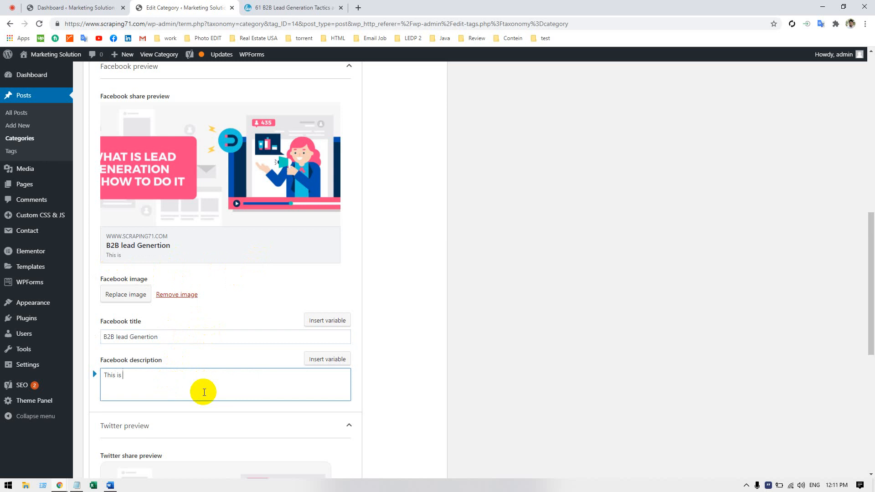
type("for test")
- Check the Twitter share preview and save the category changes
scroll(237, 378, "down", 2)
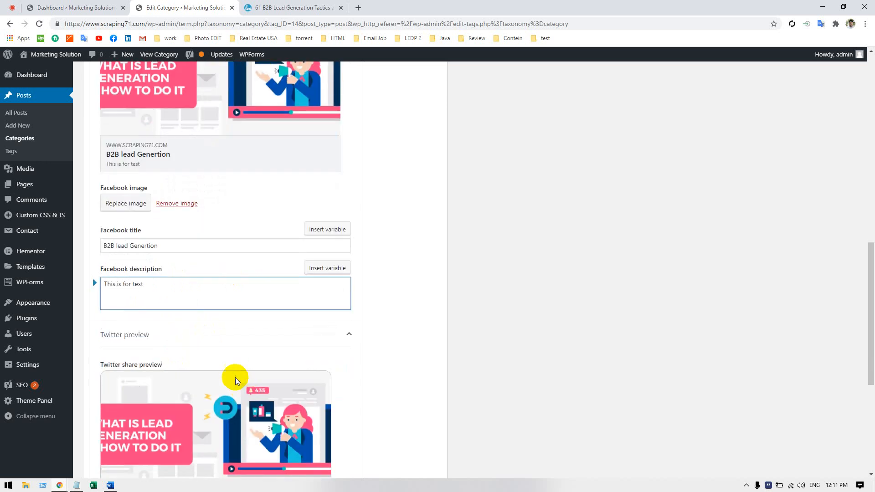
scroll(365, 332, "down", 5)
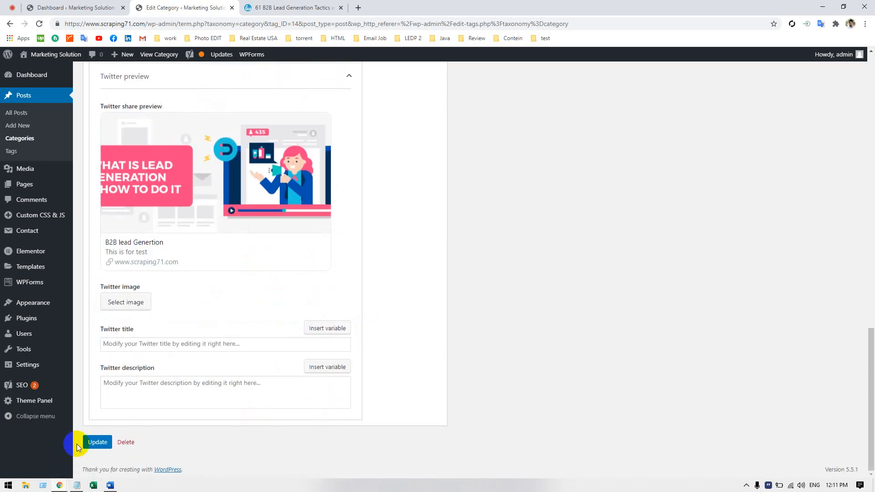
scroll(233, 351, "up", 3)
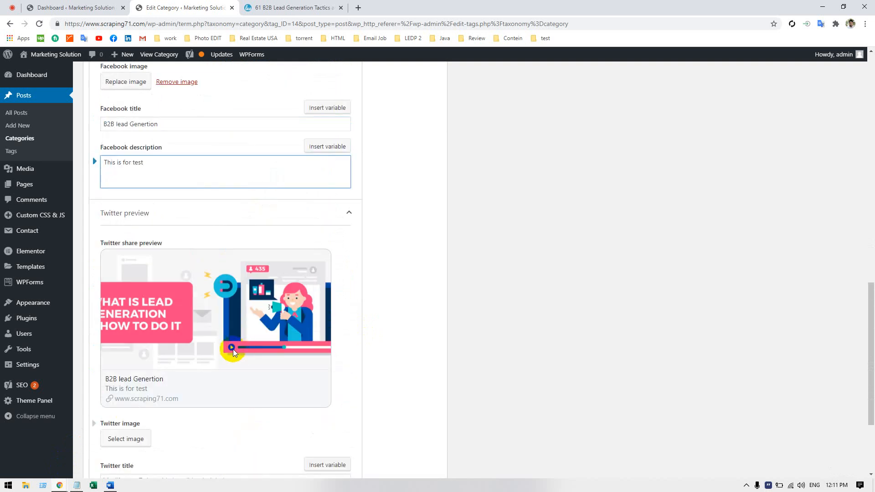
scroll(156, 304, "down", 3)
left_click(97, 441)
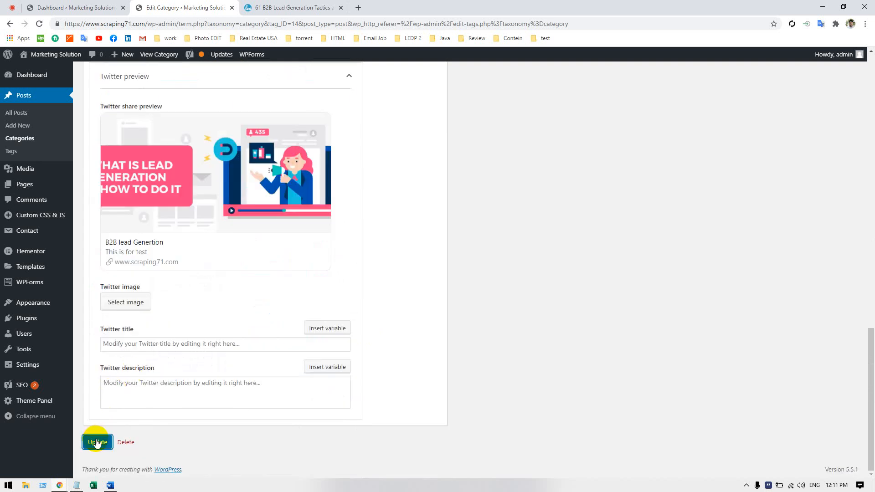
- Review the category's name, slug, description and social share previews
scroll(318, 396, "up", 3)
scroll(303, 380, "down", 1)
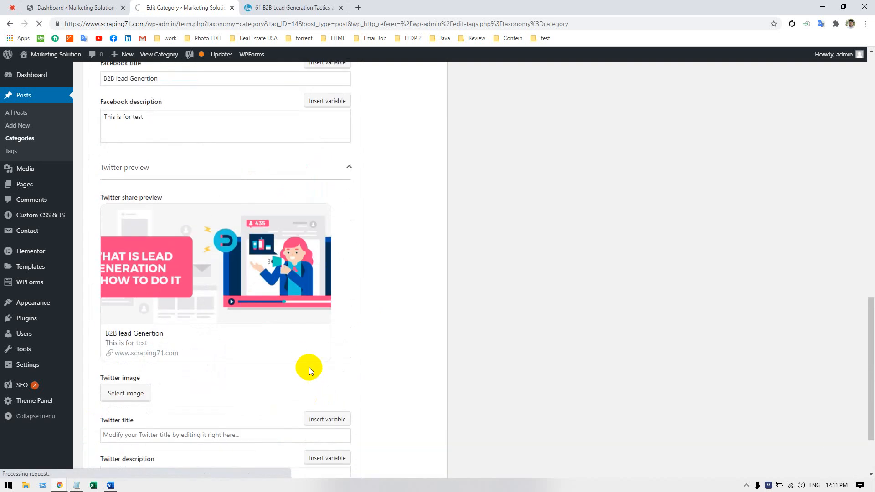
scroll(309, 367, "up", 3)
scroll(345, 231, "up", 14)
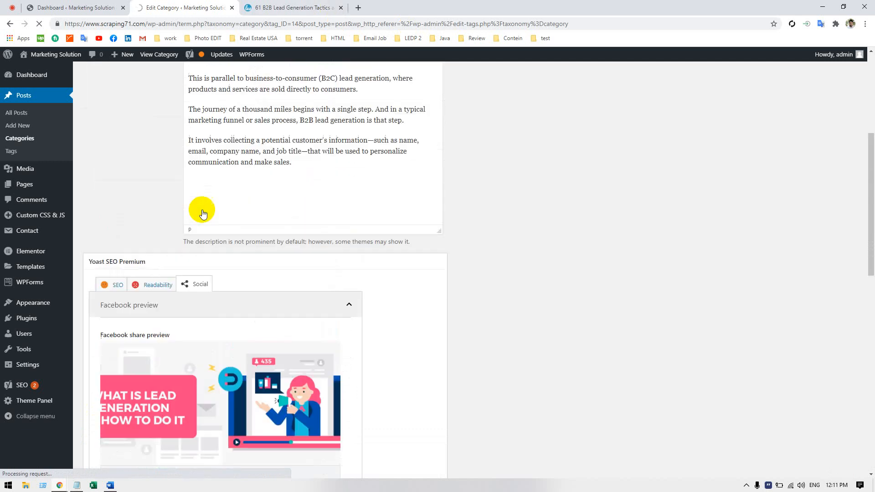
scroll(203, 213, "up", 2)
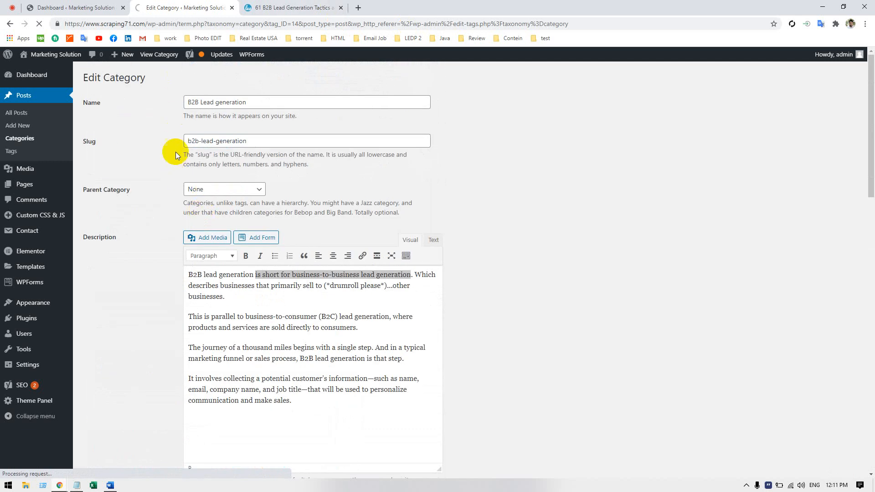
scroll(173, 193, "down", 10)
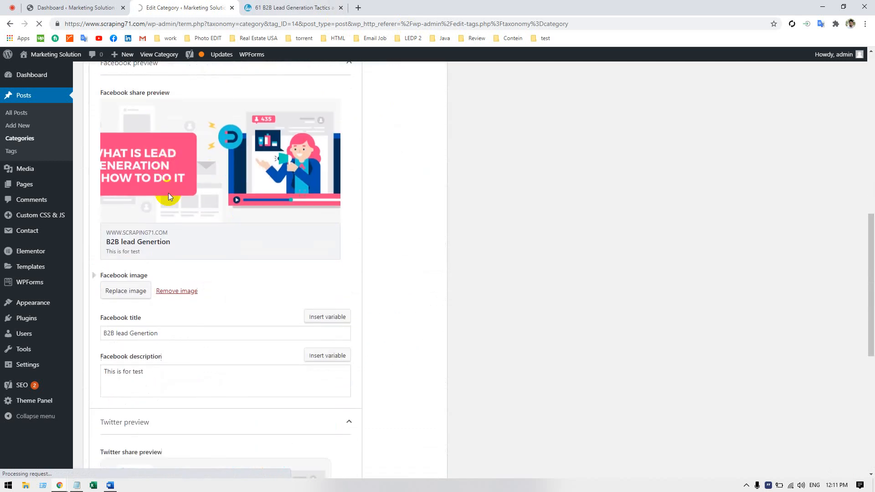
scroll(168, 193, "down", 4)
- Open the post categories list in a new browser tab, close the Leadfeeder article, and return to the category being edited
left_click(24, 143)
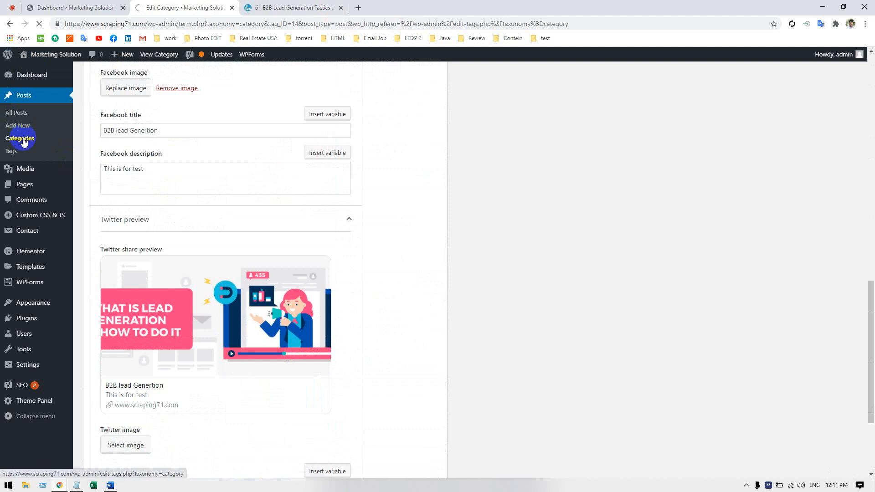
left_click(277, 15)
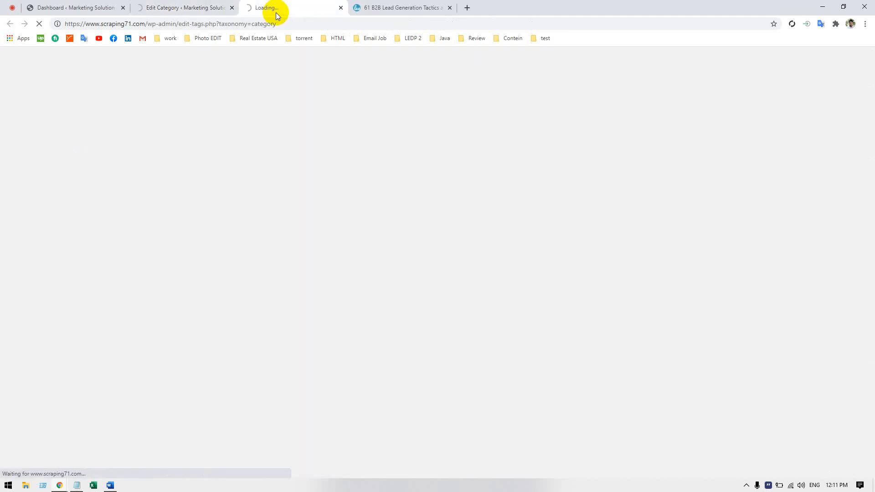
left_click(396, 7)
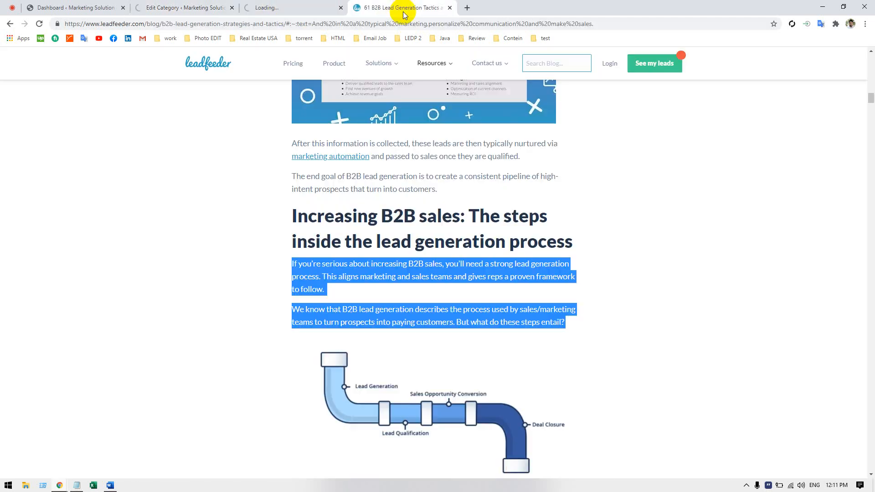
left_click(297, 6)
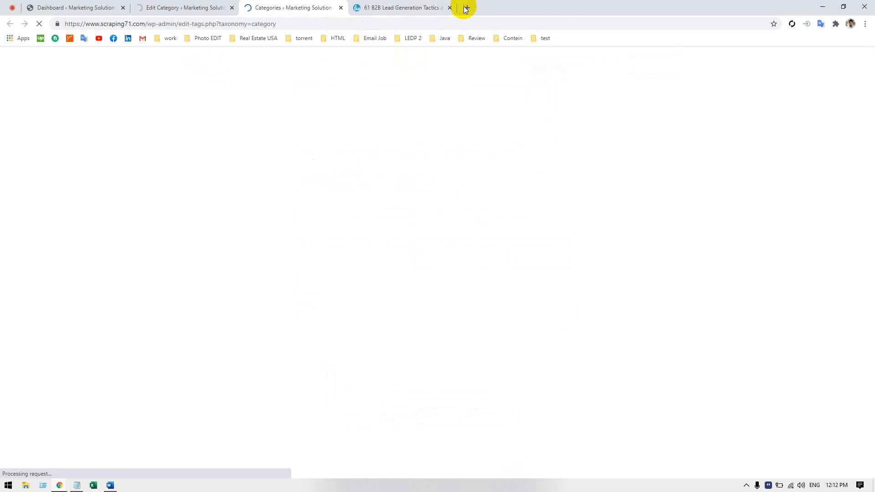
left_click(449, 7)
left_click(207, 7)
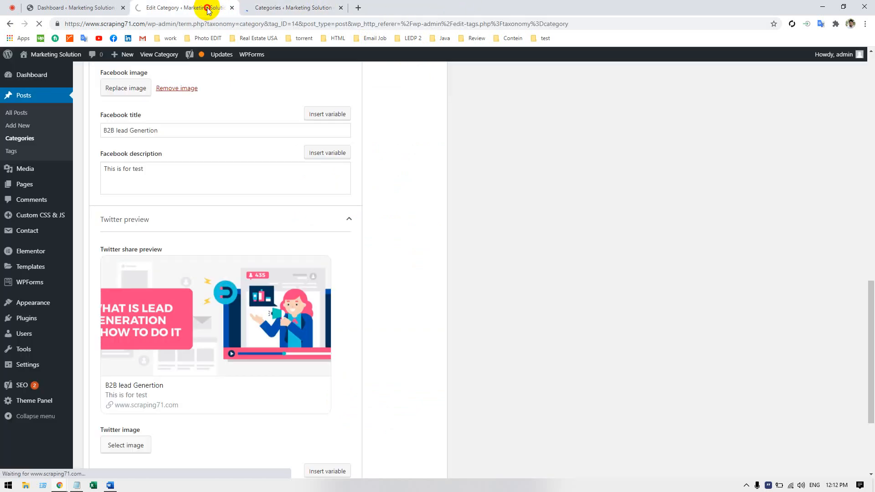
- Open the B2B Lead generation category's public page from the category list in a new tab and select its web address
scroll(226, 229, "down", 3)
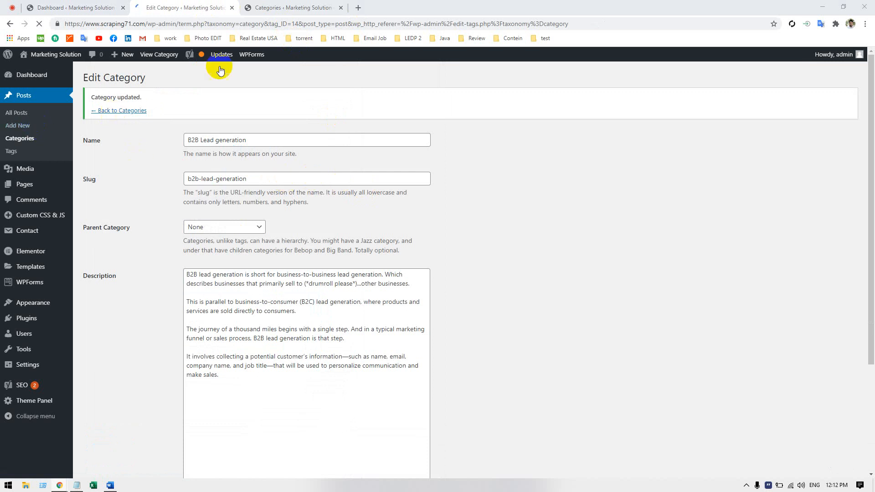
left_click(263, 9)
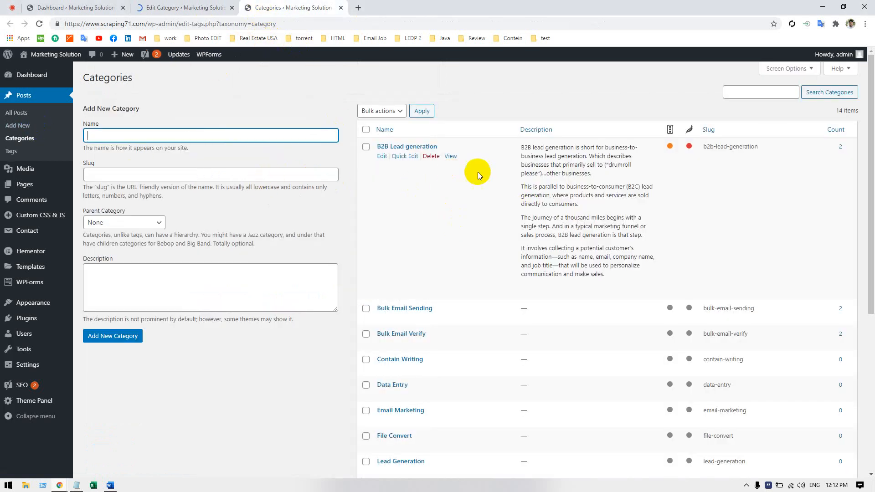
middle_click(447, 157)
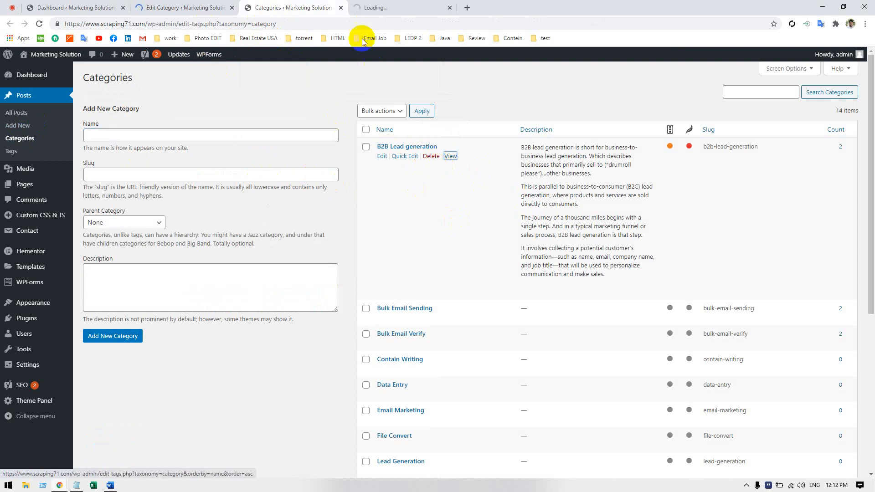
left_click(358, 13)
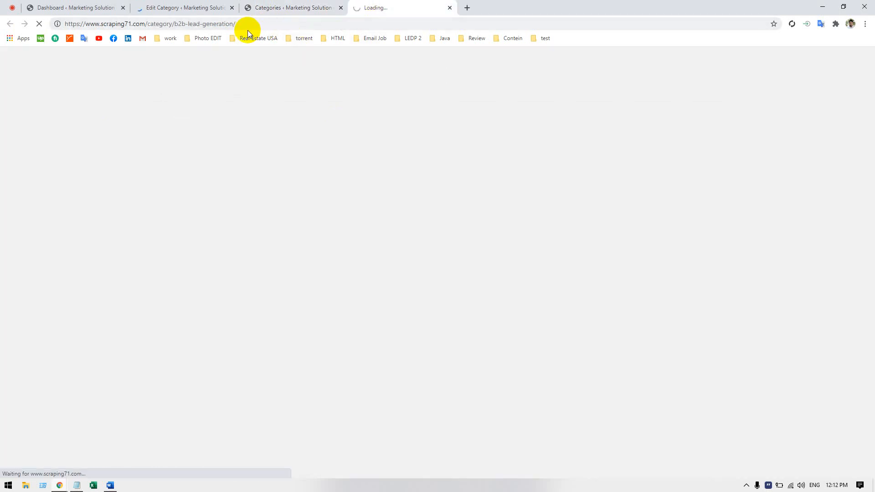
left_click(167, 24)
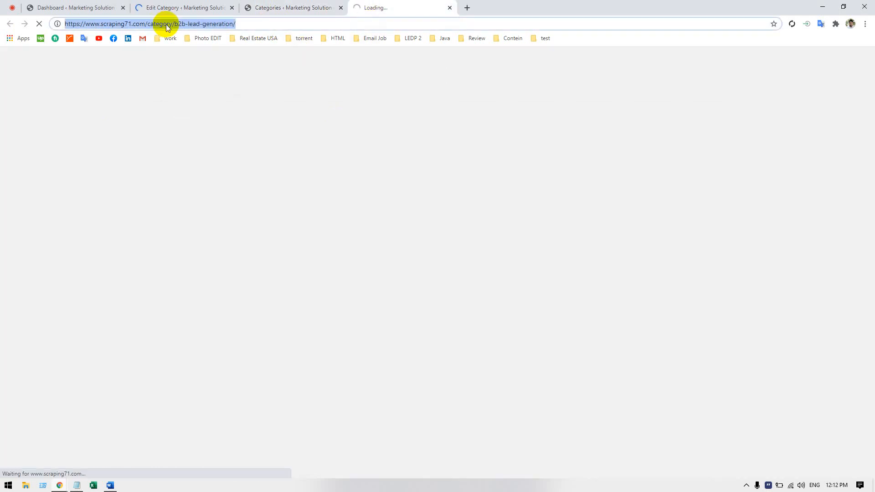
left_click(464, 9)
type("f")
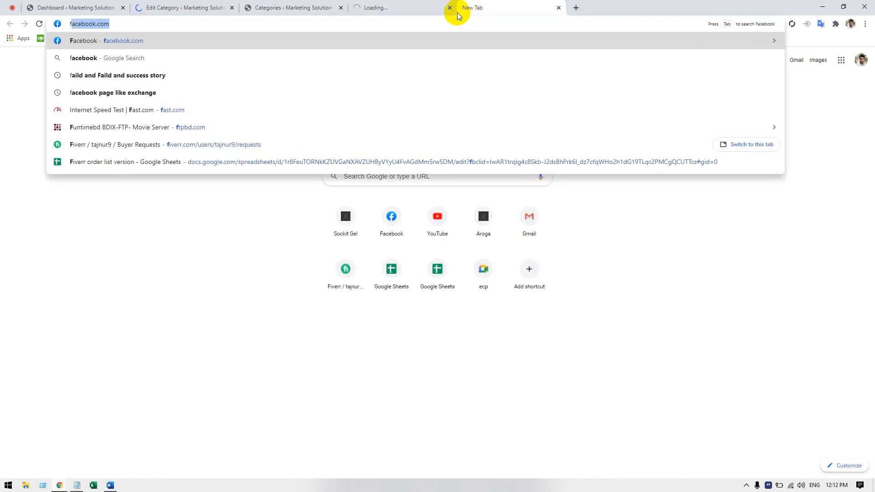
key("Return")
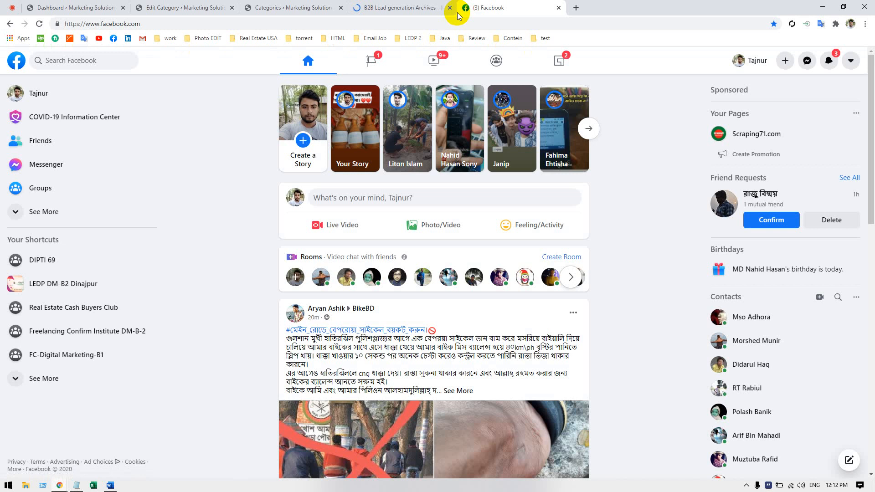
left_click(338, 201)
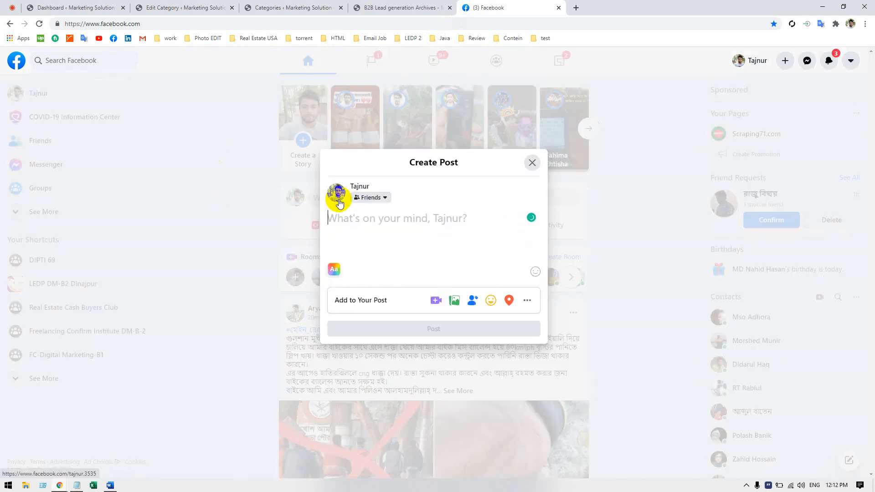
type("https://www.scraping71.com/category/b2b-lead-generation/")
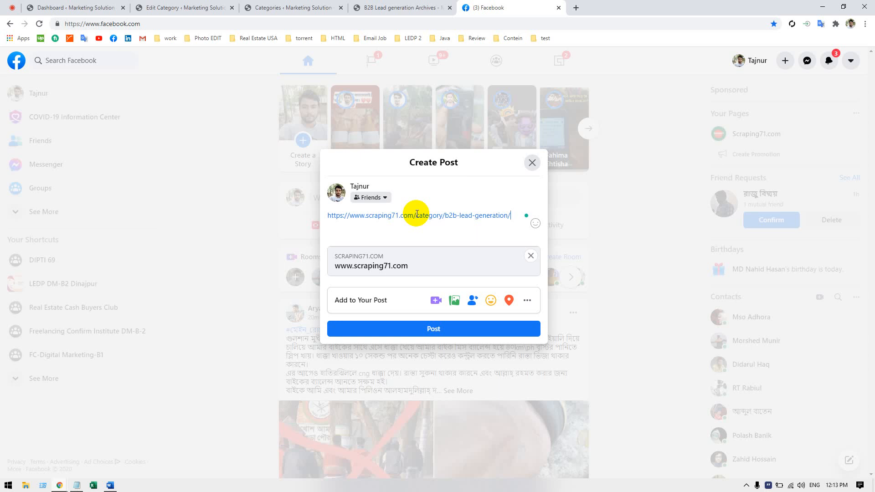
- Replace the category link in the Facebook post with a fresh copy of itself and remove the attached link preview
left_click_drag(513, 216, 287, 219)
key("ctrl+c")
key("BackSpace")
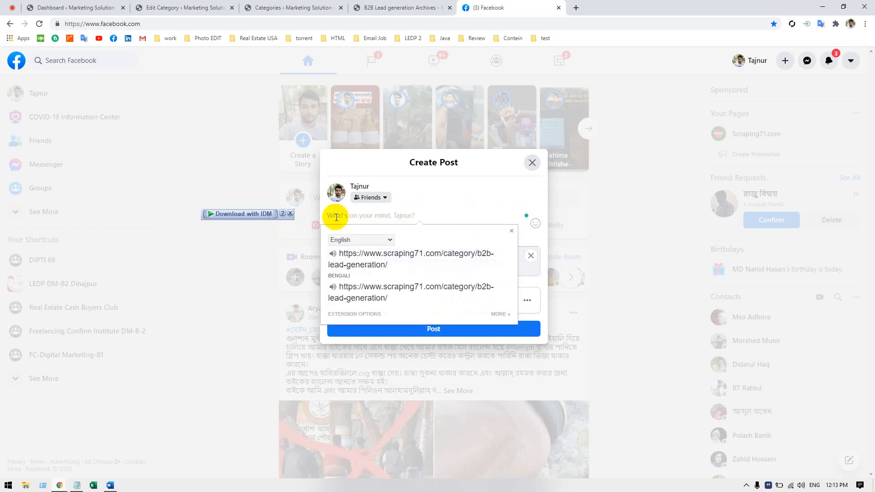
key("ctrl+v")
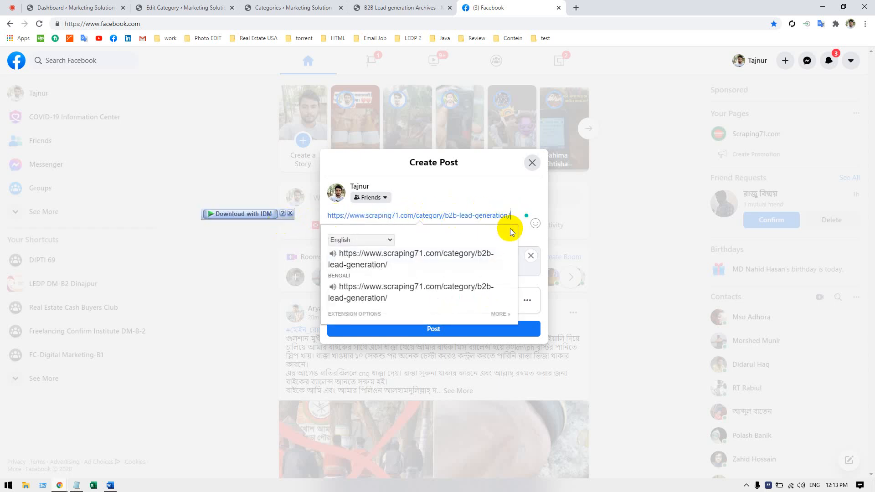
left_click(530, 255)
left_click_drag(428, 246, 264, 202)
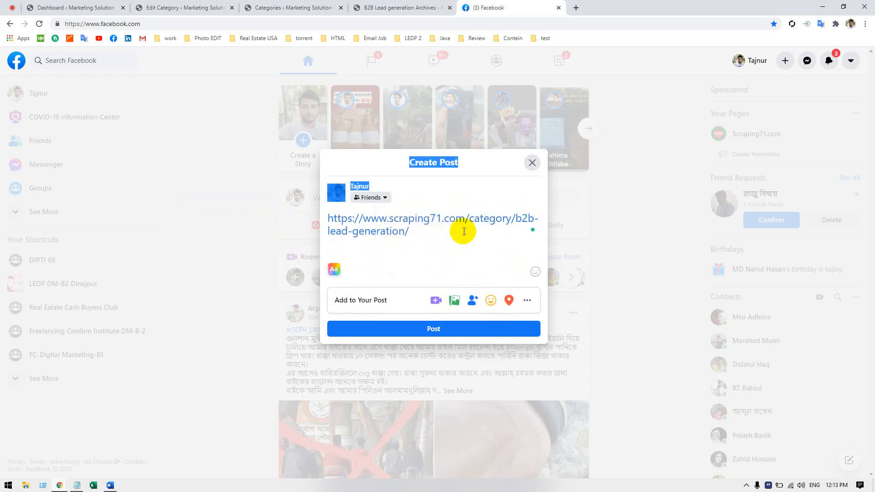
- Copy and clear the post's link, dismiss the leftover preview, and paste the link again to regenerate the share preview
triple_click(442, 231)
key("ctrl+c")
key("BackSpace")
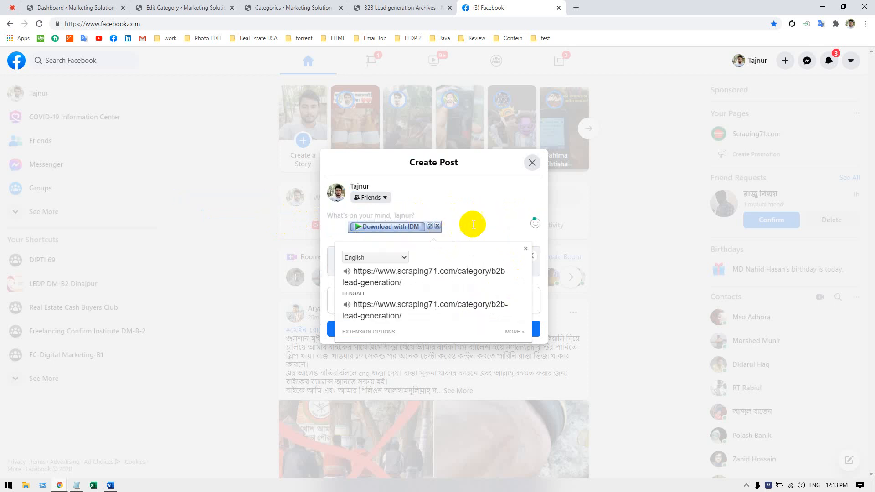
left_click(532, 254)
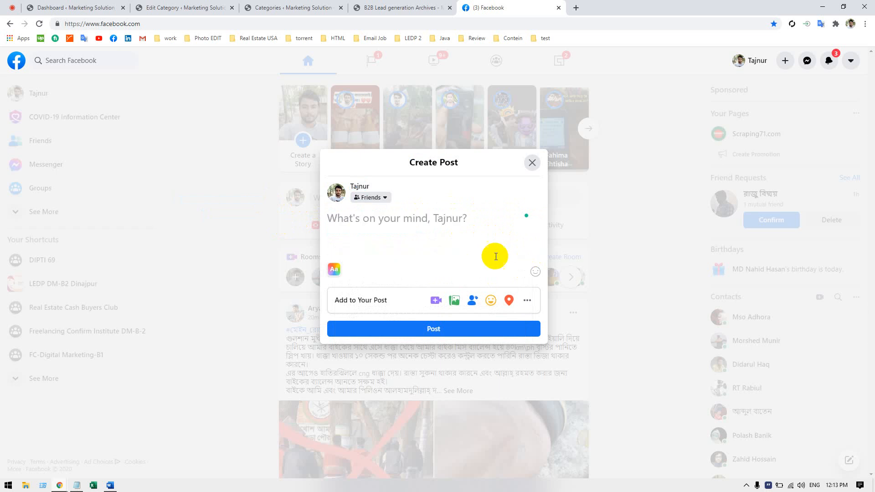
key("ctrl+v")
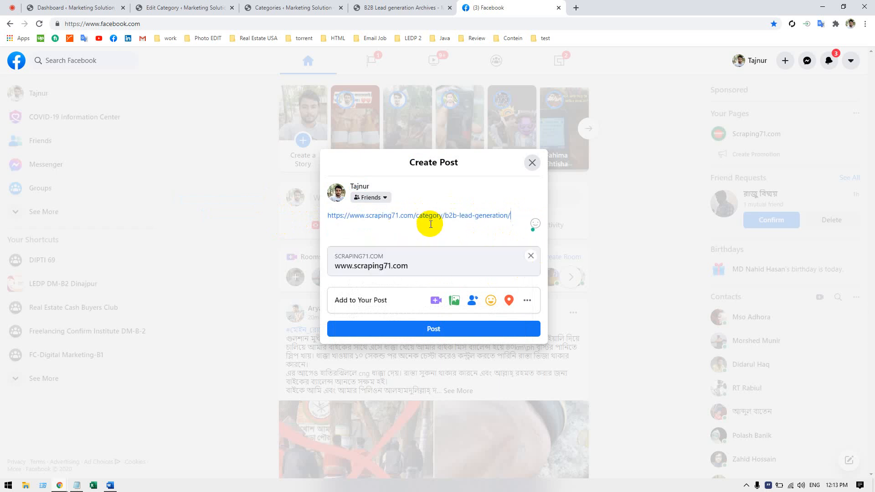
- Remove the link preview, copy and clear the category link from the post, and close the post composer
left_click(530, 256)
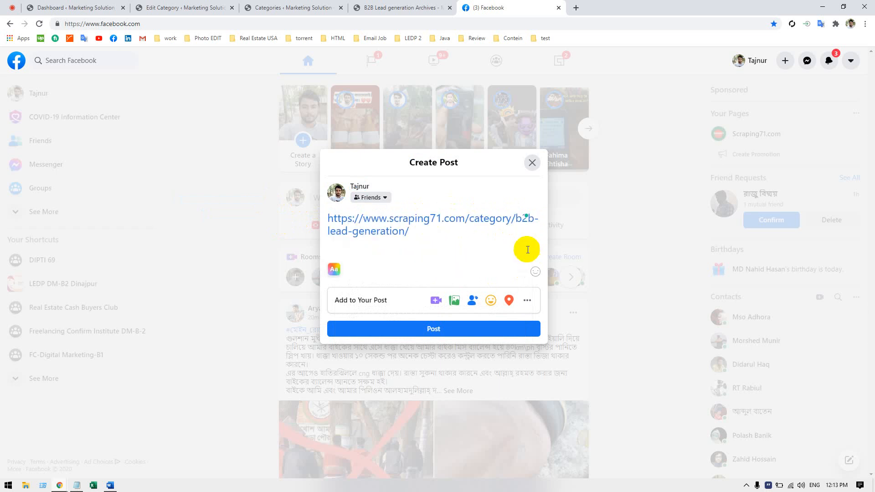
key("ctrl+a")
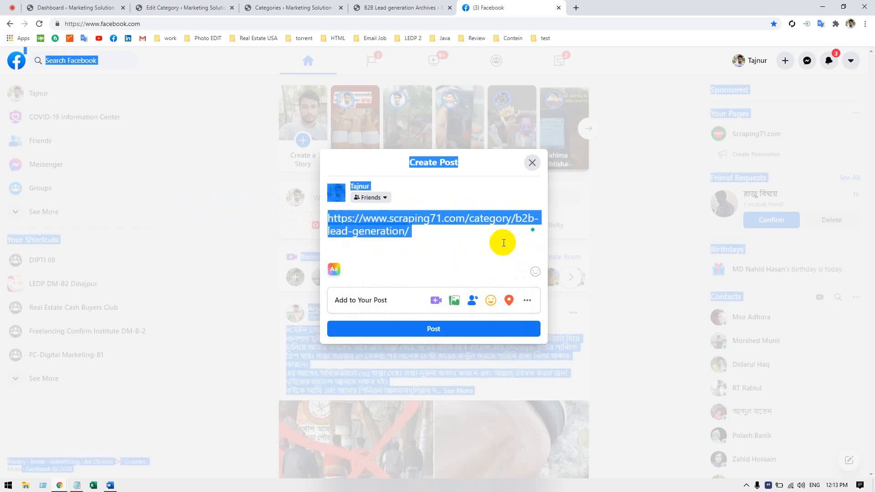
left_click(464, 236)
key("ctrl+a")
key("ctrl+c")
key("BackSpace")
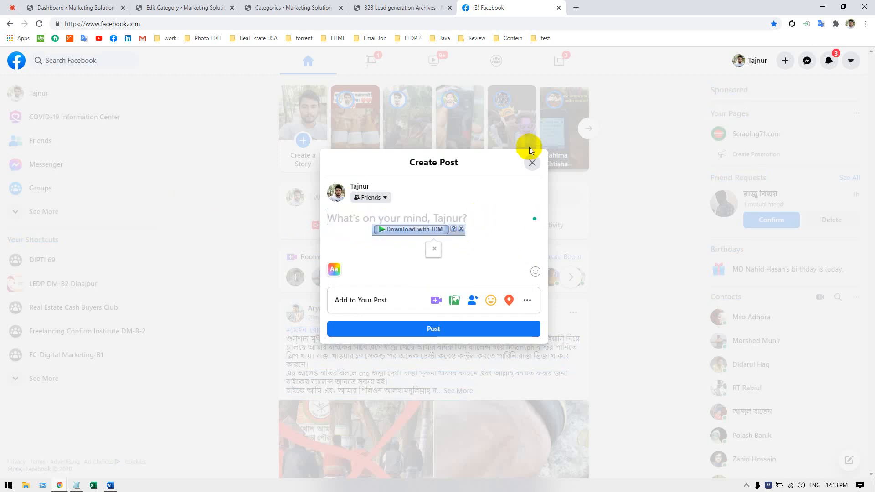
left_click(533, 163)
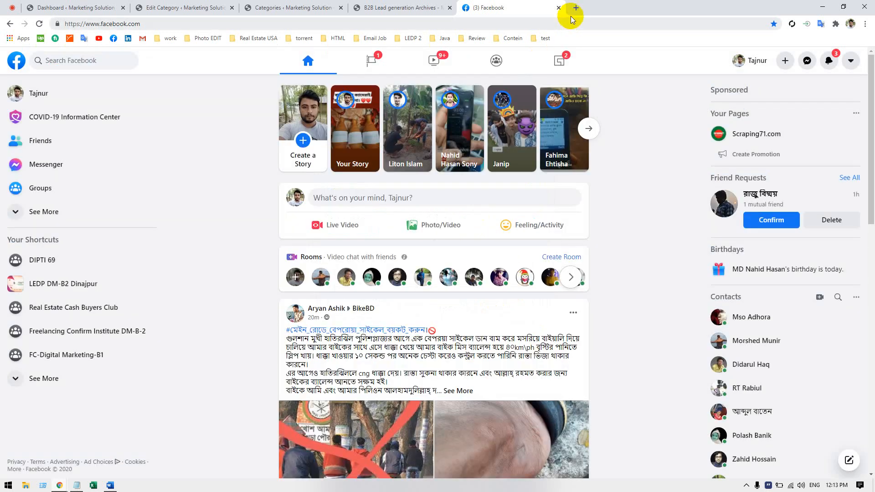
- Reload Facebook and paste the category link into a new post to check its share preview, then close the composer
left_click(575, 8)
left_click(510, 13)
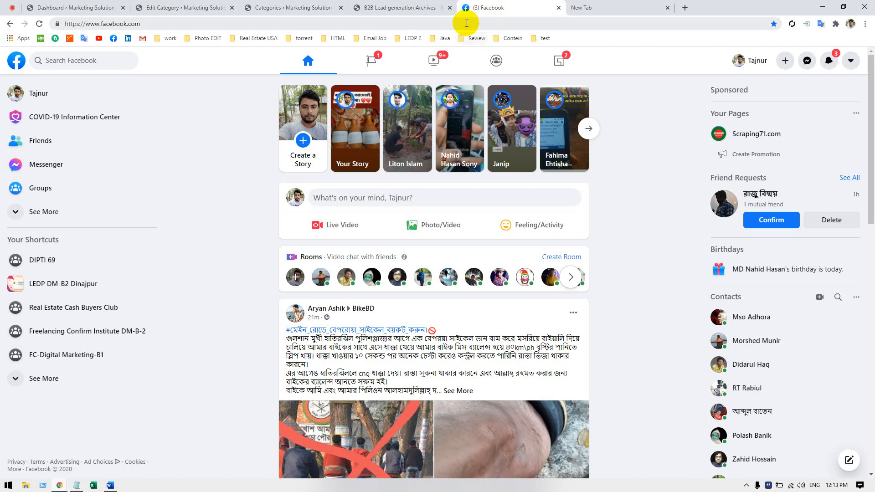
key("F5")
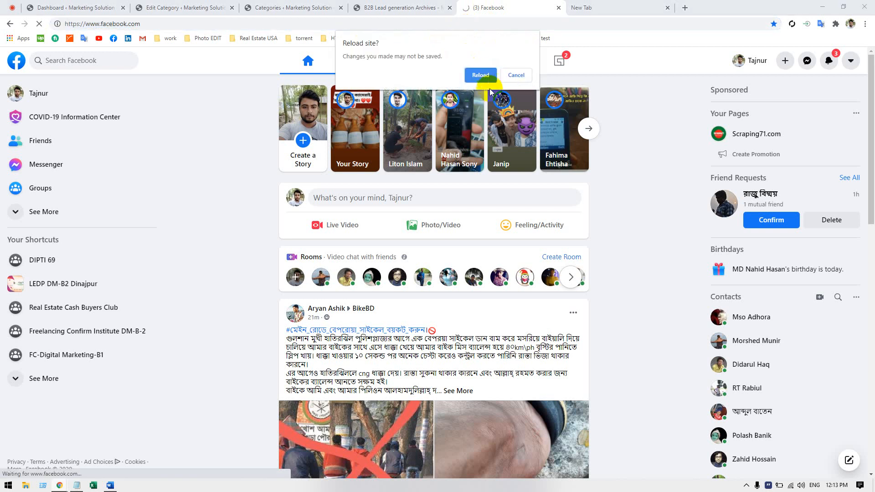
left_click(467, 76)
scroll(528, 258, "down", 4)
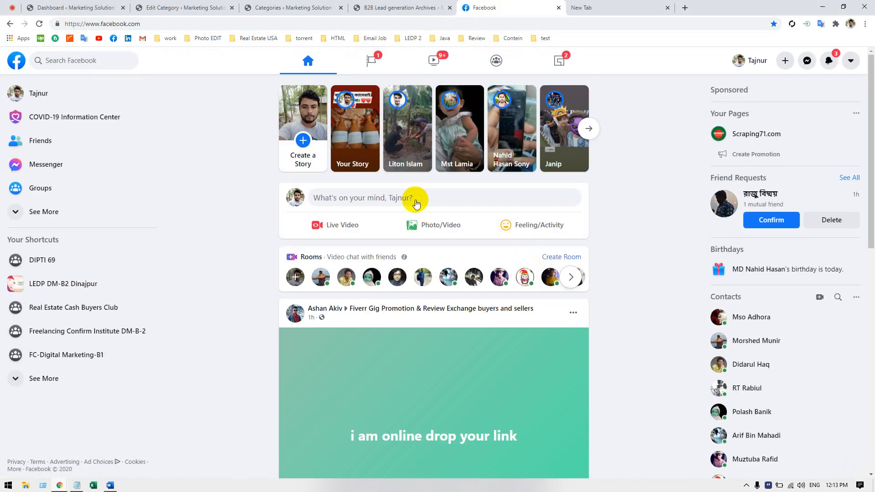
left_click(414, 198)
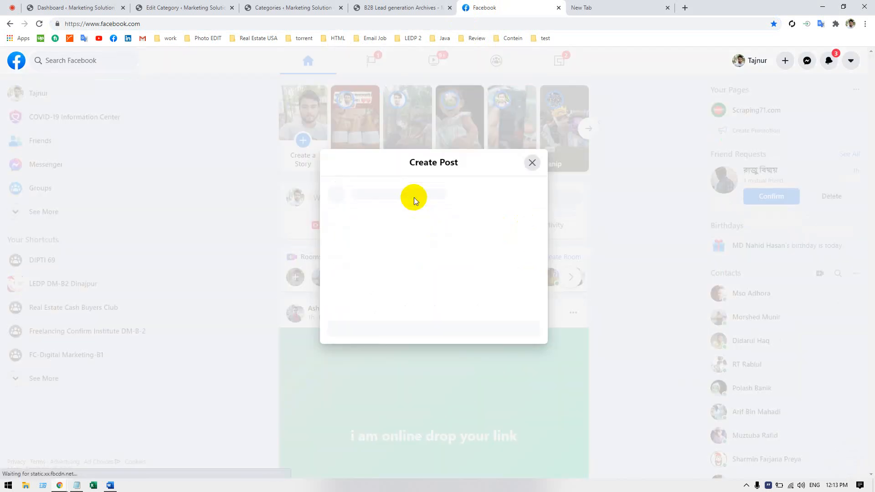
key("ctrl+v")
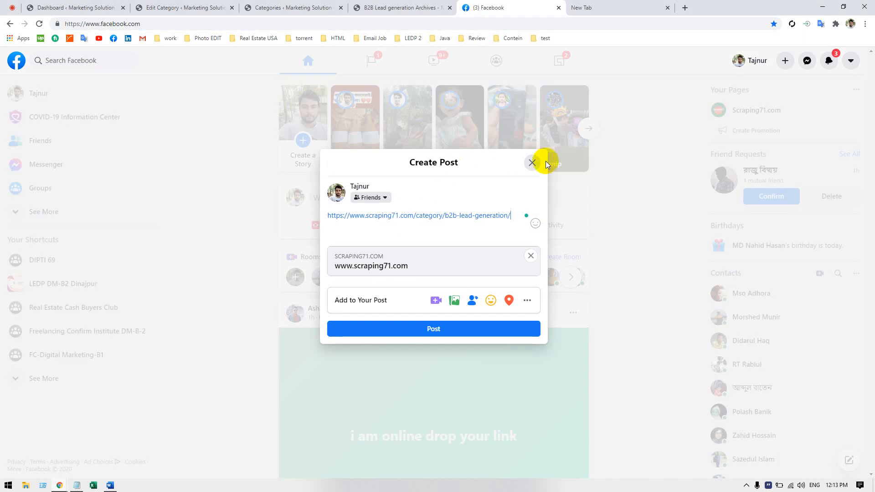
left_click(533, 163)
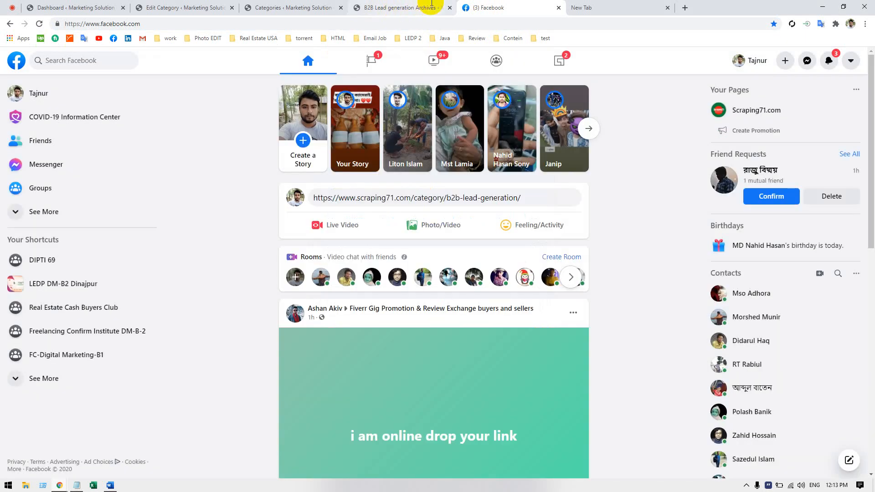
- Check the Facebook notifications, then close the Facebook tab and discard the unposted draft
left_click(828, 60)
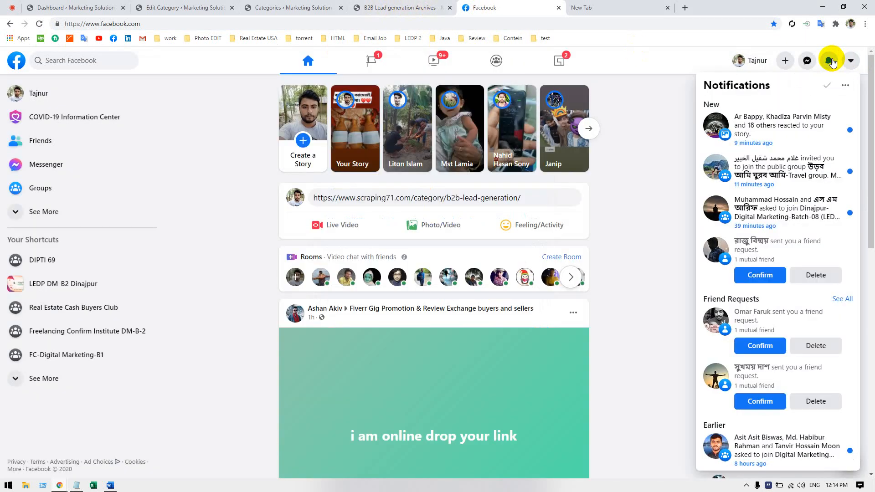
left_click(831, 59)
left_click(559, 8)
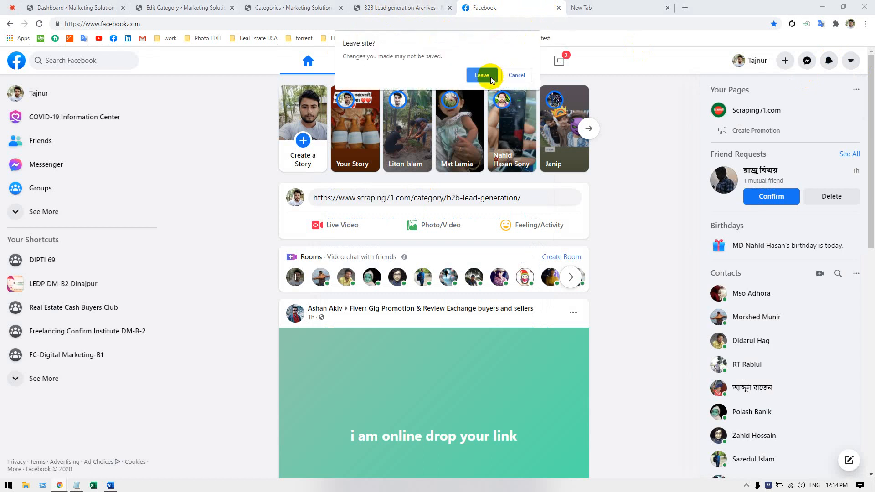
left_click(482, 75)
- Return to the WordPress category list and review the B2B Lead generation description and its SEO and readability indicators
left_click(285, 13)
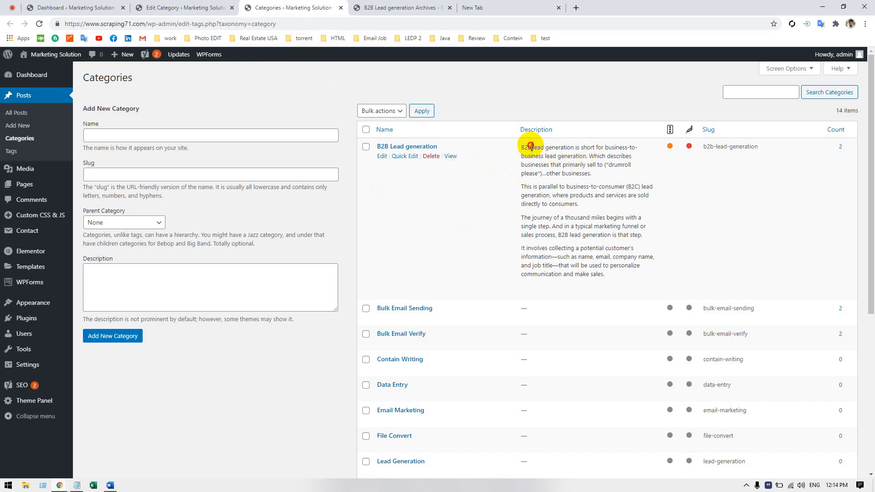
left_click_drag(531, 147, 564, 248)
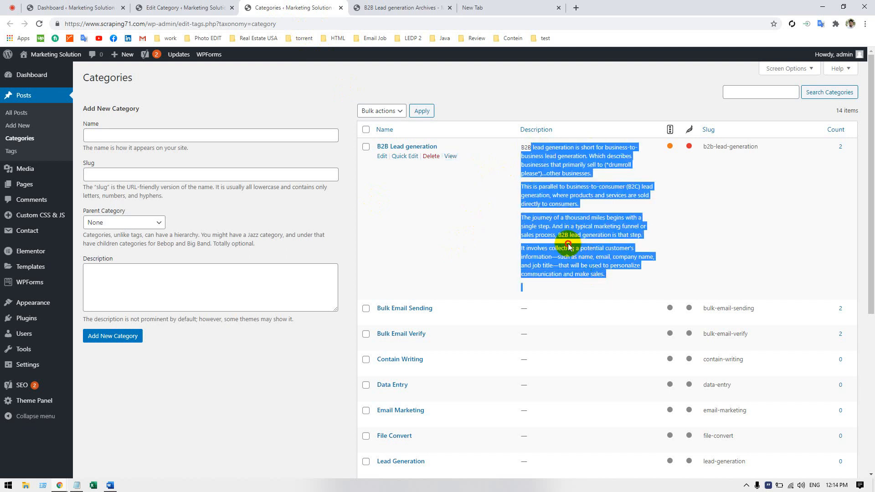
left_click(568, 245)
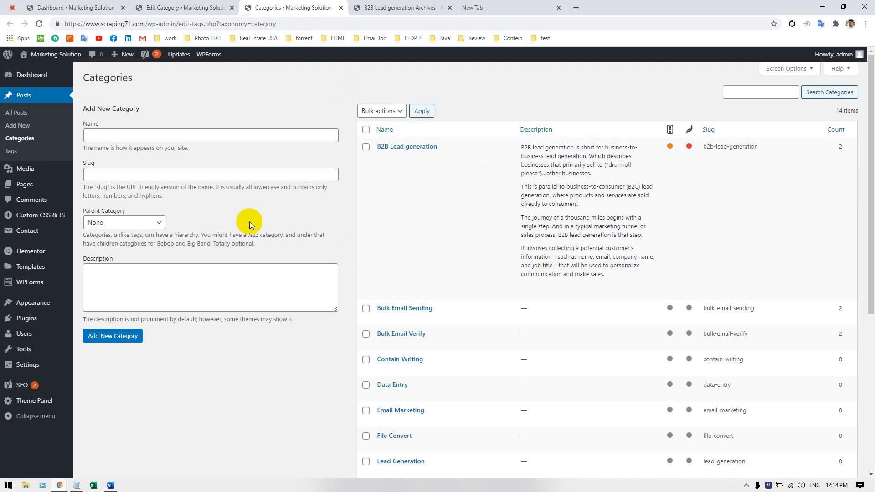
scroll(564, 248, "down", 5)
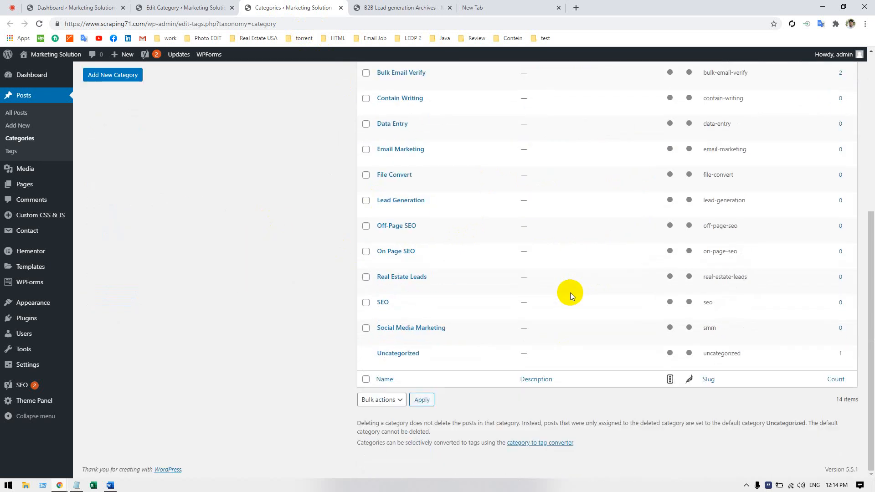
scroll(569, 293, "up", 5)
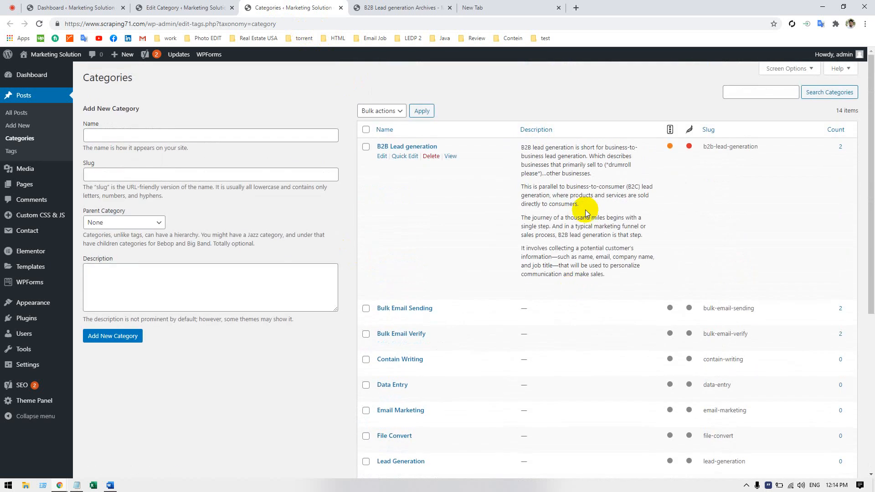
left_click_drag(660, 145, 687, 144)
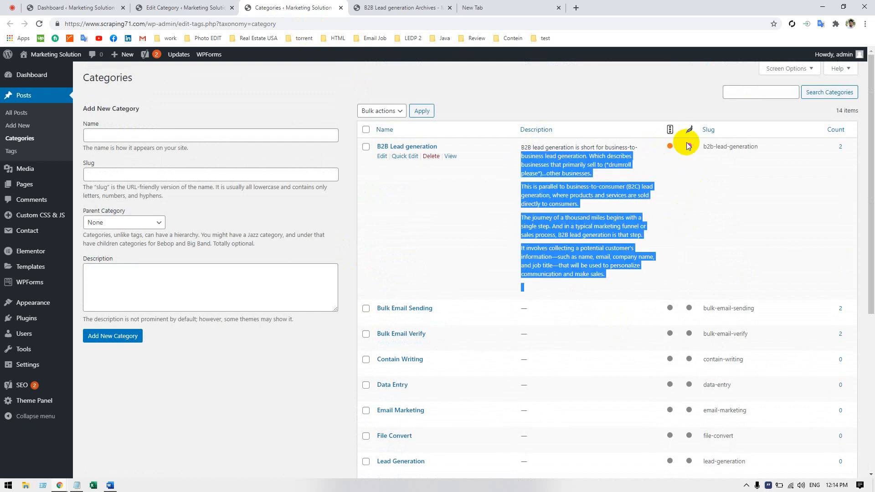
left_click(575, 177)
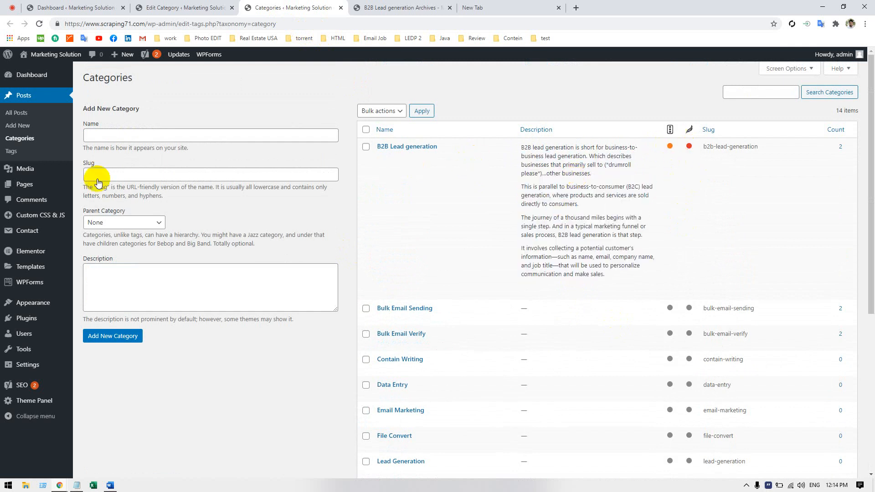
- Open the WordPress media library
left_click(28, 171)
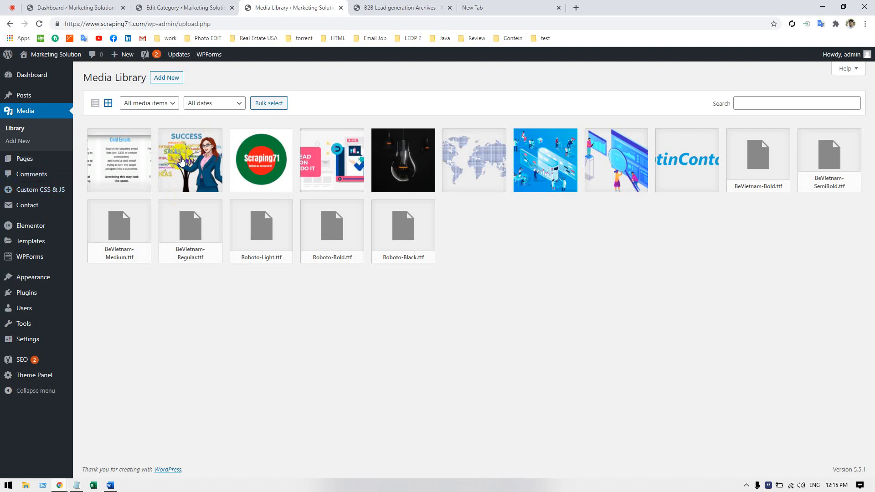
- Open the Cold Emails screenshot's attachment details and examine its alternative text, title, caption, description and uploader fields
left_click(101, 172)
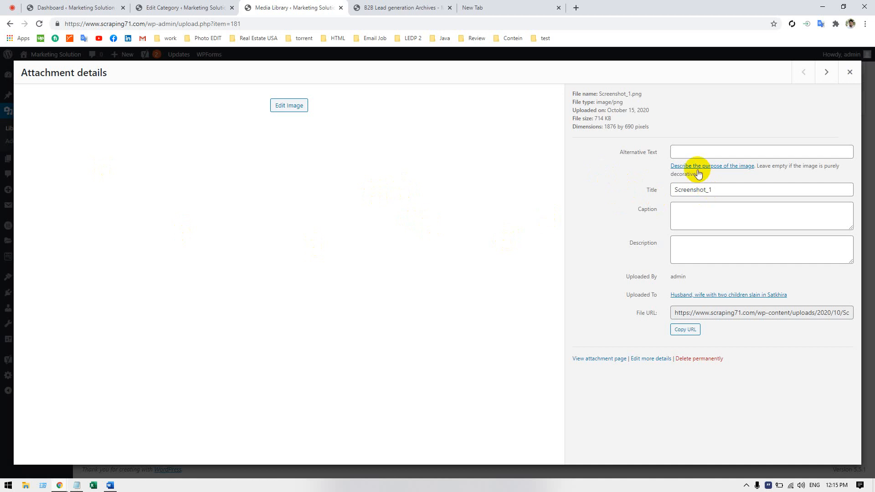
left_click(695, 147)
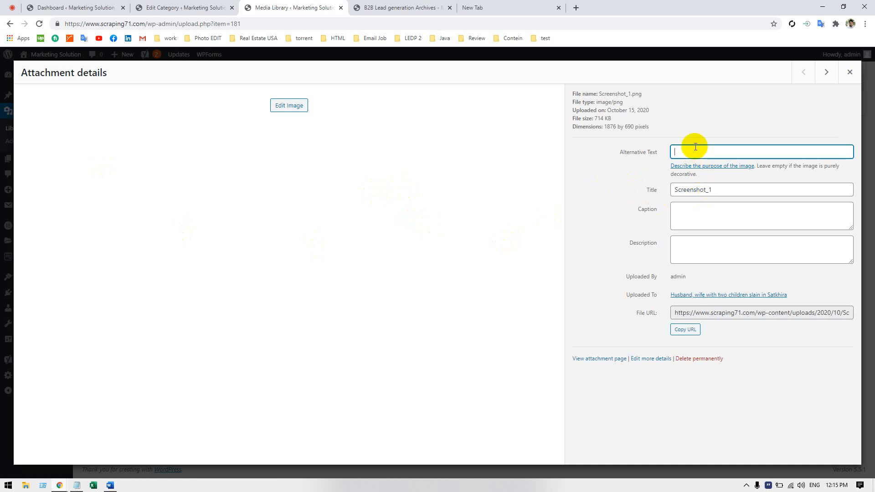
double_click(701, 191)
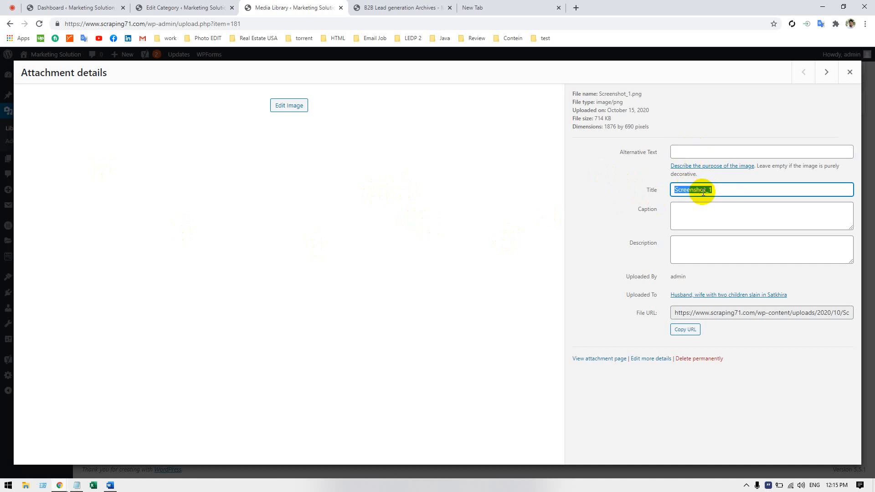
left_click(697, 214)
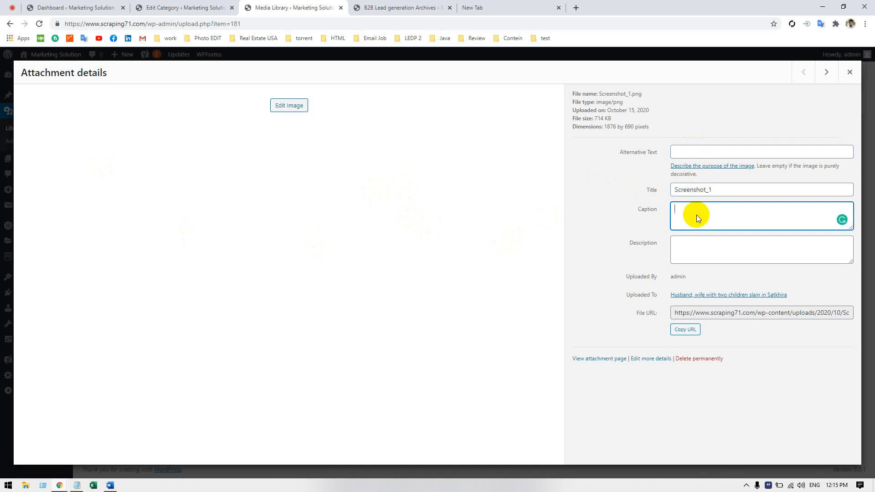
left_click(681, 244)
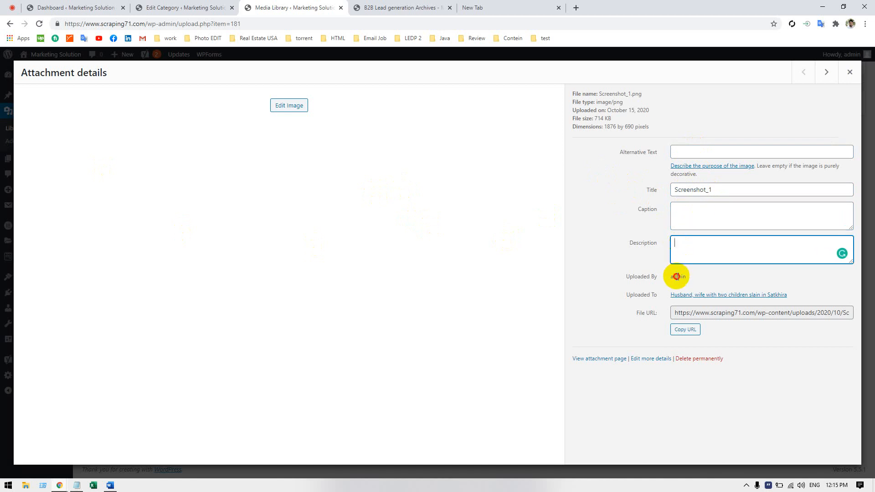
double_click(677, 276)
left_click(603, 283)
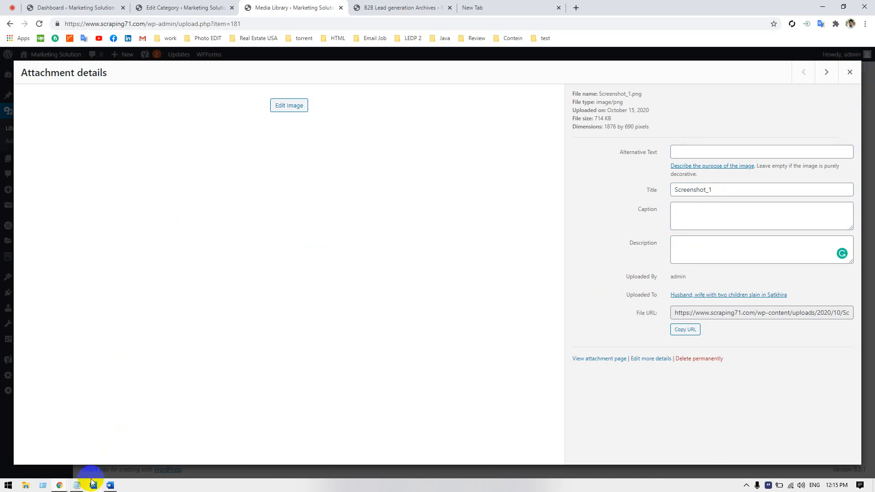
- Add the line "2. SEO your website Image" to the Notepad checklist, then minimize the note
left_click(77, 486)
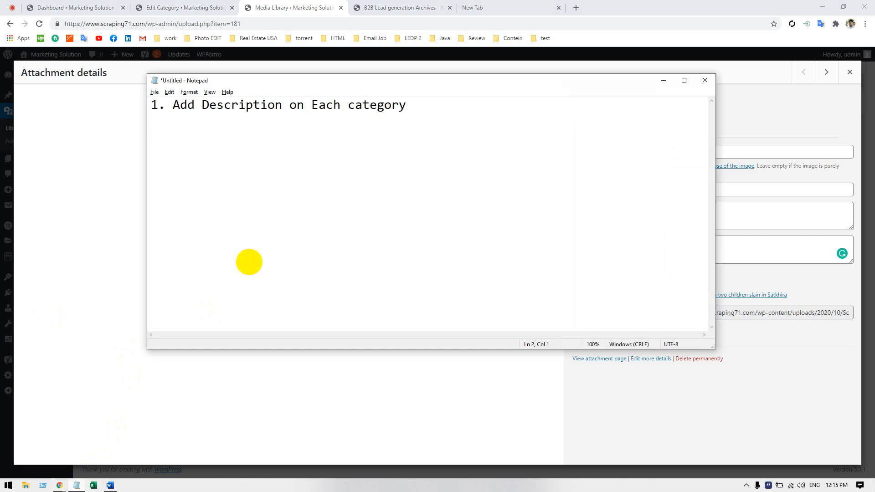
type("2. SEO Image")
key("Left")
key("Left")
key("Left")
key("Left")
key("Left")
key("Left")
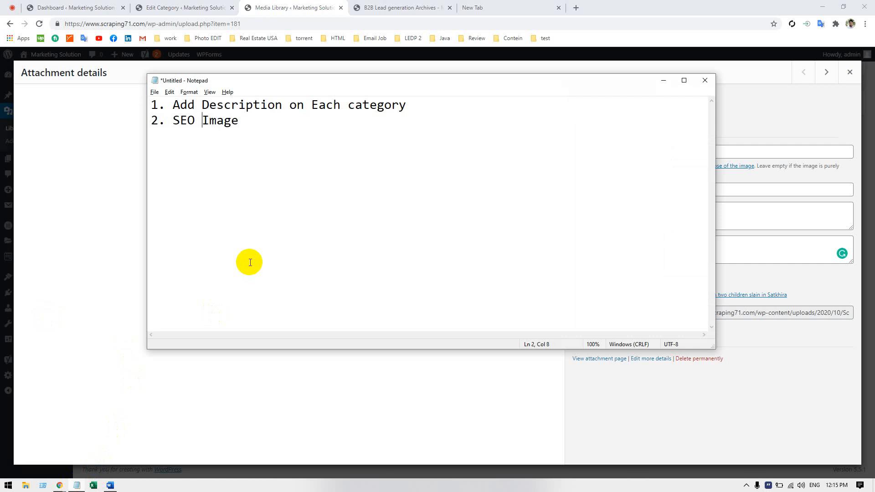
type("your  ")
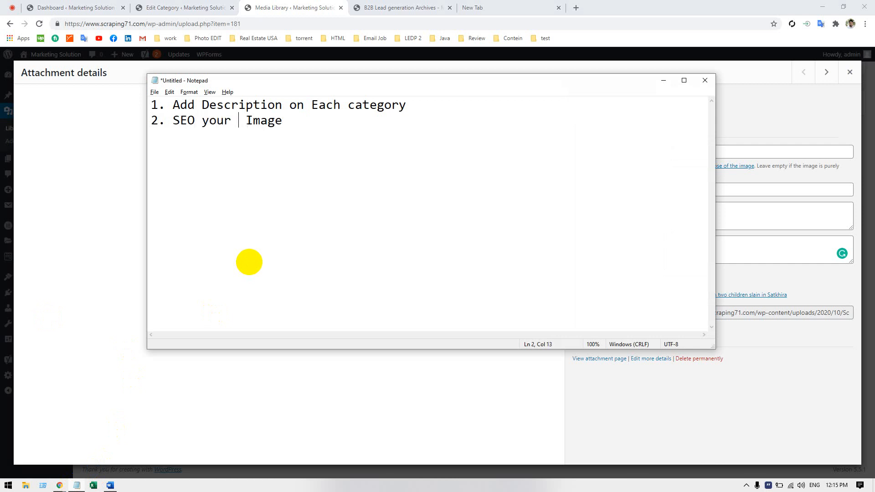
type("website")
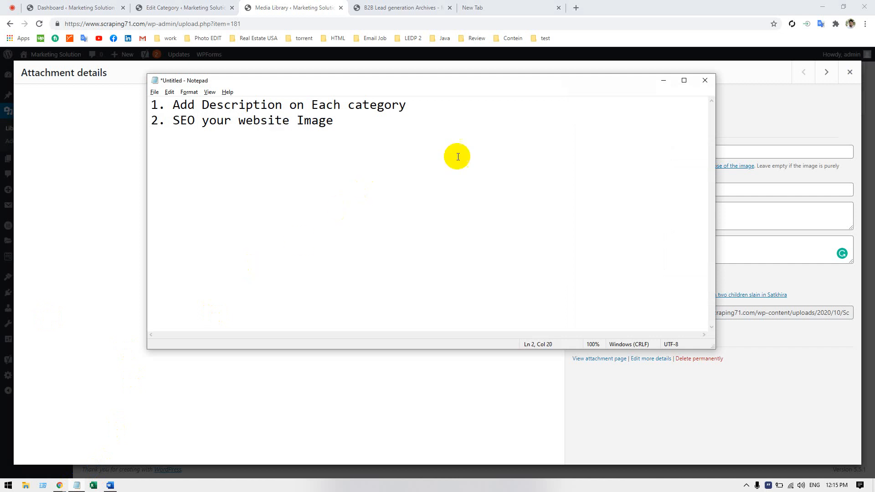
left_click(663, 80)
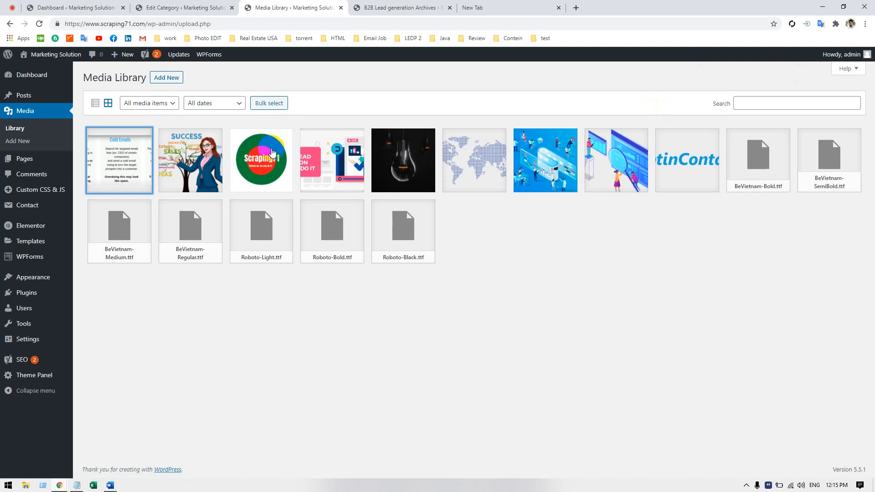
- Review the businesswoman image's alternative text, title, caption and description, then close its attachment details
left_click(187, 154)
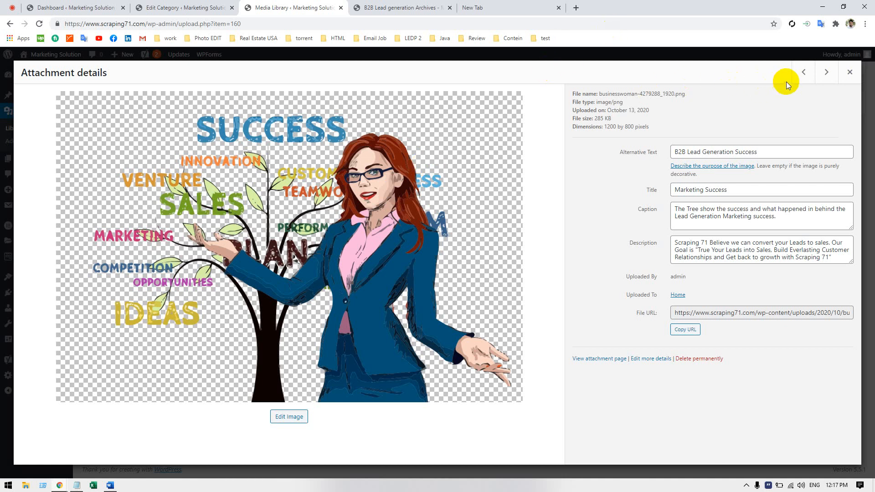
left_click(849, 72)
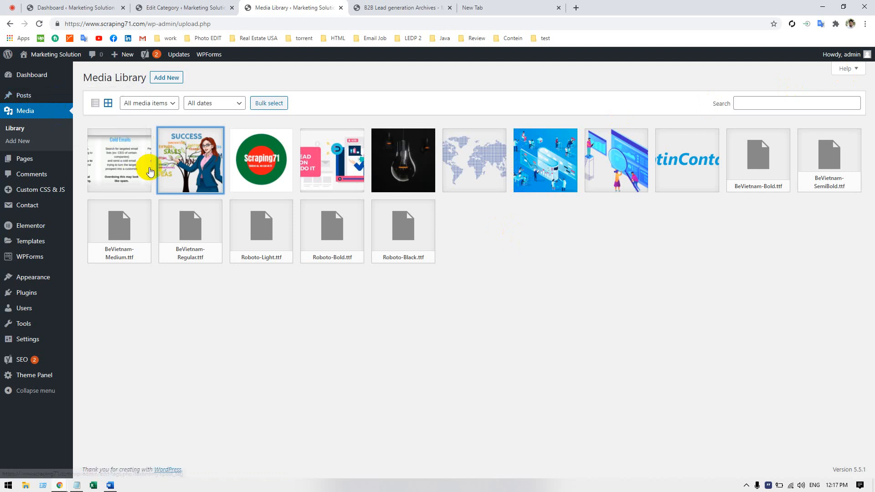
- Open the WordPress page list and examine the SEO, readability and link columns for each page
left_click(44, 166)
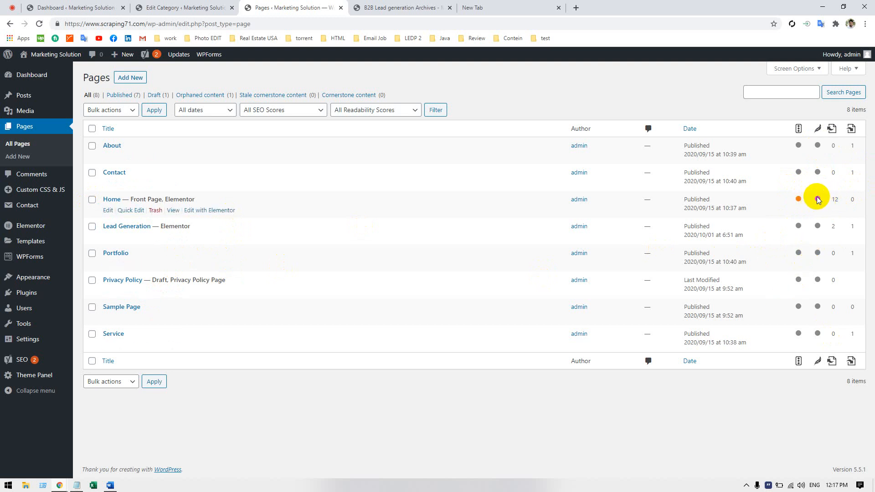
left_click(55, 175)
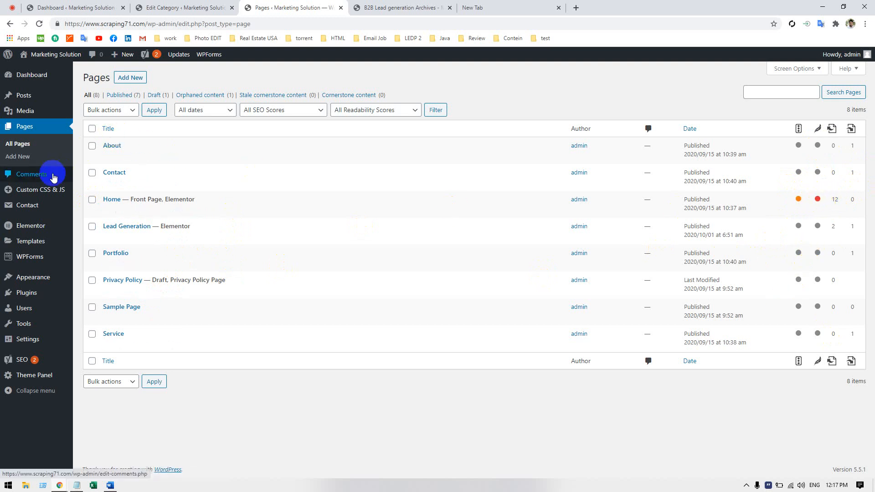
mouse_move(17, 202)
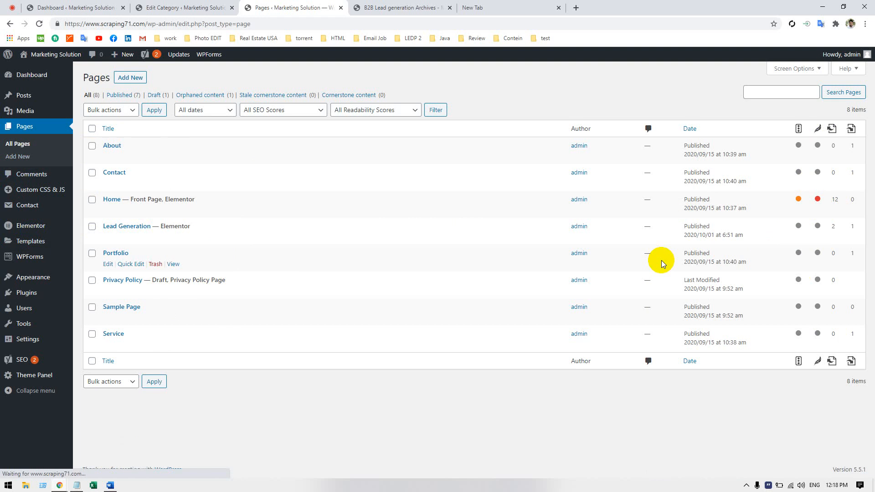
left_click(830, 132)
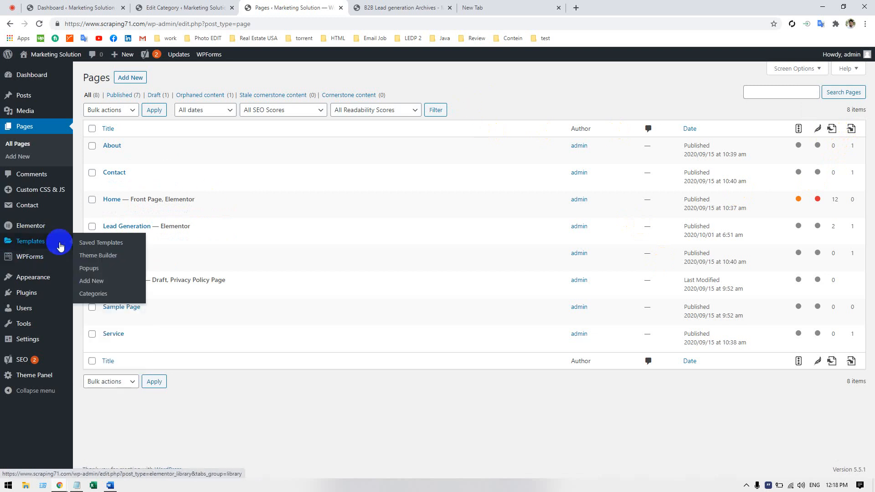
- Open the Yoast SEO Search Appearance settings from the page list
left_click(38, 379)
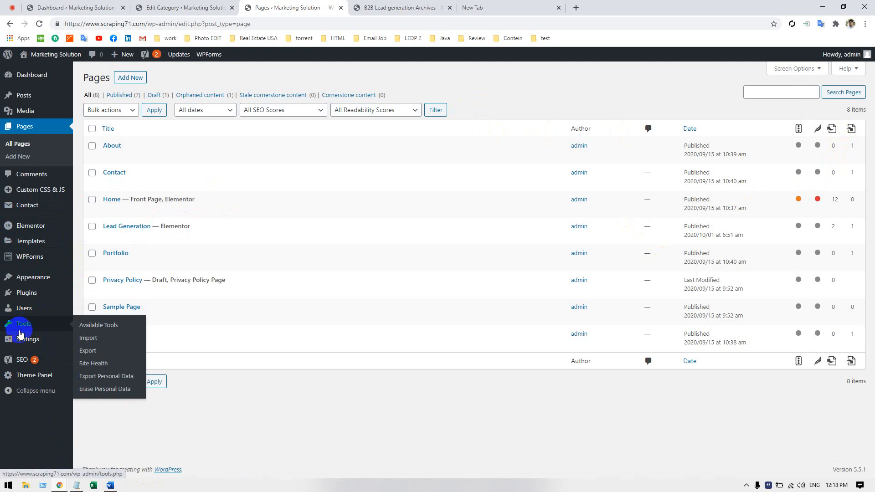
left_click(29, 363)
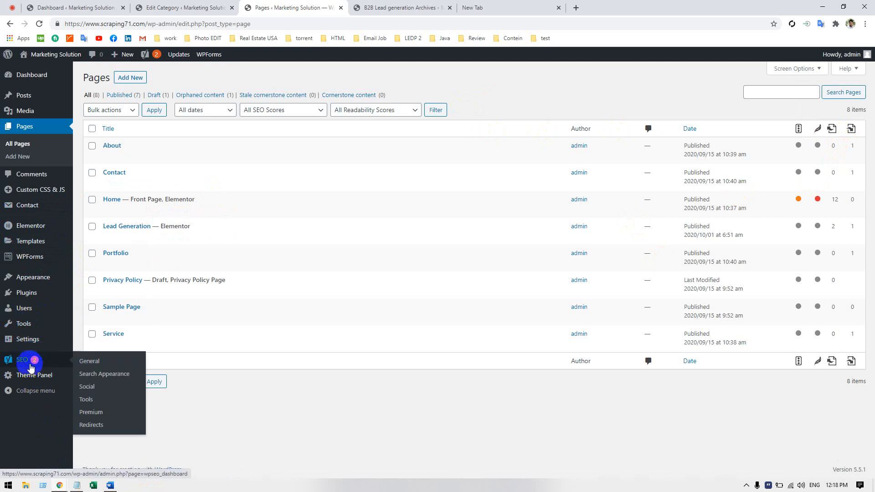
left_click(63, 358)
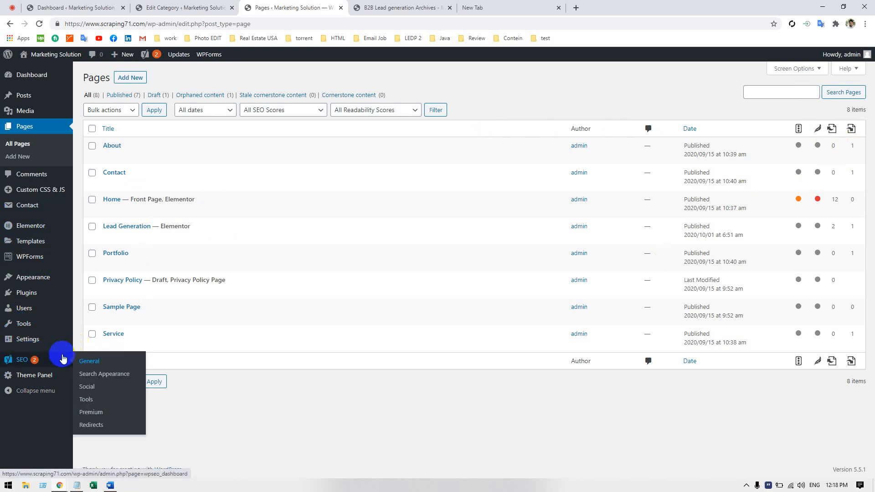
left_click(100, 363)
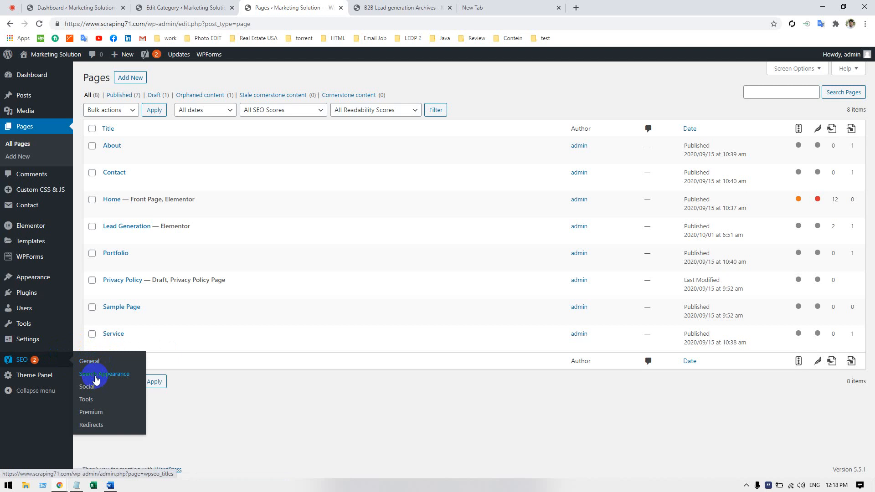
left_click(95, 379)
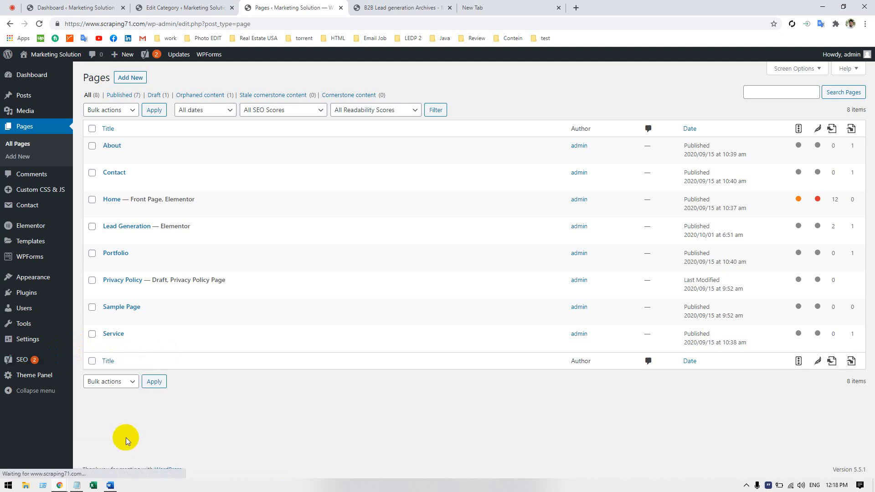
left_click(40, 363)
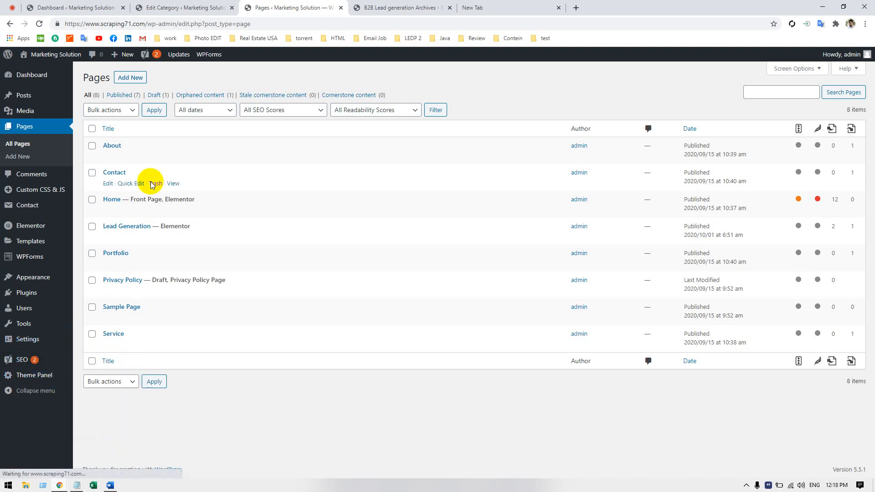
- Review Yoast SEO's general dashboard and its feature toggles in the Dashboard browser tab, then open Search Appearance there
left_click(93, 8)
mouse_move(36, 379)
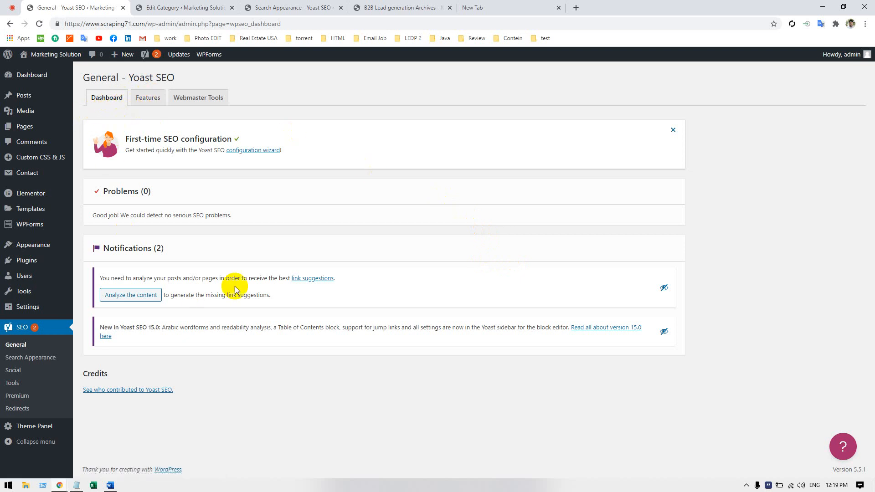
left_click(146, 97)
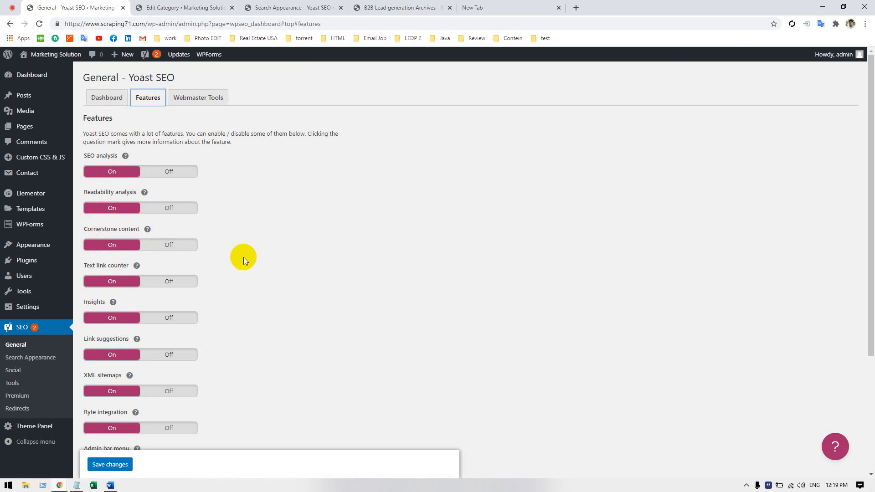
scroll(227, 248, "down", 4)
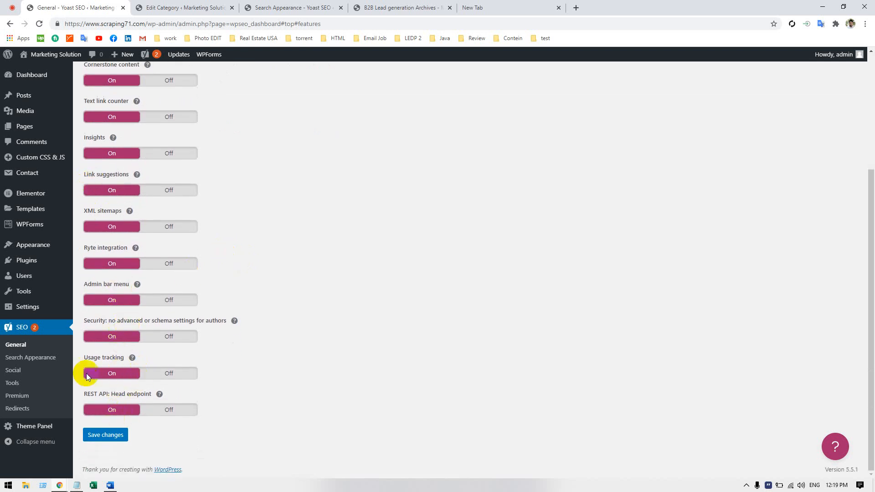
left_click(30, 359)
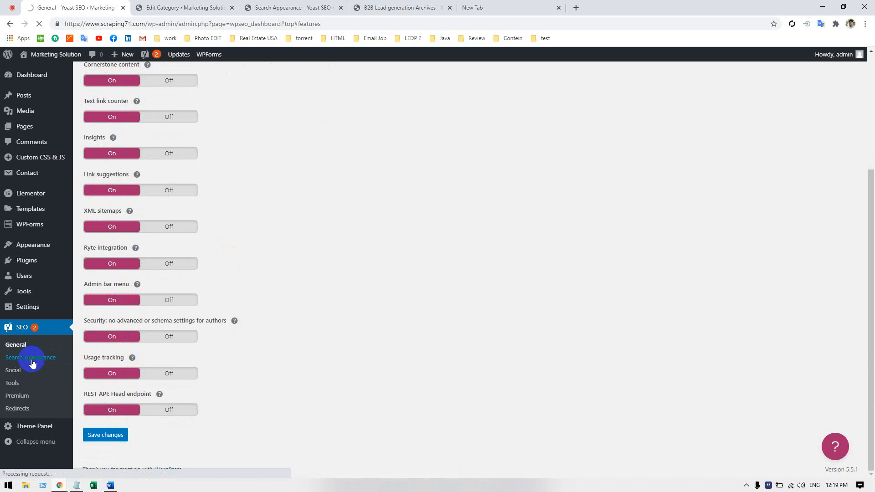
- Search Google for the "Cornerstone content" feature name from the Yoast features list
scroll(104, 321, "up", 2)
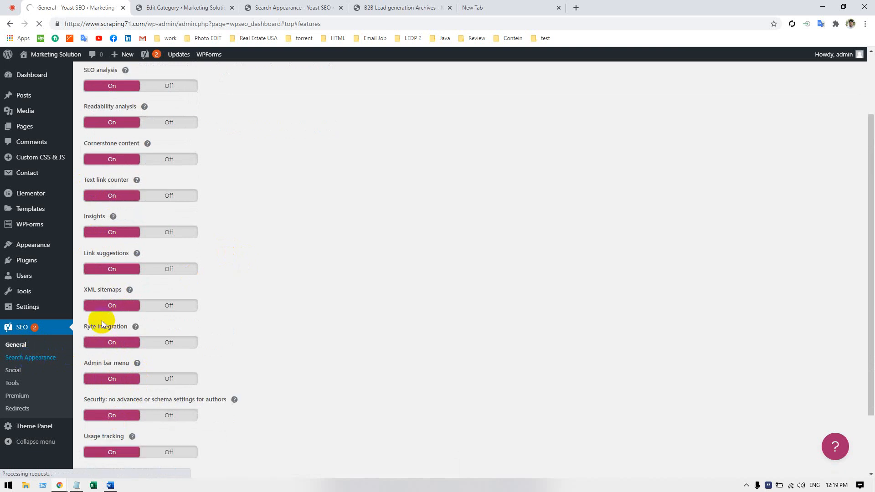
triple_click(119, 154)
right_click(118, 152)
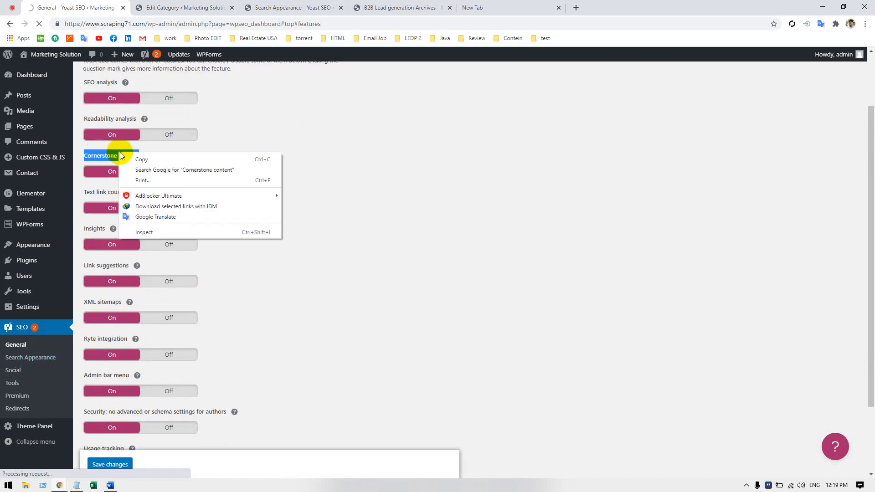
left_click(148, 167)
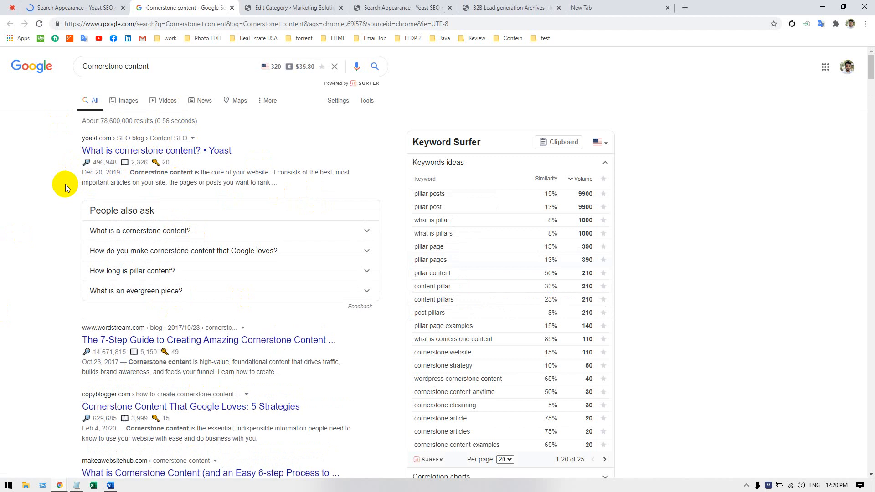
- Open Yoast's "What is cornerstone content?" article in a new tab and read its introduction and SEO explanation
right_click(120, 153)
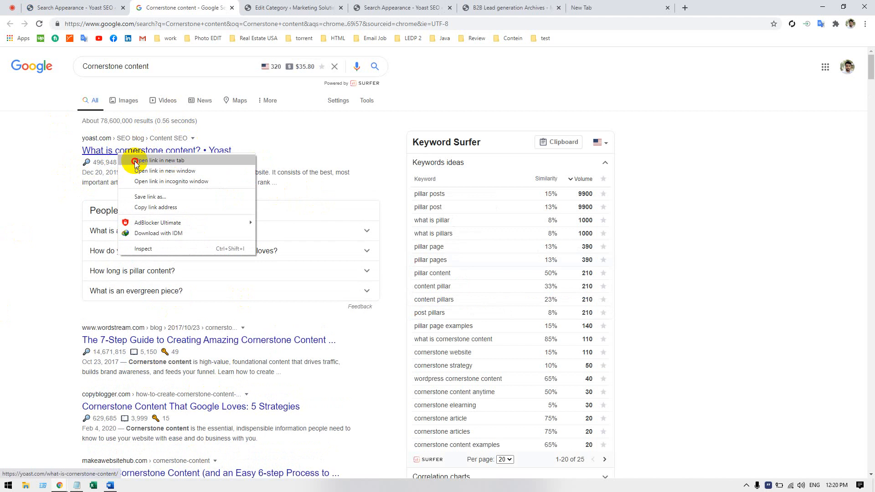
left_click(159, 161)
left_click(242, 8)
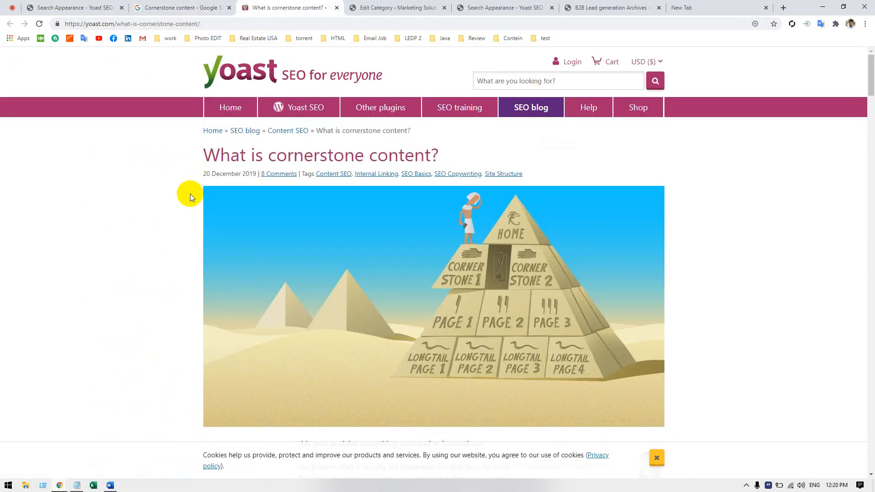
scroll(181, 208, "down", 2)
scroll(182, 209, "down", 6)
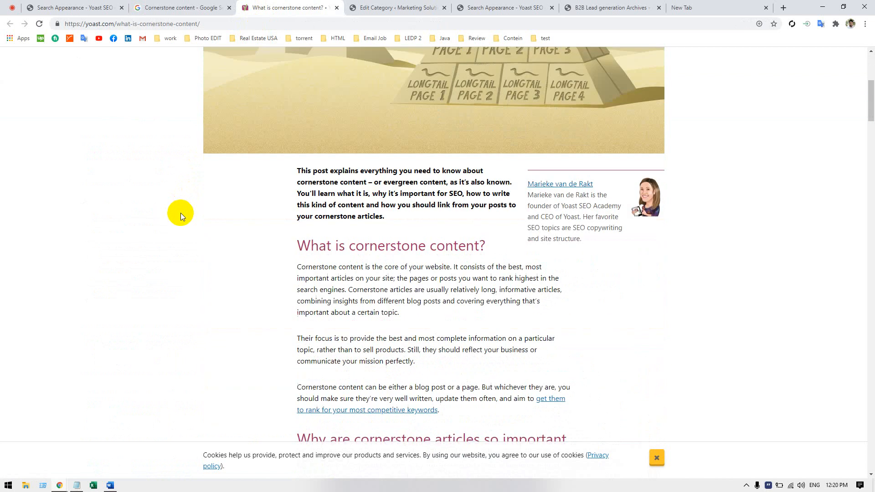
scroll(179, 214, "down", 2)
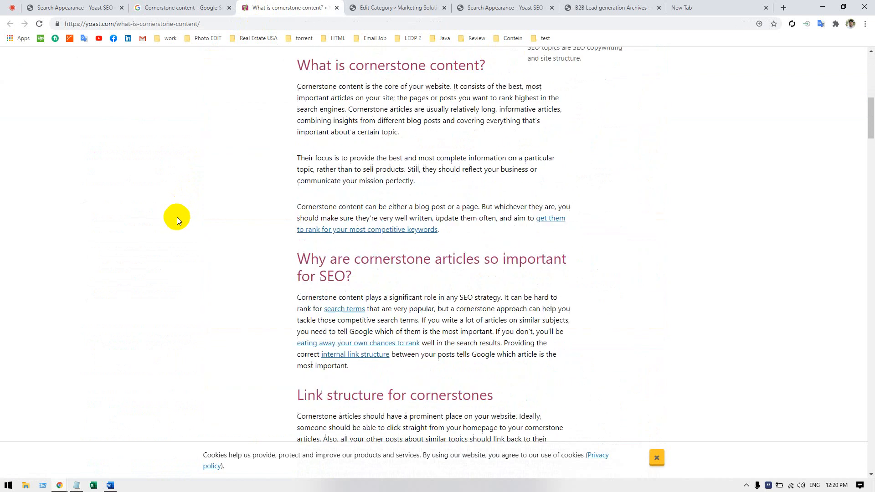
scroll(178, 221, "up", 5)
scroll(176, 220, "down", 1)
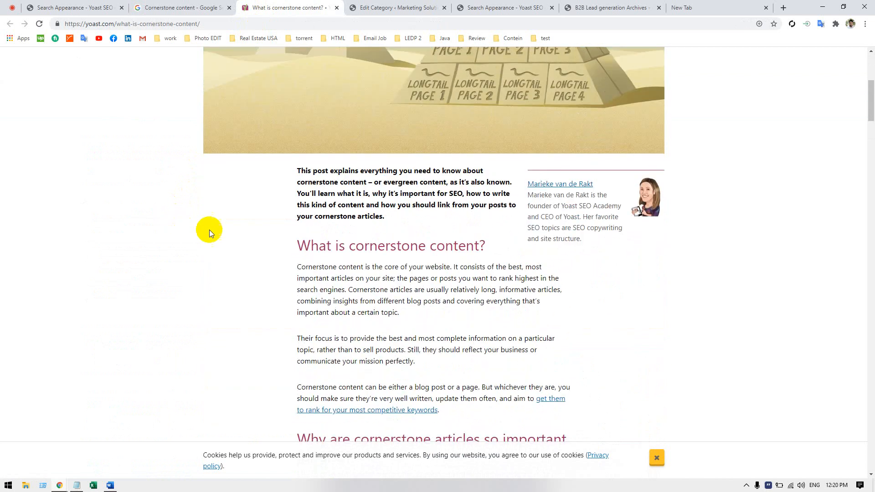
- Read the cornerstone content article's definition, SEO importance and link structure sections, then return to the Search Appearance browser tab
left_click_drag(298, 246, 431, 254)
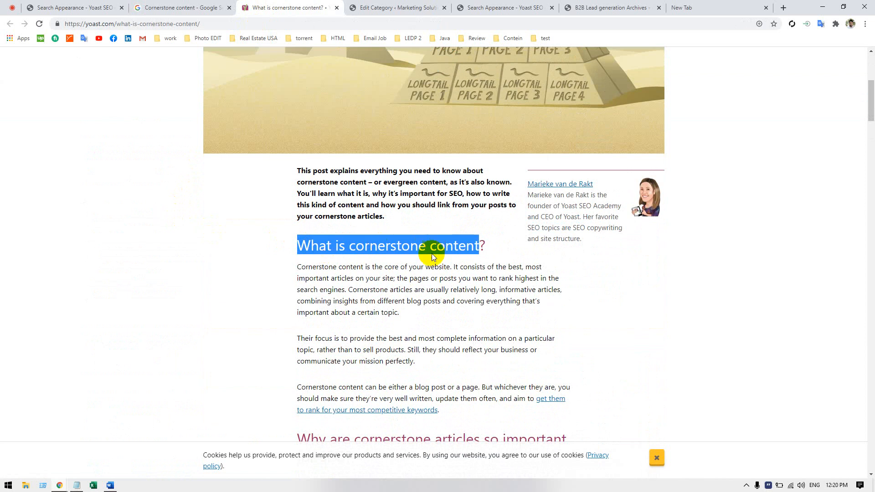
left_click(184, 299)
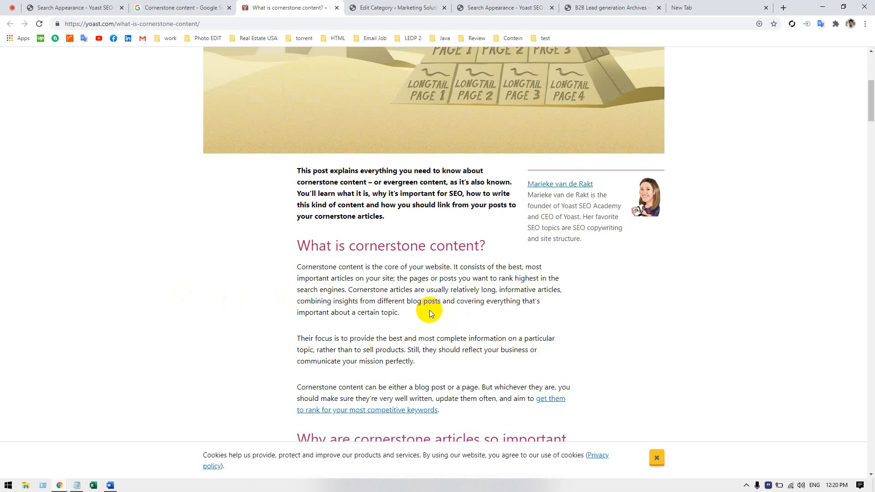
scroll(438, 320, "down", 12)
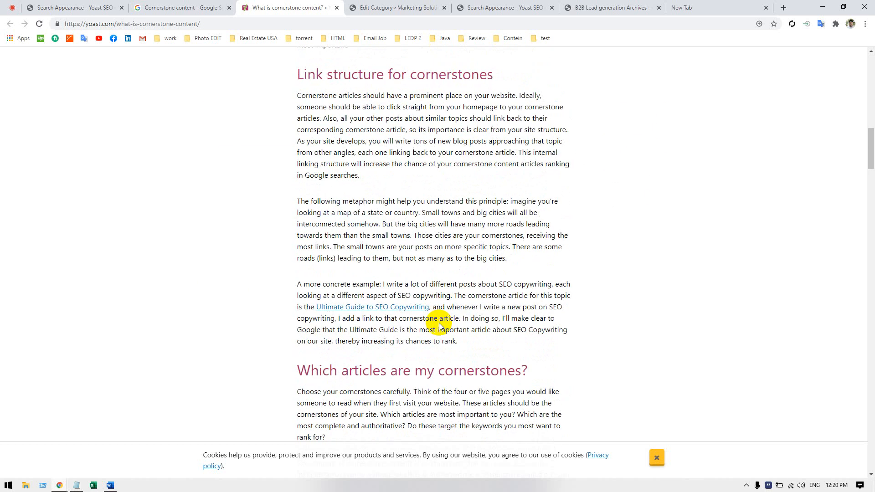
scroll(439, 326, "up", 4)
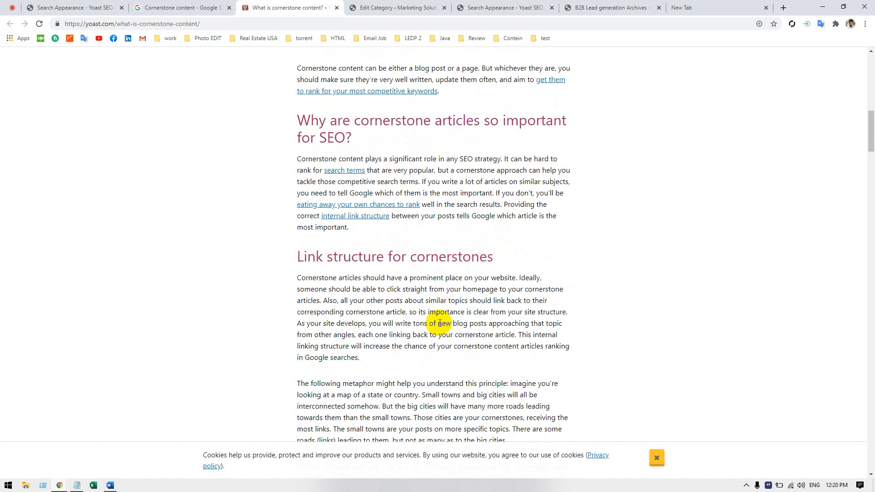
scroll(439, 321, "up", 10)
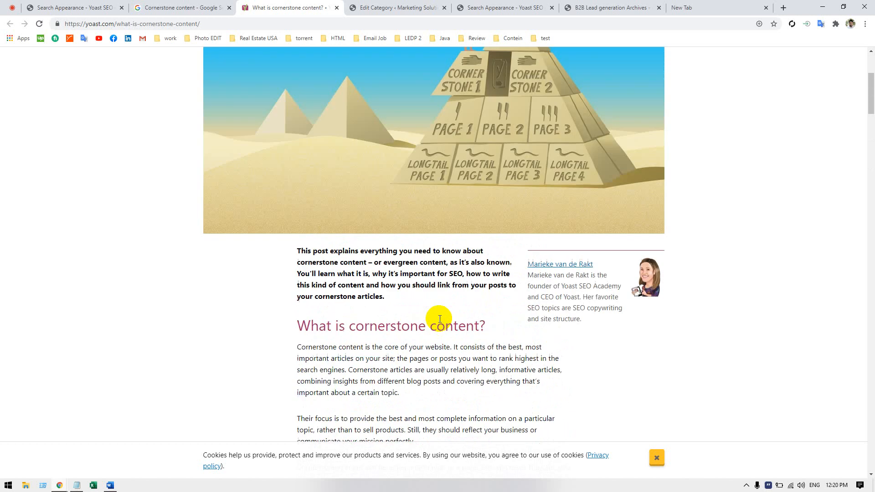
left_click(74, 7)
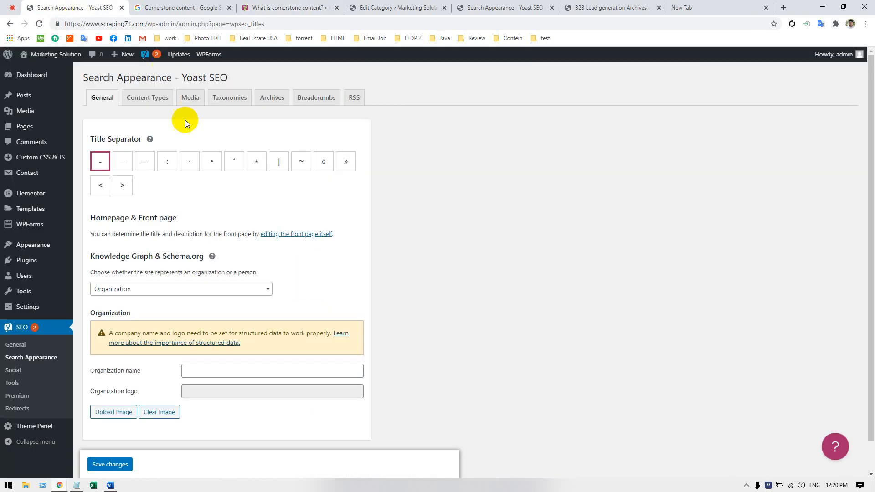
left_click(173, 8)
left_click(246, 7)
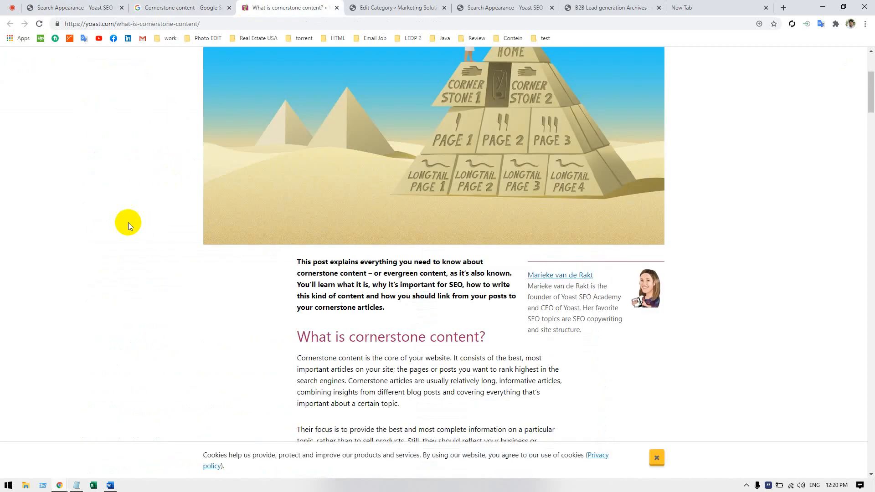
left_click(69, 7)
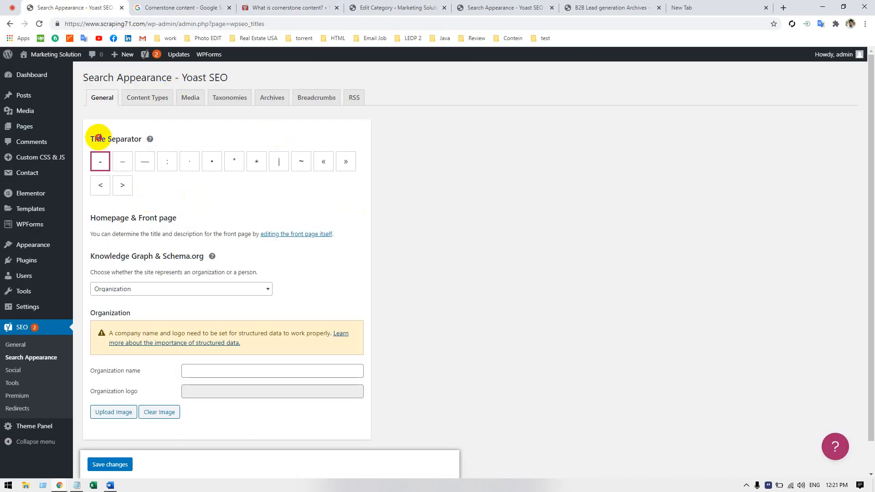
- Read the Title Separator help text and review the homepage, Knowledge Graph and organization settings in Search Appearance
left_click_drag(90, 138, 141, 140)
left_click(150, 145)
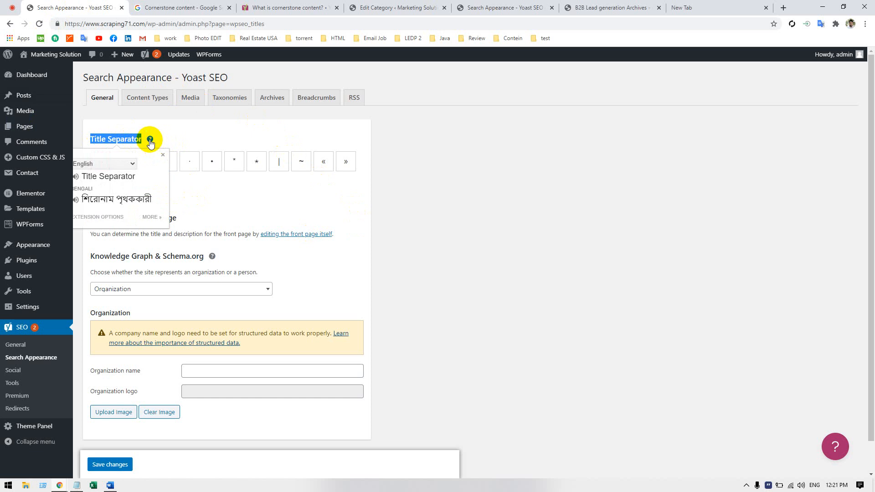
left_click(201, 129)
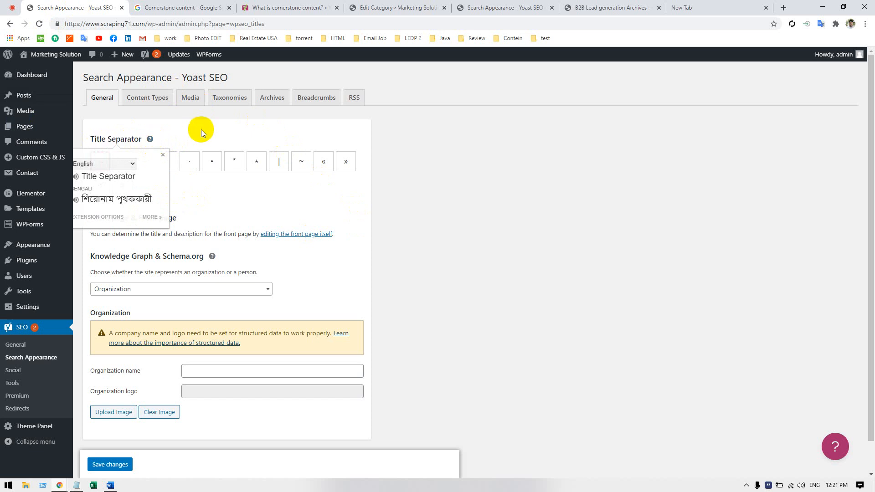
right_click(149, 137)
left_click(158, 143)
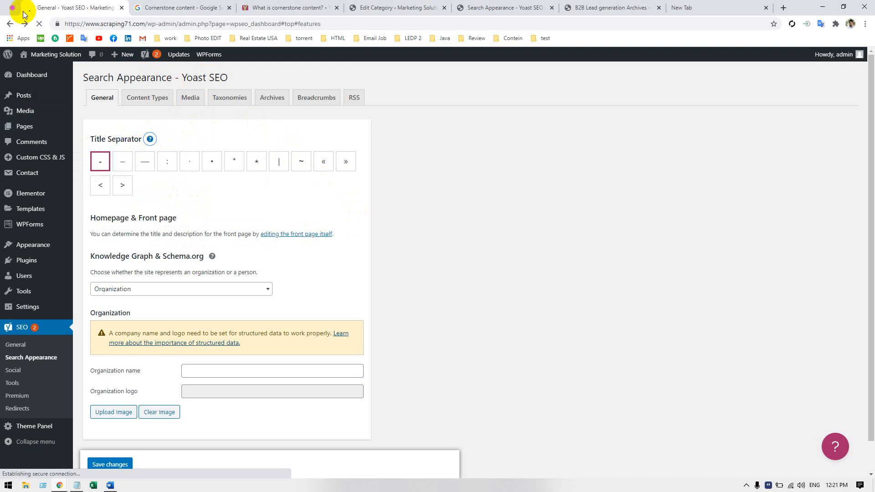
left_click(10, 24)
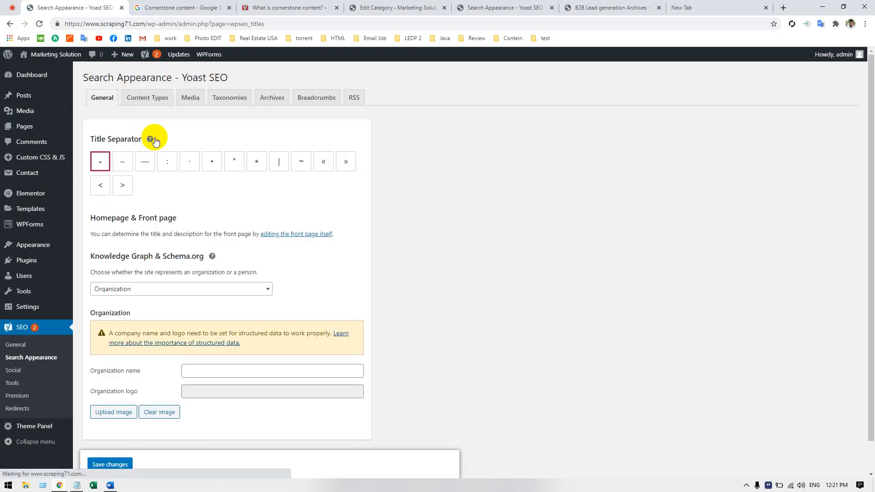
left_click(150, 140)
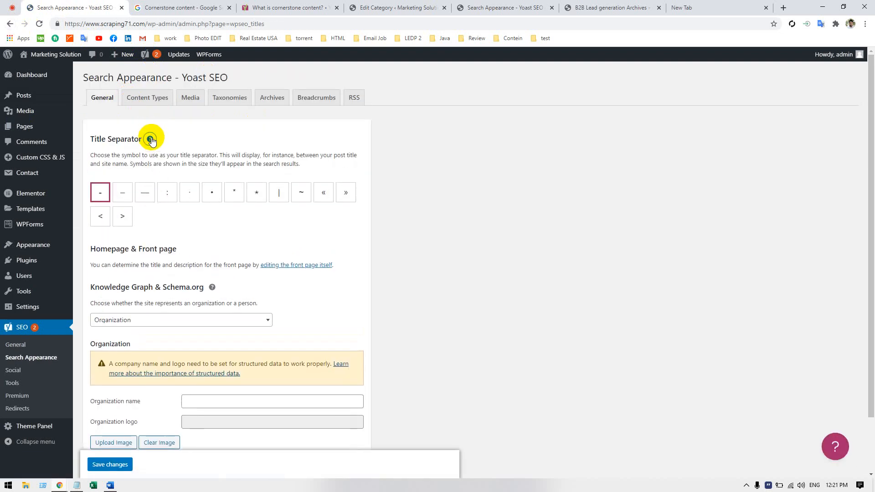
left_click_drag(91, 154, 217, 155)
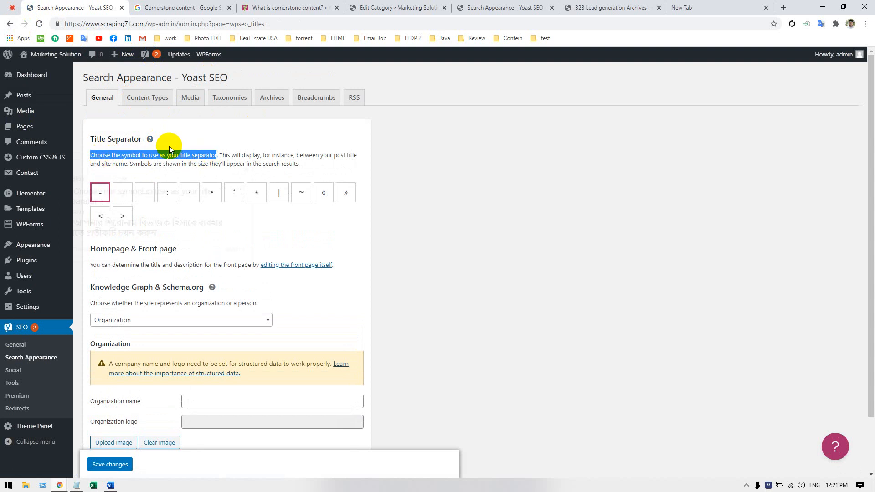
left_click(149, 140)
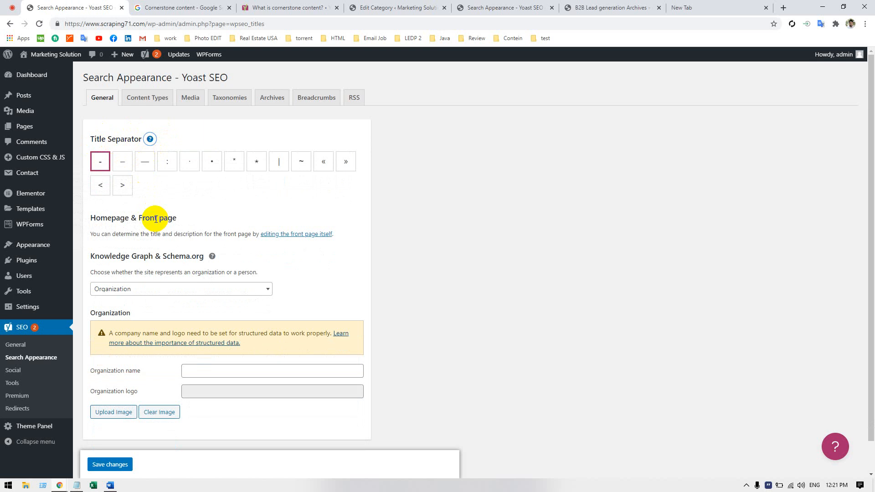
scroll(155, 219, "down", 1)
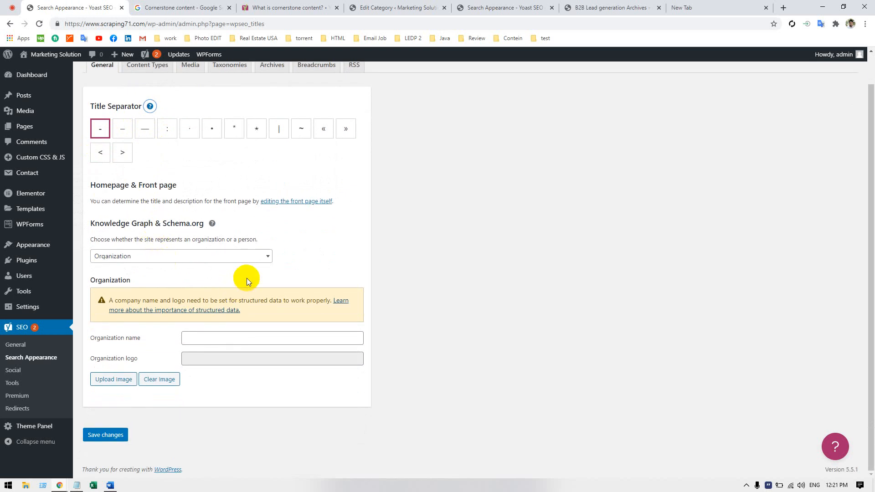
scroll(247, 279, "up", 1)
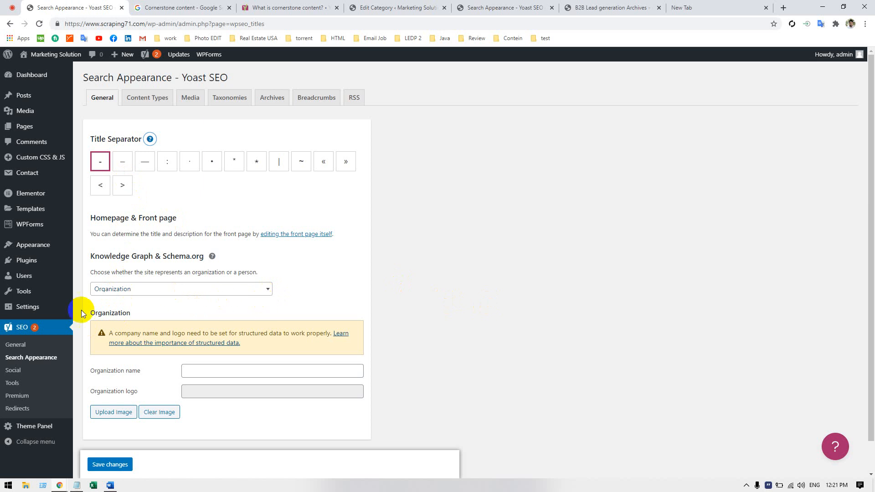
- Try to open Yoast SEO's Social settings page
left_click(8, 371)
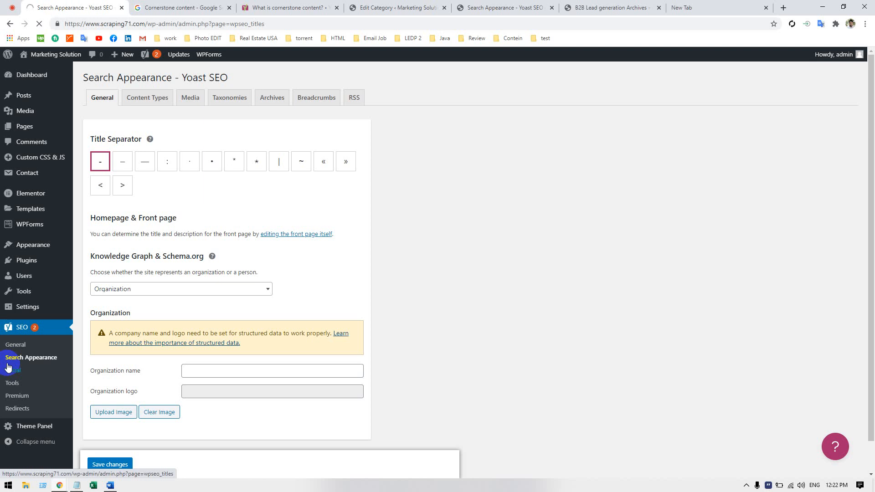
left_click(7, 367)
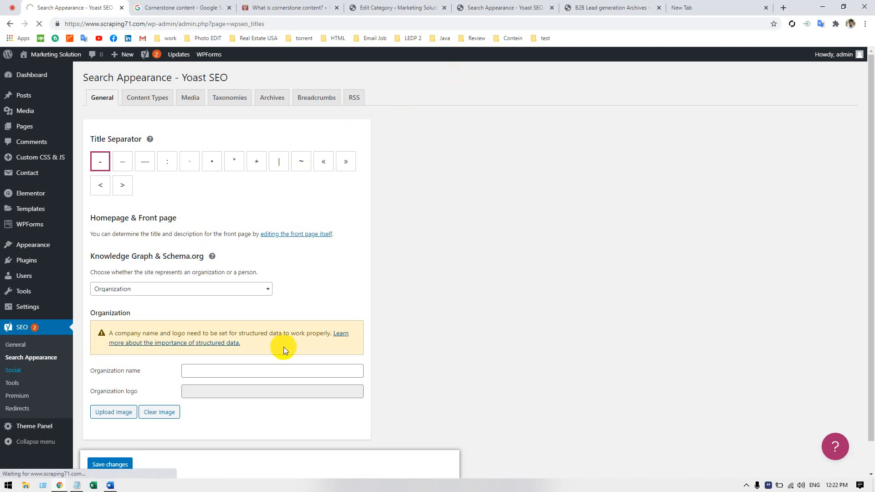
left_click(57, 384)
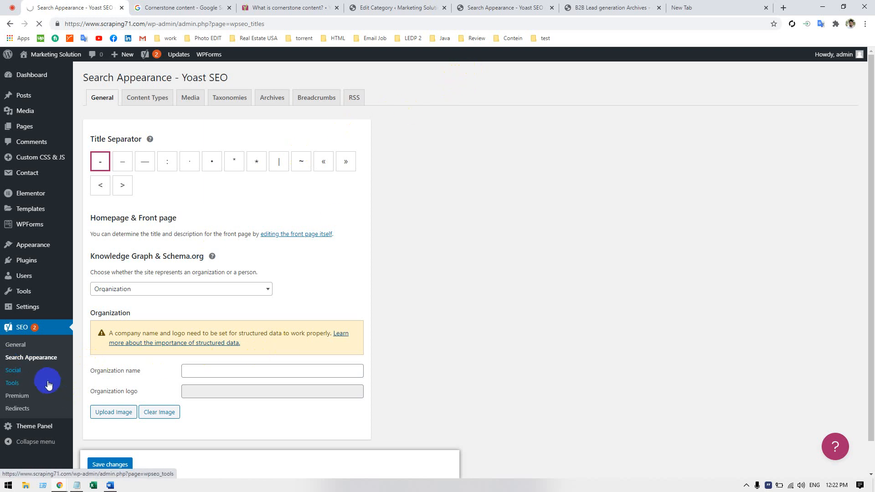
scroll(195, 342, "down", 1)
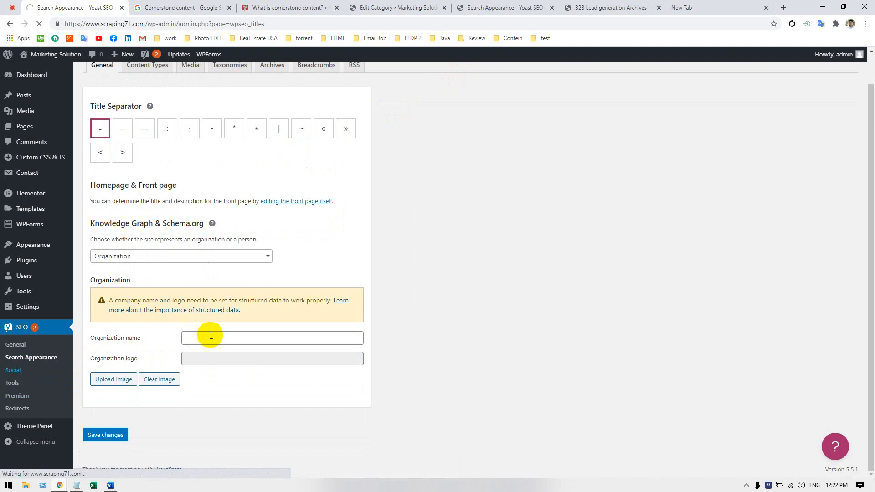
scroll(211, 335, "up", 1)
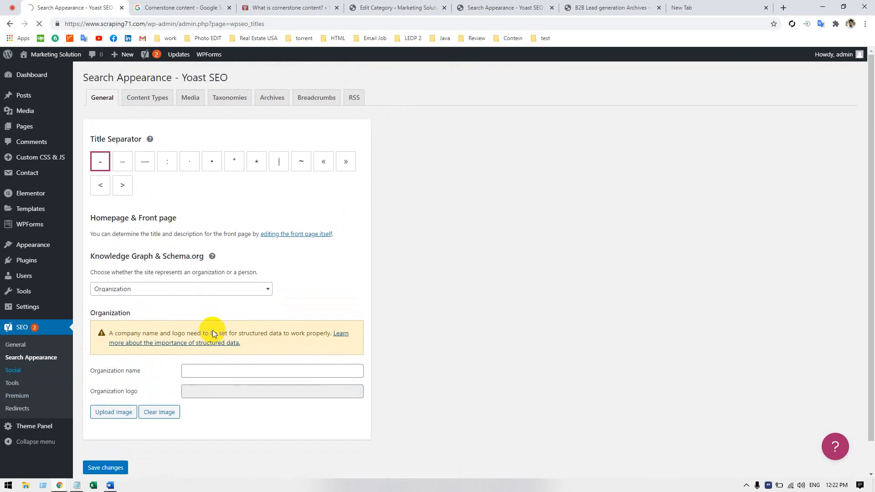
- Look through the Content Types, Media, Taxonomies, Archives, Breadcrumbs and RSS sections of Search Appearance, returning to that page after the Social page loads
left_click(147, 93)
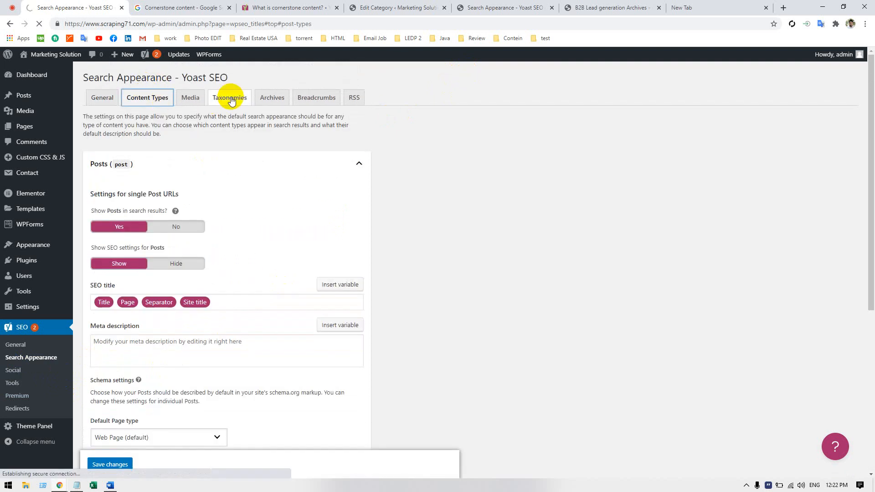
left_click(193, 99)
left_click(219, 98)
left_click(271, 98)
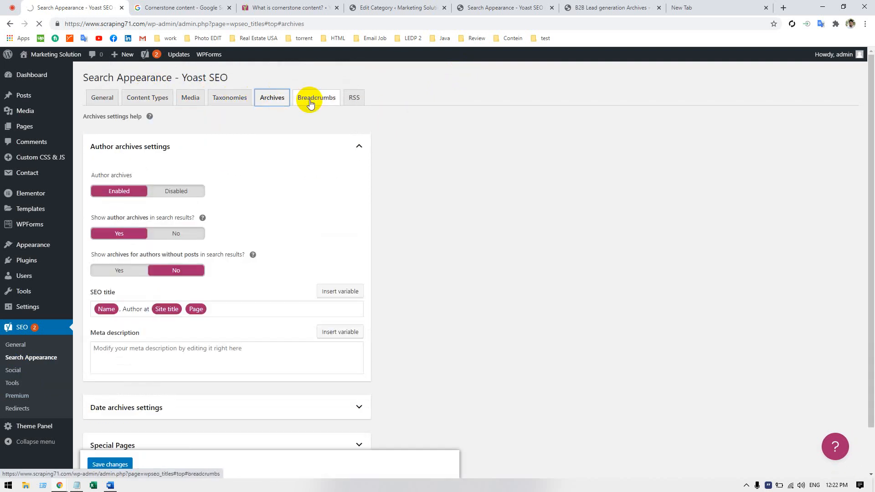
left_click(309, 103)
left_click(357, 97)
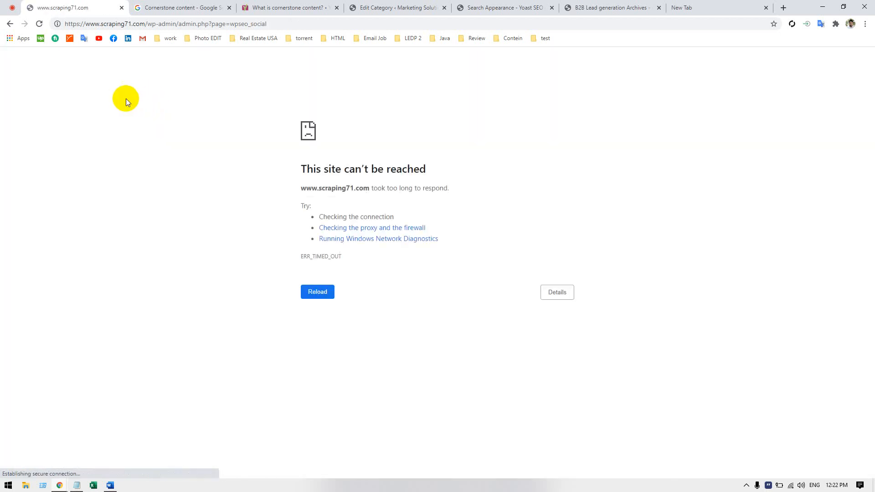
left_click(8, 26)
left_click(7, 26)
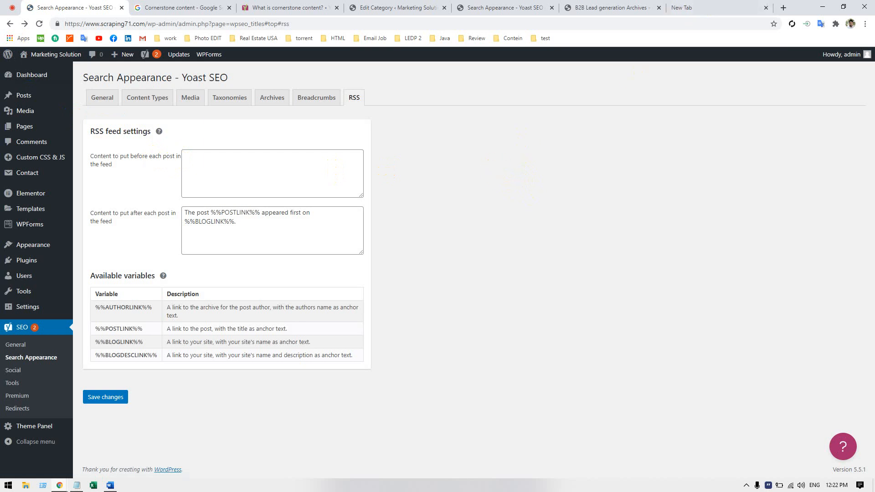
- Switch to the Google Meet tab, show the meeting chat and open the shared MDN link in a new tab
left_click(11, 5)
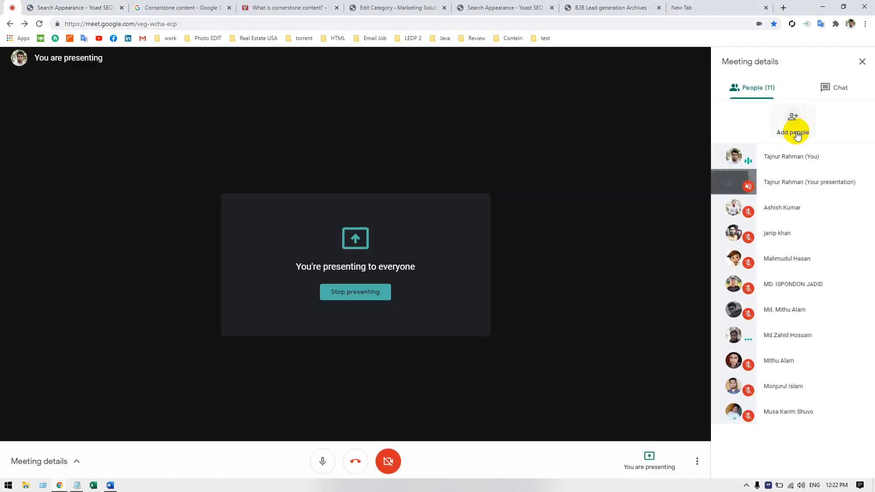
left_click(825, 87)
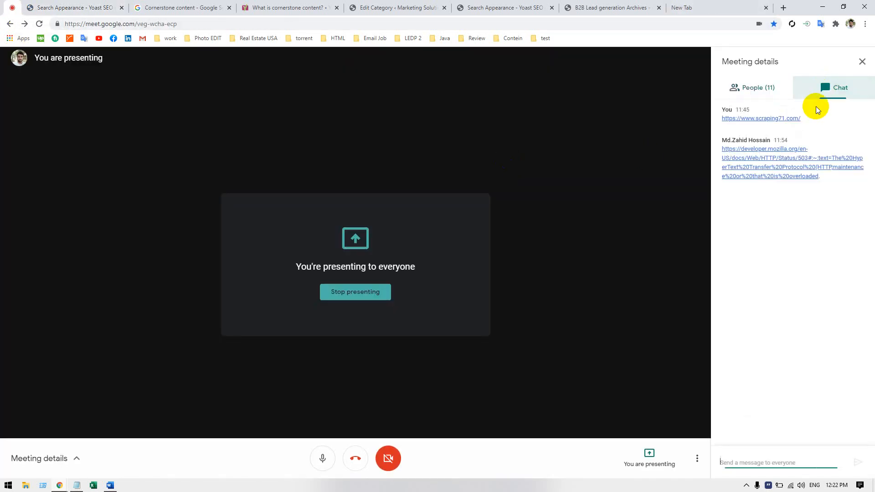
right_click(768, 167)
left_click(774, 172)
left_click(69, 6)
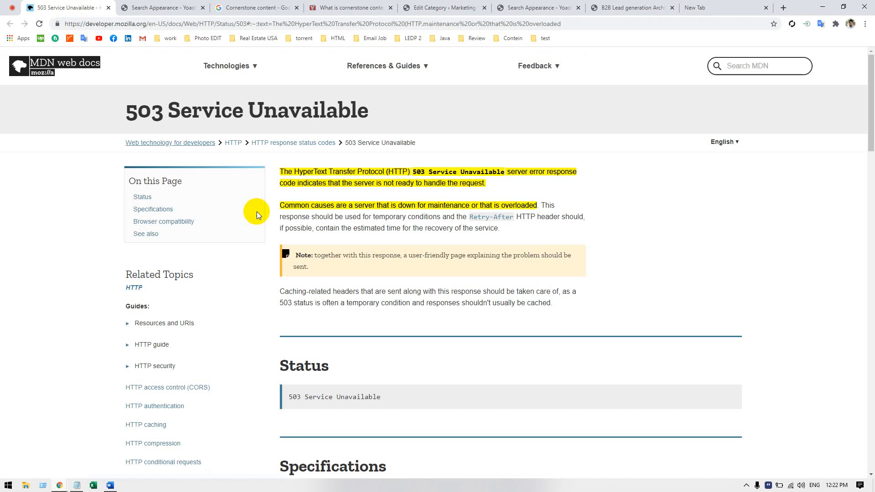
- Examine MDN's 503 Service Unavailable page and its list of HTTP status codes, then close it and return to Search Appearance
scroll(514, 312, "down", 6)
scroll(514, 310, "down", 4)
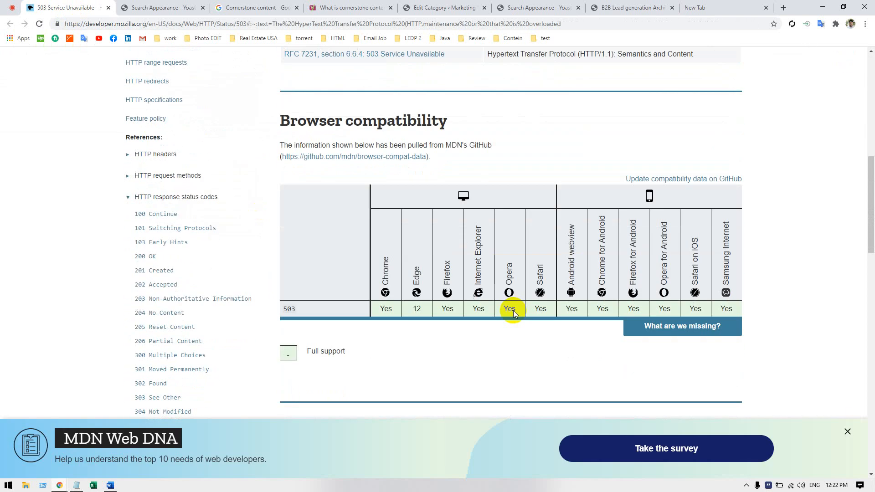
scroll(512, 311, "down", 4)
scroll(512, 308, "down", 12)
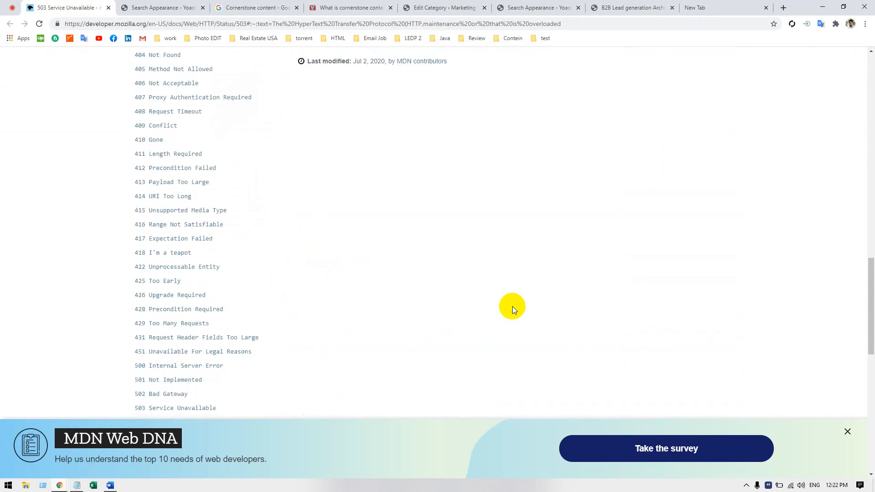
scroll(512, 305, "up", 5)
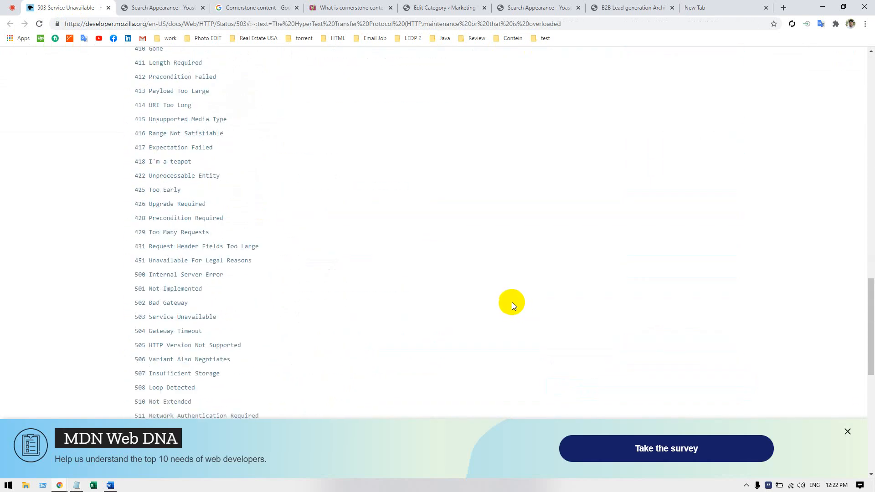
scroll(512, 302, "up", 6)
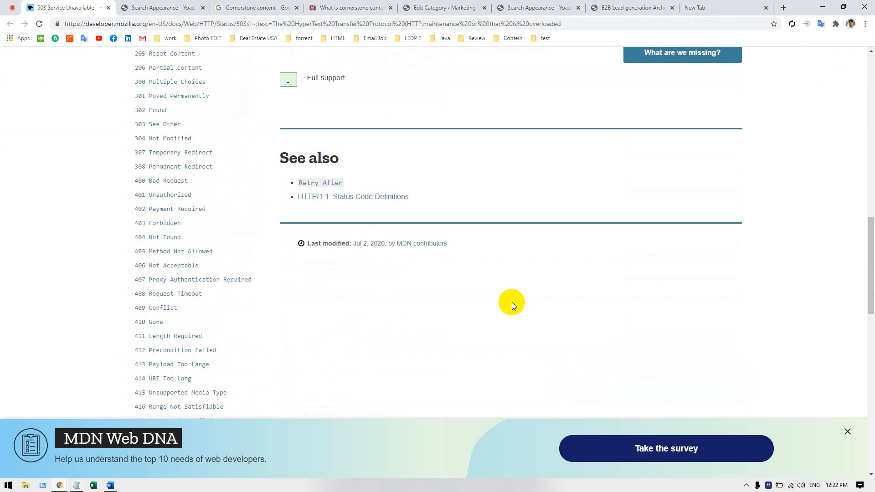
scroll(512, 302, "up", 2)
scroll(512, 302, "up", 7)
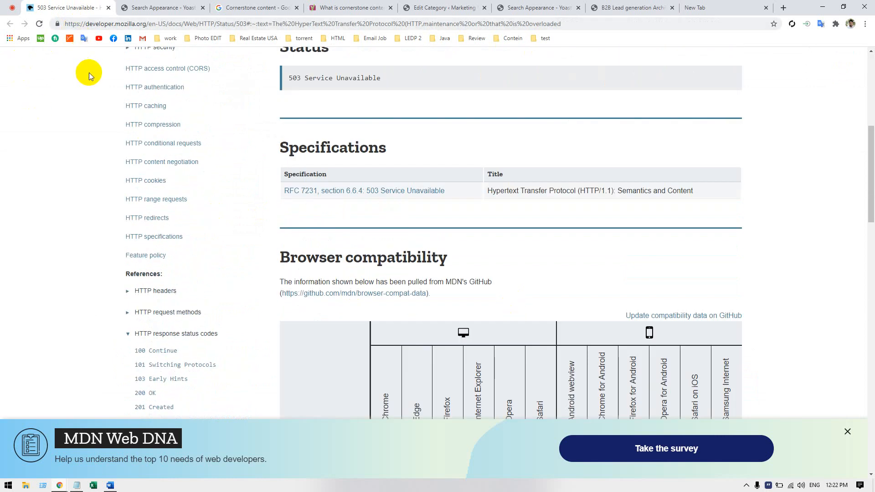
scroll(94, 99, "up", 1)
scroll(95, 81, "up", 5)
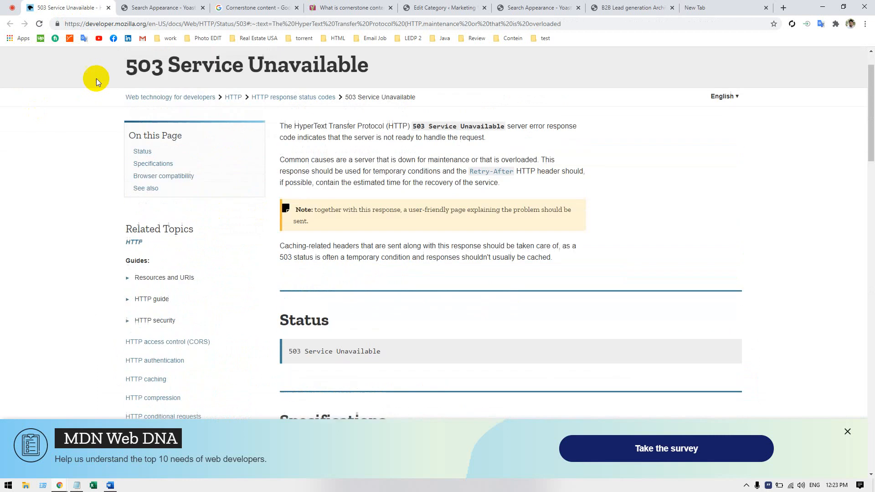
left_click(108, 8)
left_click(56, 13)
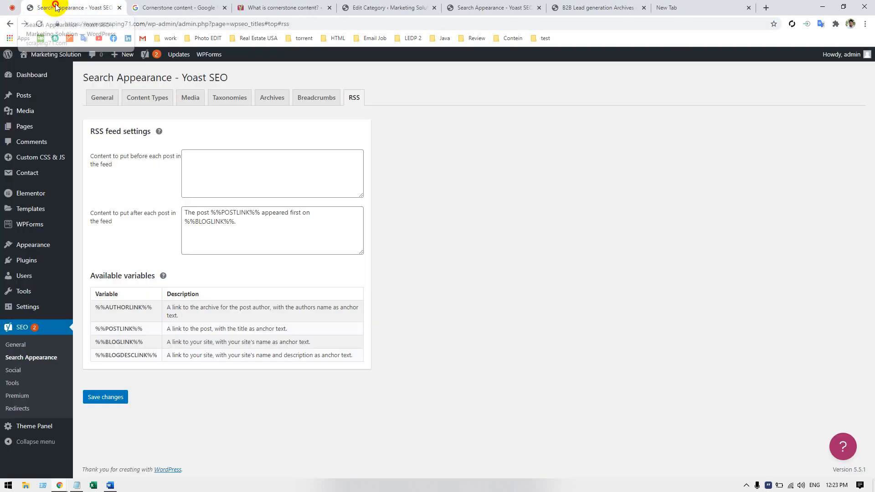
- Leave the RSS feed settings unedited and open the General section of Search Appearance
left_click(248, 169)
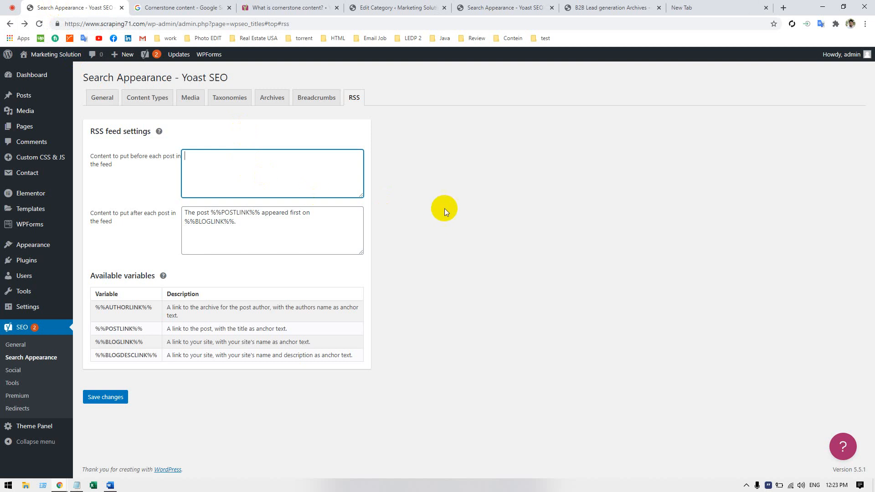
left_click(444, 209)
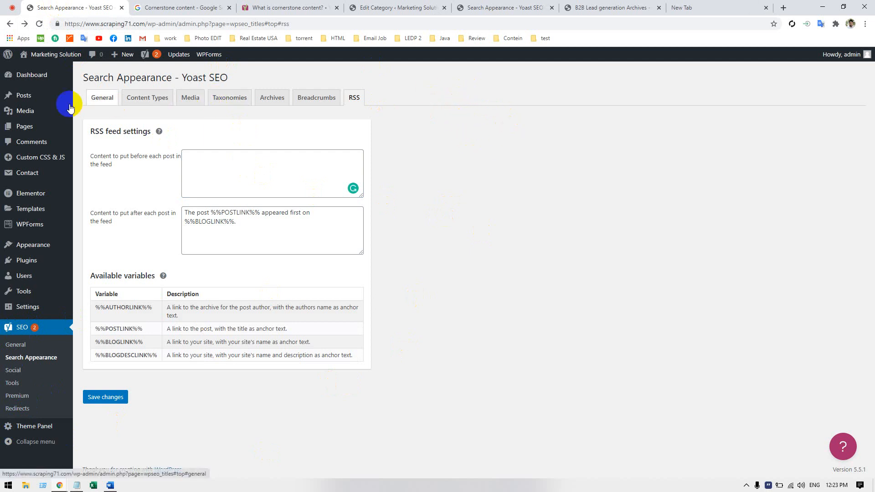
left_click(110, 98)
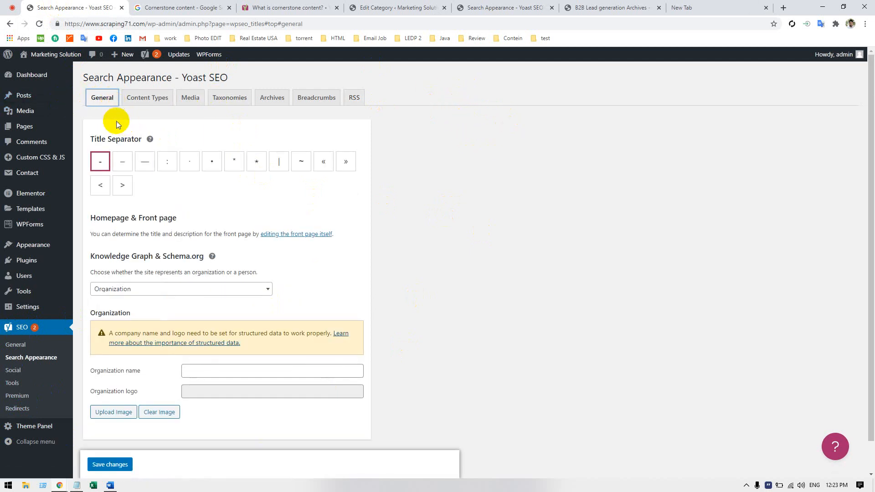